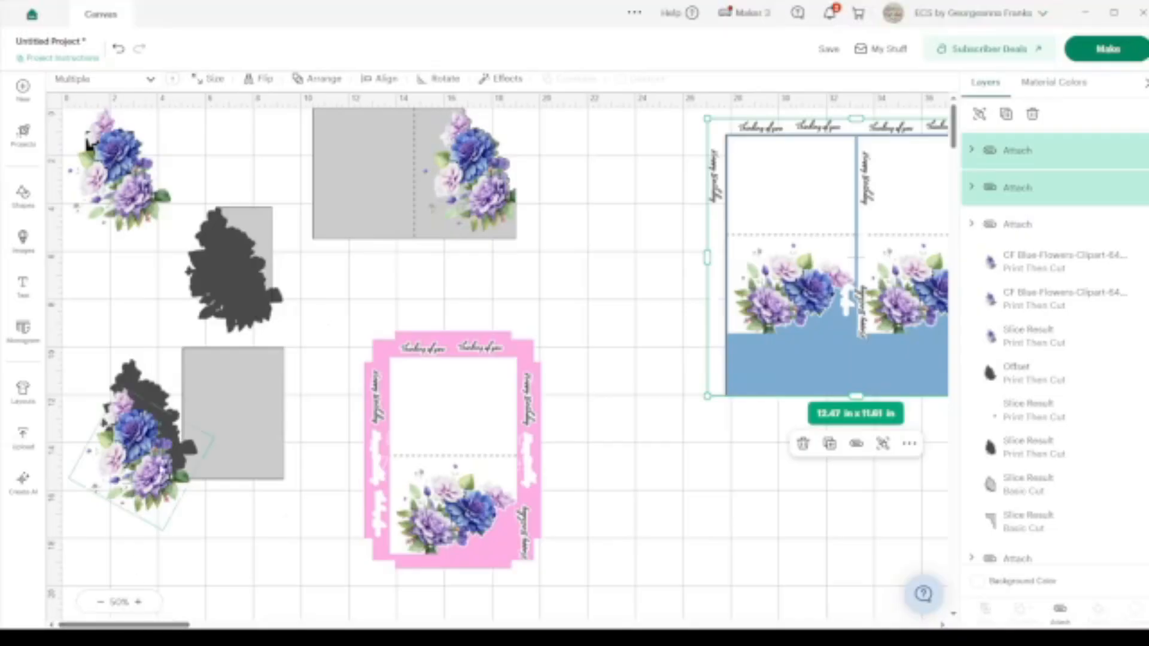
Step: Enlarge the separate floral clipart at the canvas's upper-left corner to about 8.42 × 8.58 in and move it clear of the black square
left_click(138, 602)
left_click(138, 602)
left_click(138, 603)
scroll(441, 225, "left", 10)
scroll(441, 225, "up", 2)
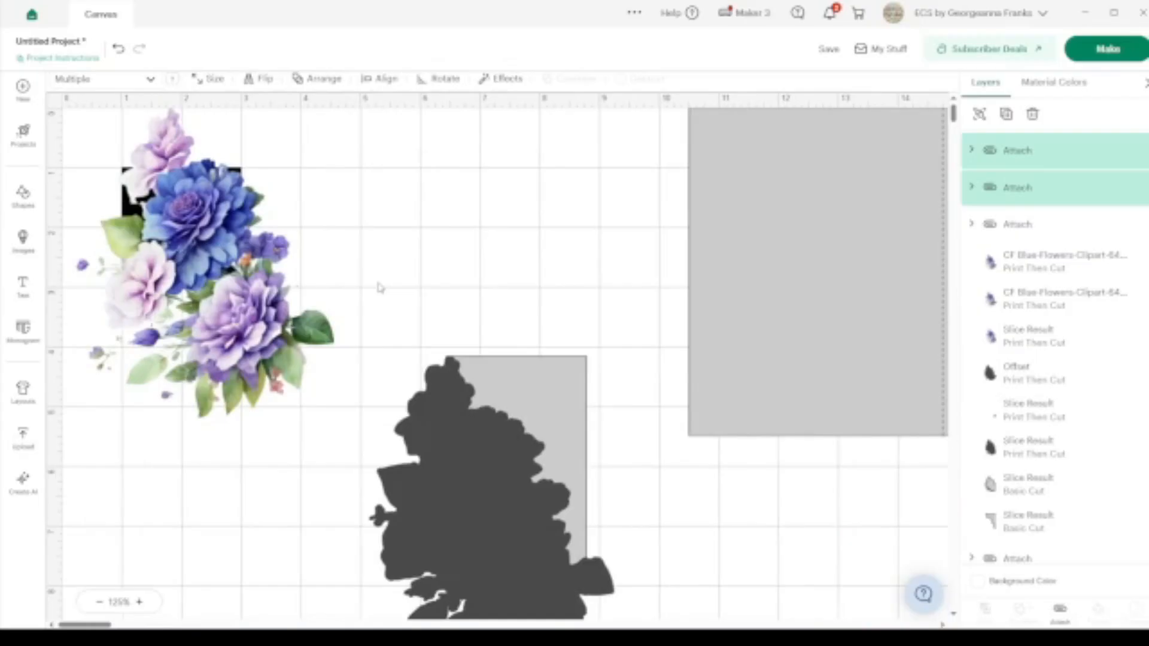
left_click(354, 289)
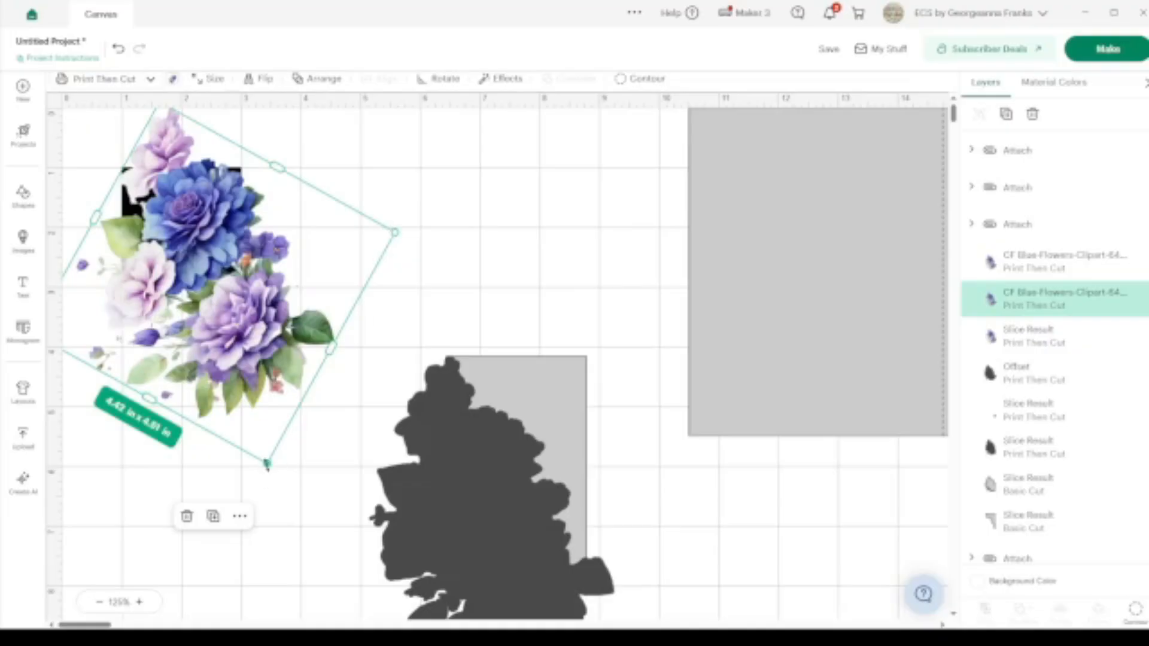
left_click_drag(267, 463, 359, 623)
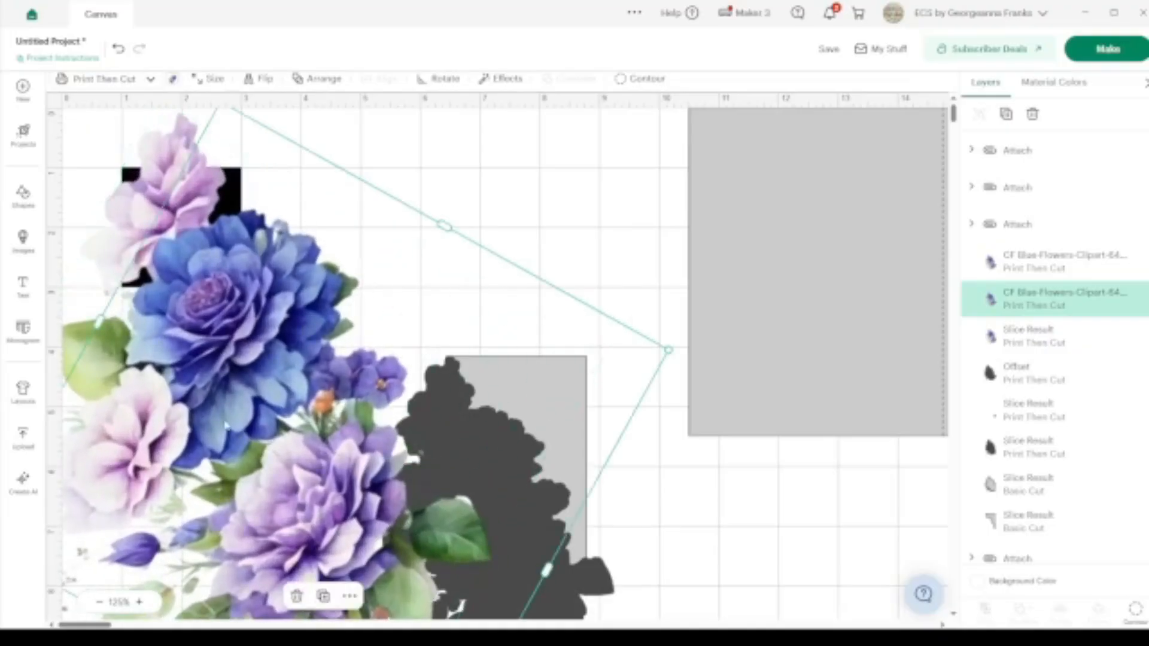
left_click_drag(227, 423, 430, 419)
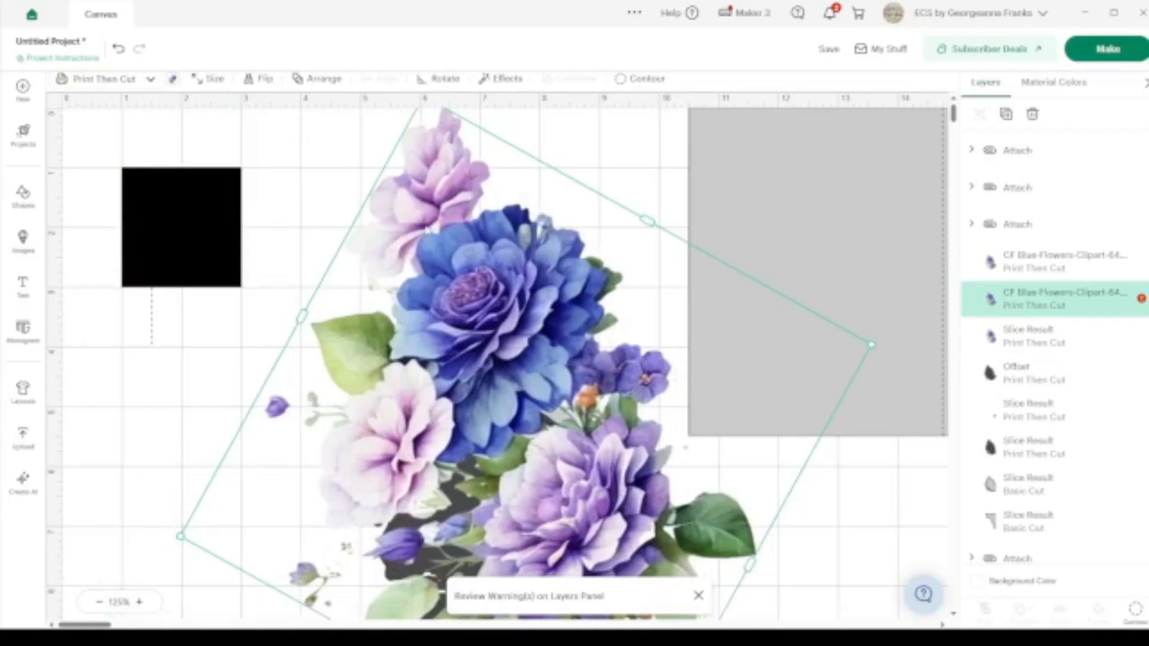
scroll(428, 233, "down", 2)
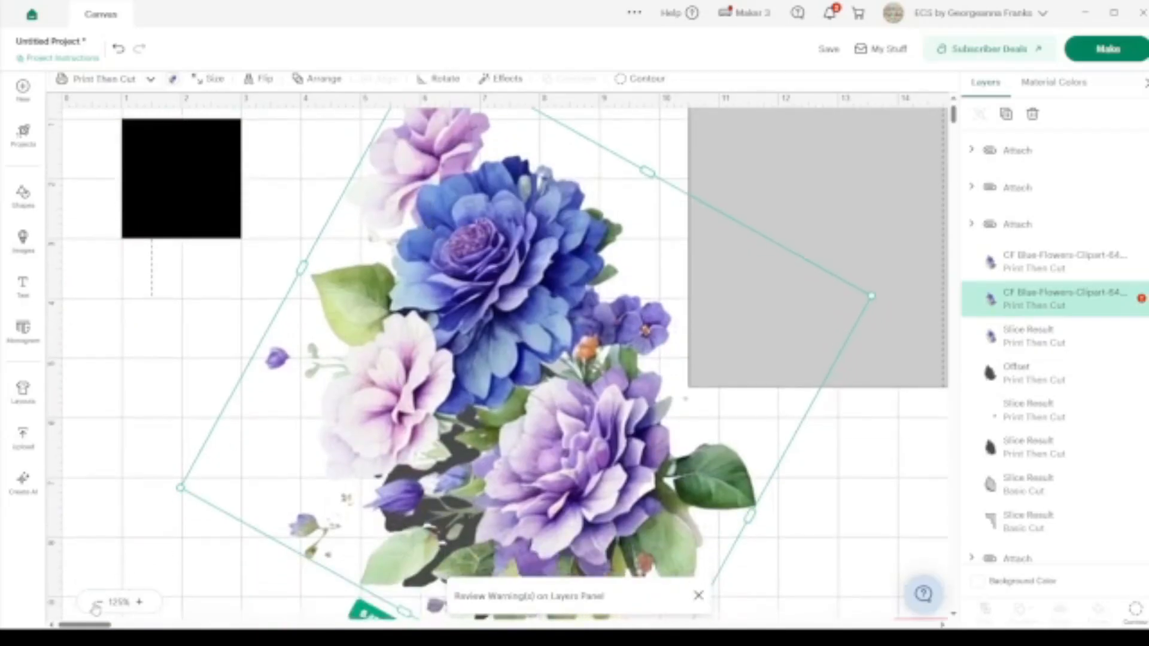
left_click(96, 604)
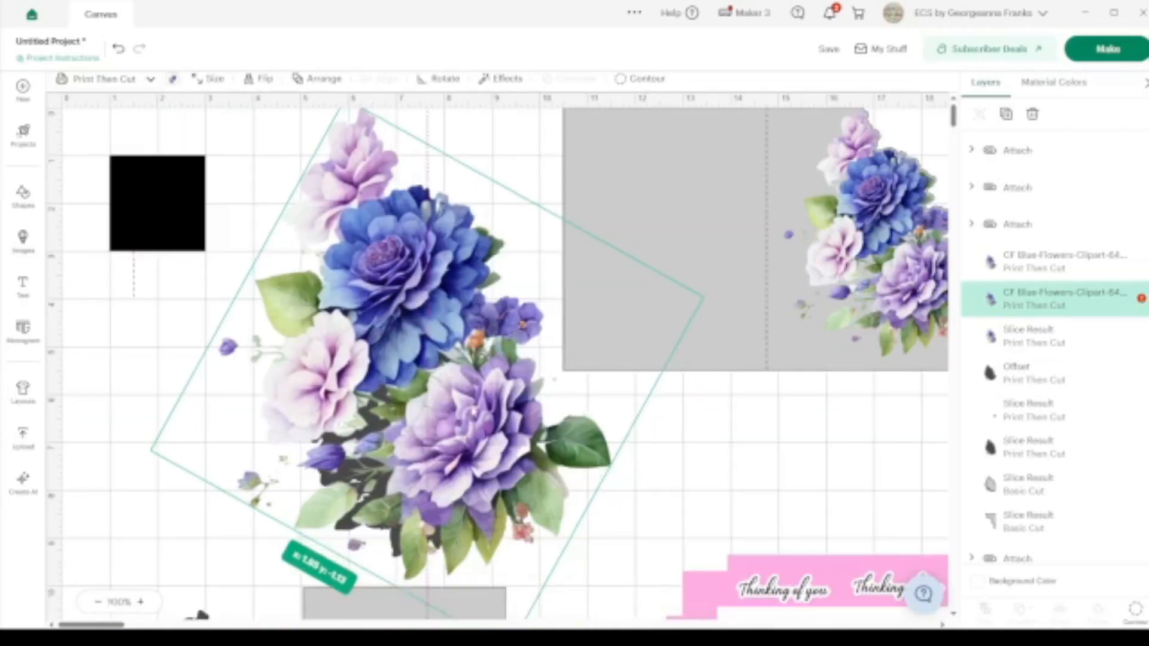
left_click_drag(473, 410, 473, 411)
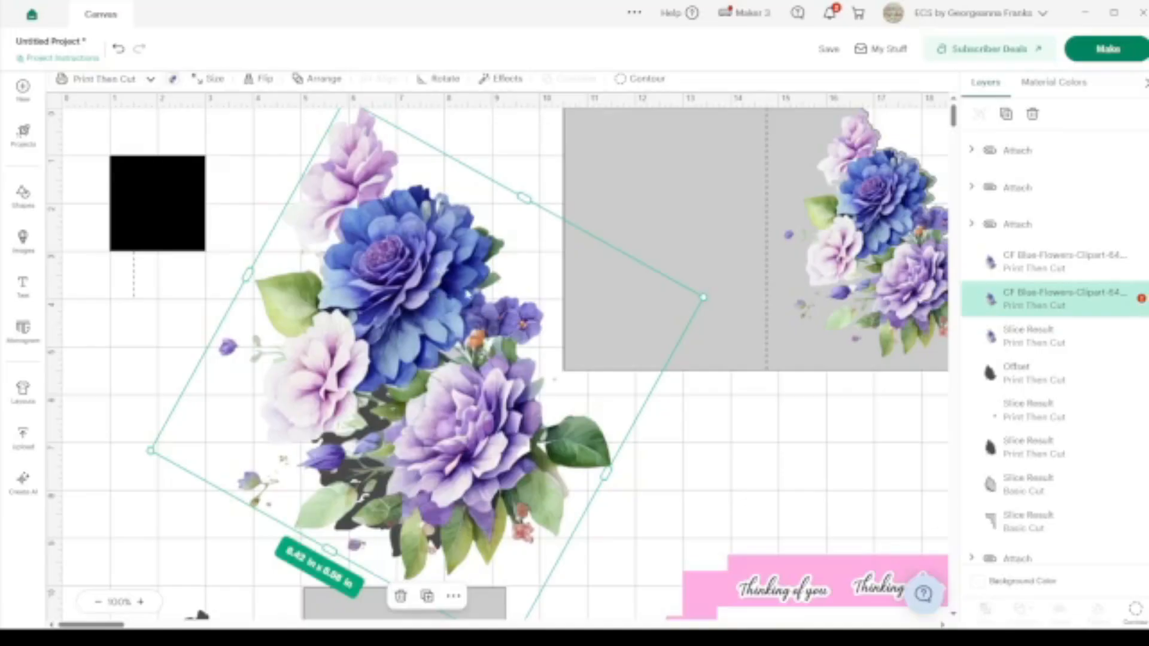
Step: Undo the repositioning and enlargement of the floral clipart
key("ctrl+z")
key("ctrl+z")
key("ctrl+z")
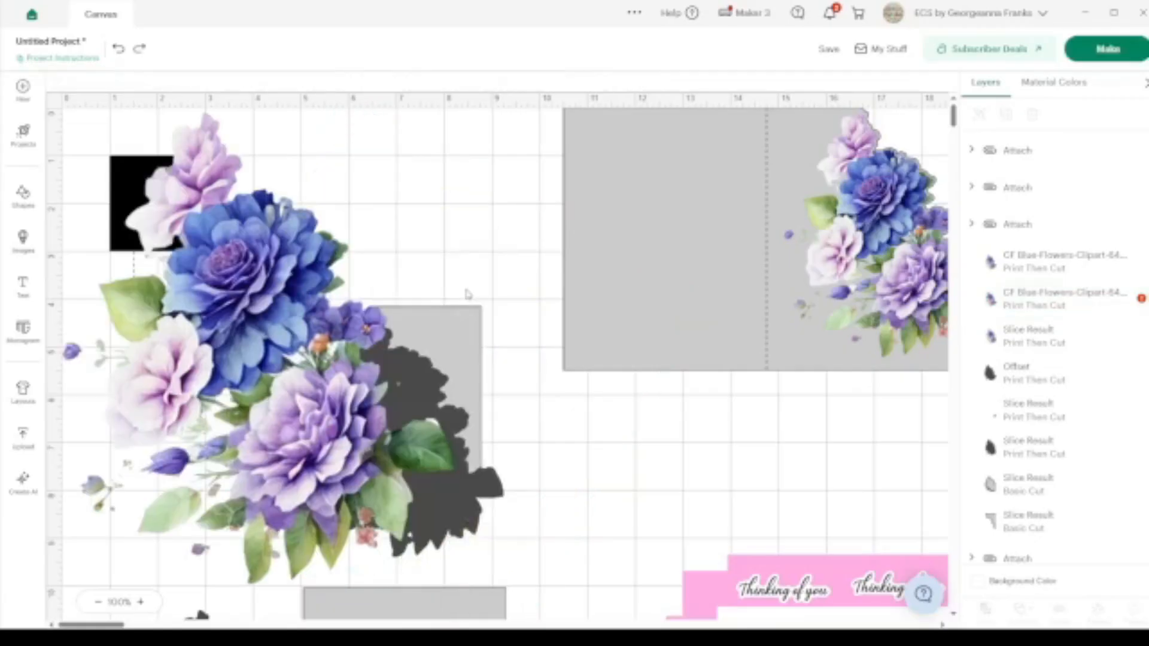
key("ctrl+z")
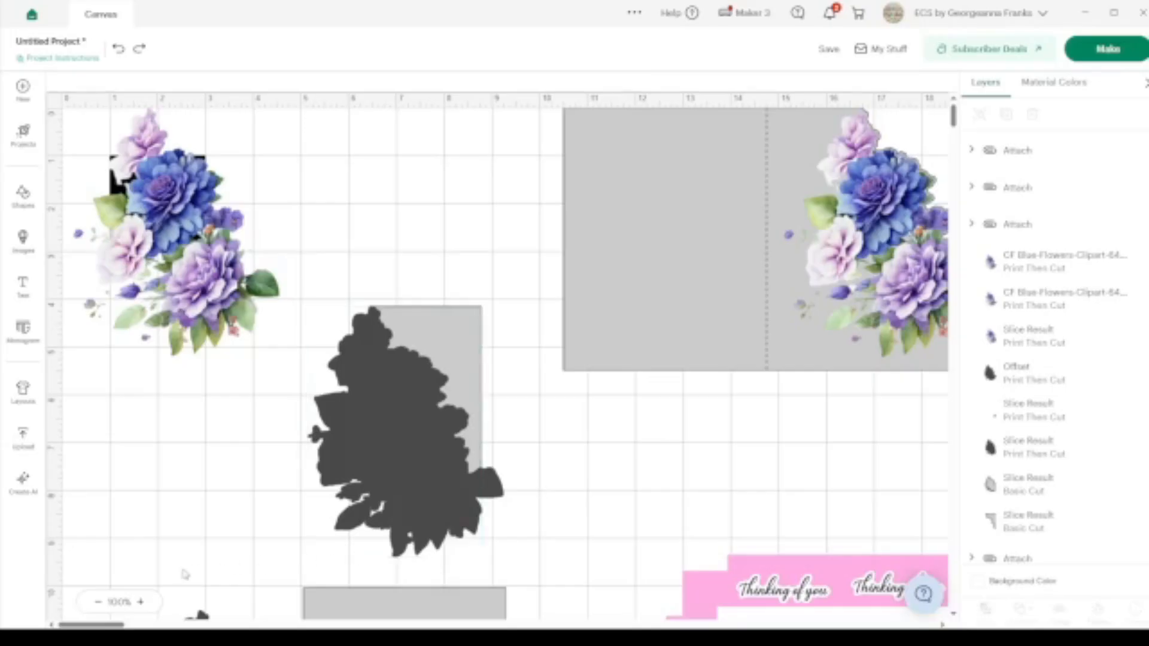
Step: Select the scored grey card base with the attached flowers and check its overall size
left_click(98, 602)
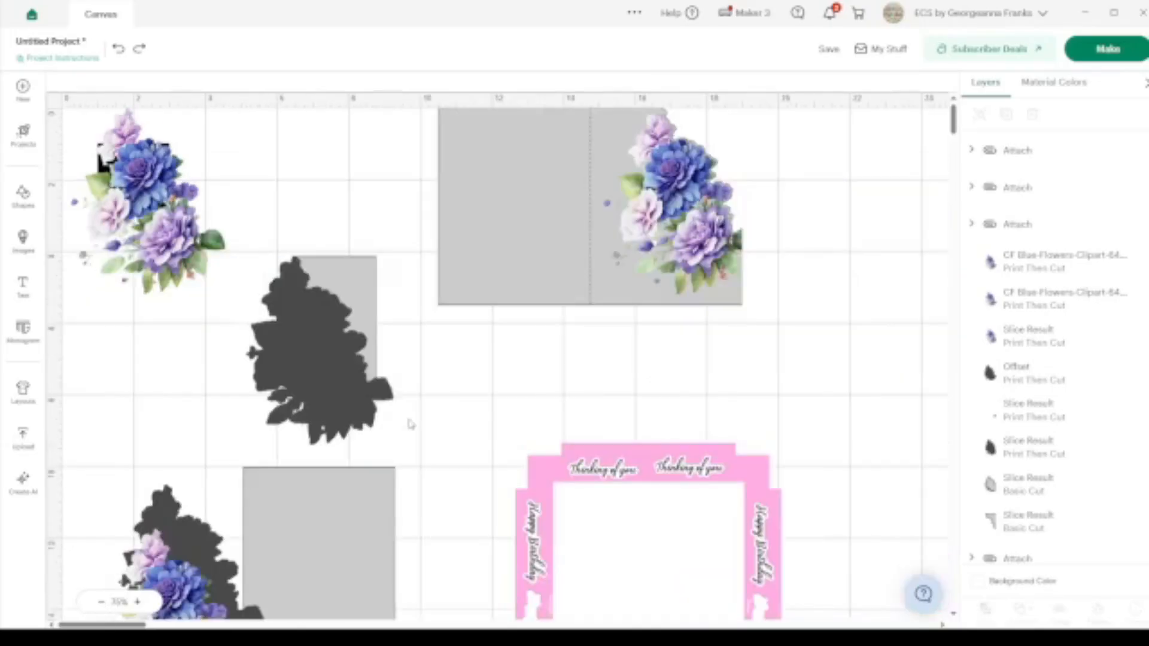
scroll(366, 472, "down", 3)
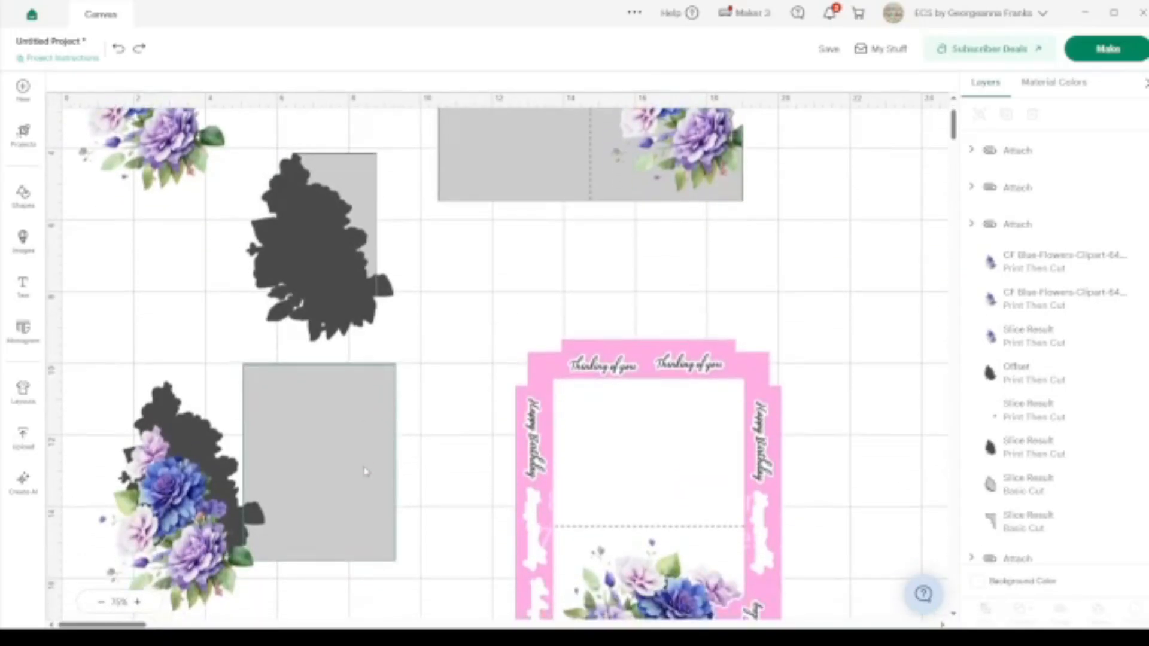
scroll(367, 469, "up", 4)
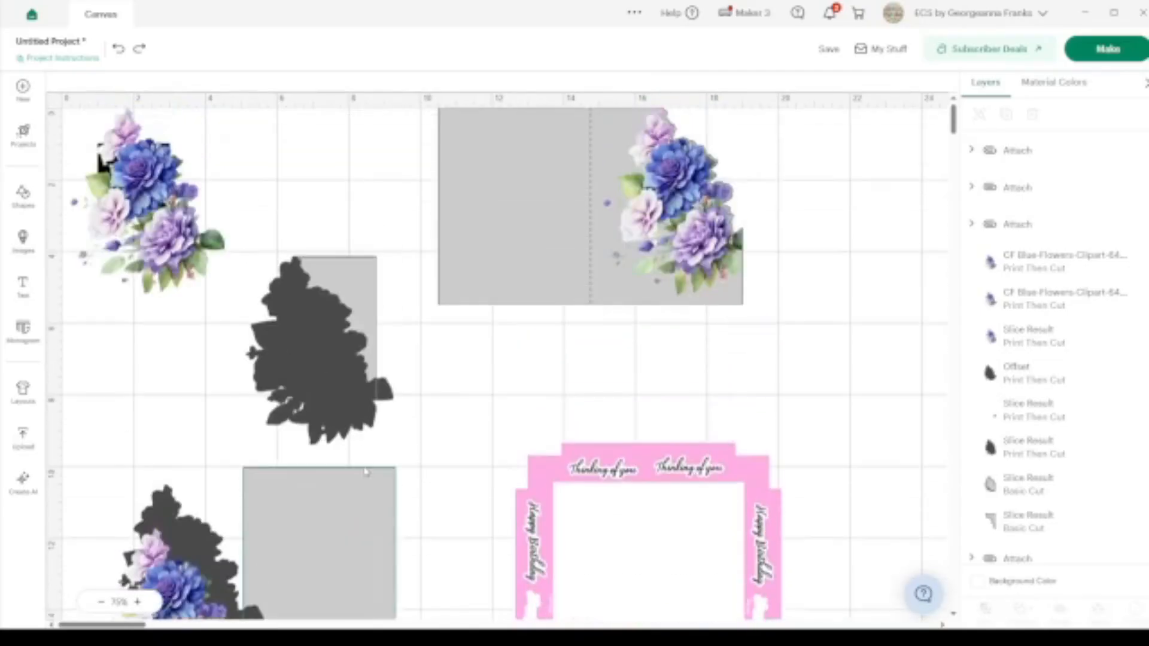
left_click(502, 219)
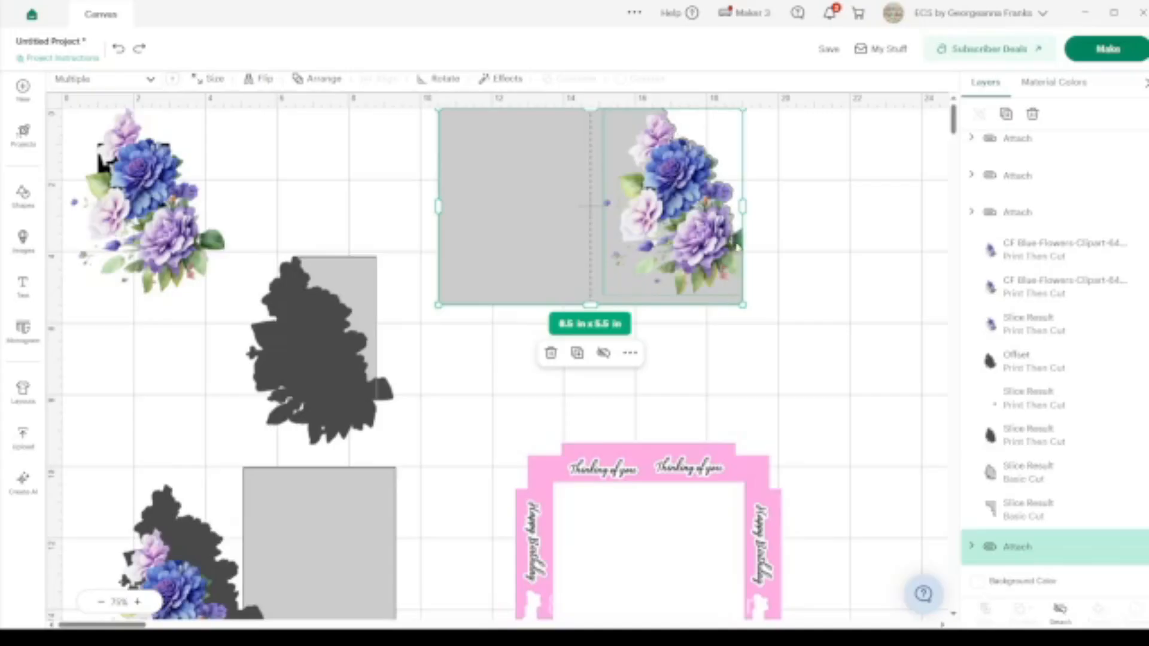
scroll(801, 387, "down", 4)
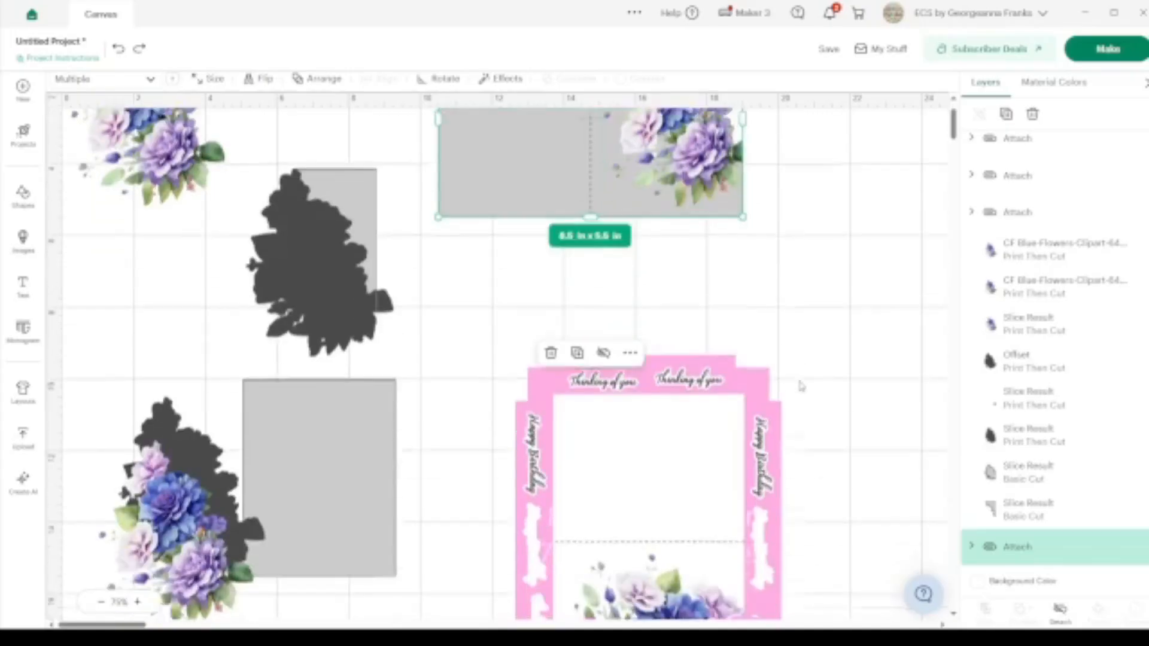
Step: Move the pink 8.5x11 print then cut template off the card layout to inspect it, and put it back behind the layout
left_click_drag(706, 538, 921, 497)
scroll(920, 496, "right", 5)
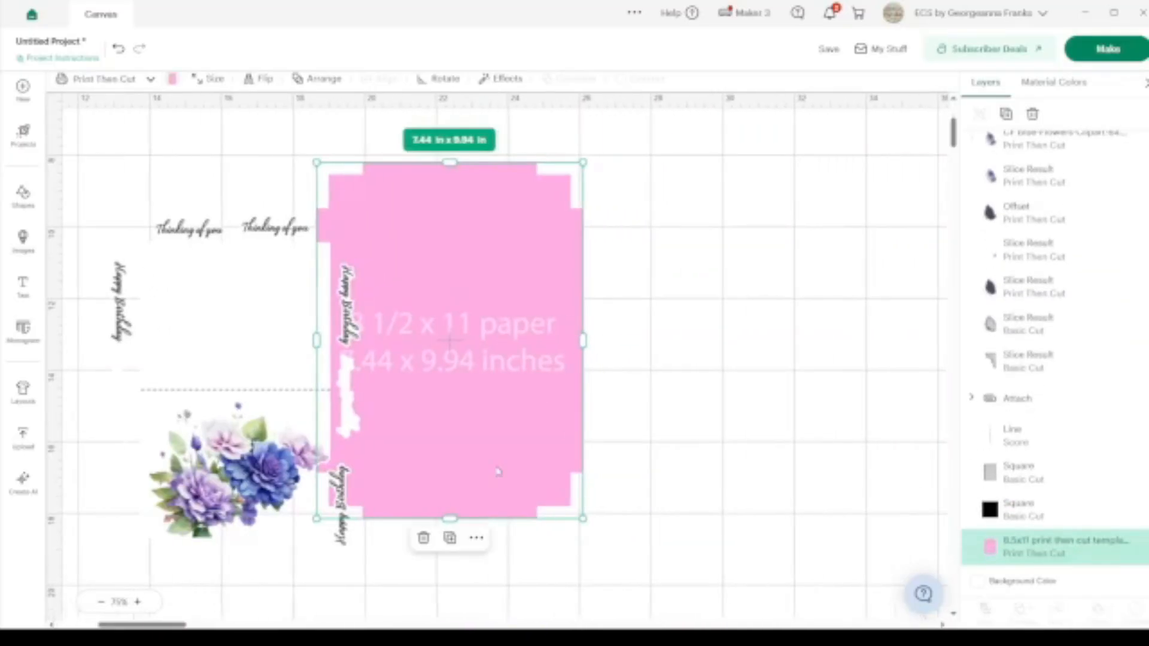
left_click_drag(466, 444, 645, 452)
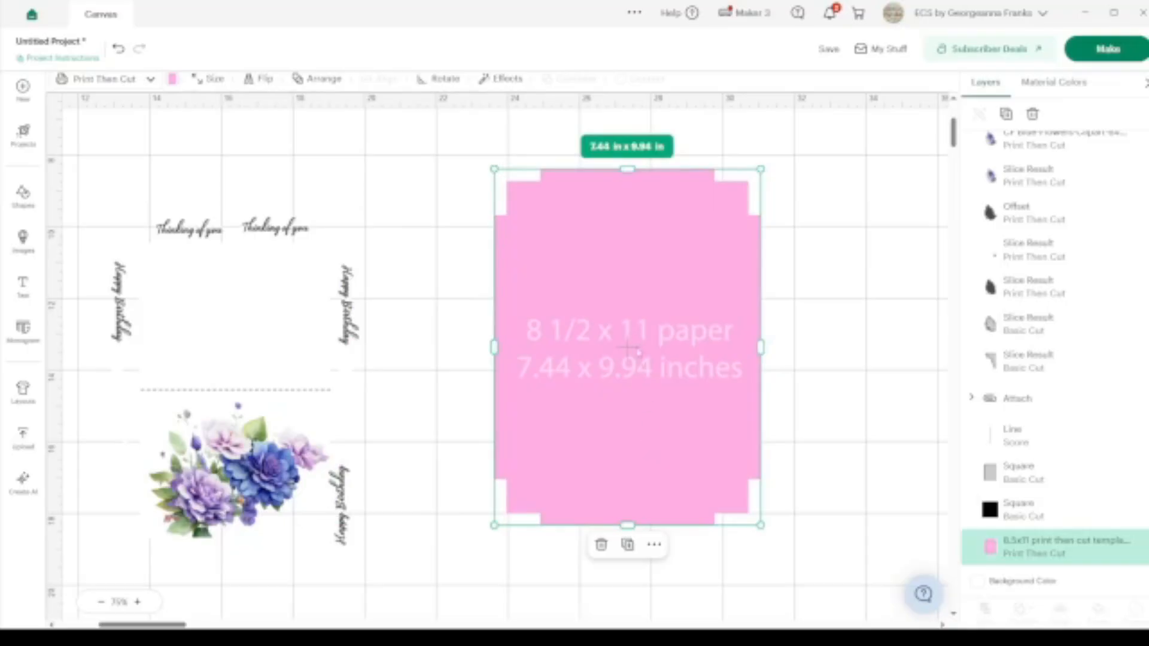
left_click_drag(627, 347, 237, 389)
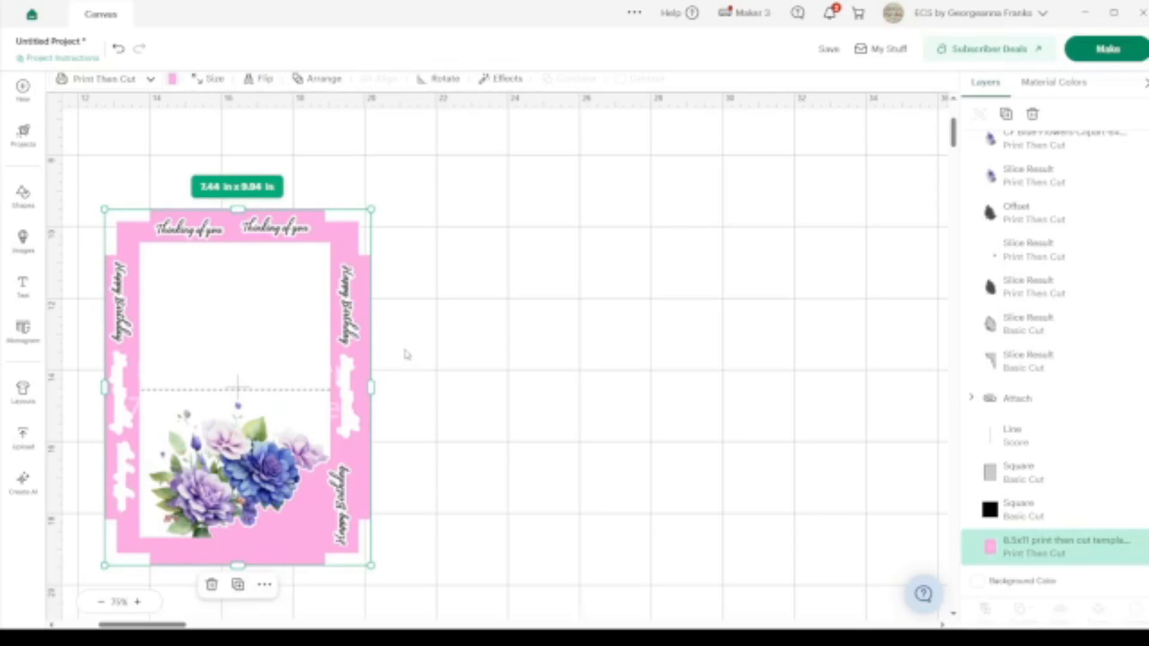
Step: Center-align the attached card layout and the pink 8.5x11 template on each other
left_click_drag(434, 490, 238, 363)
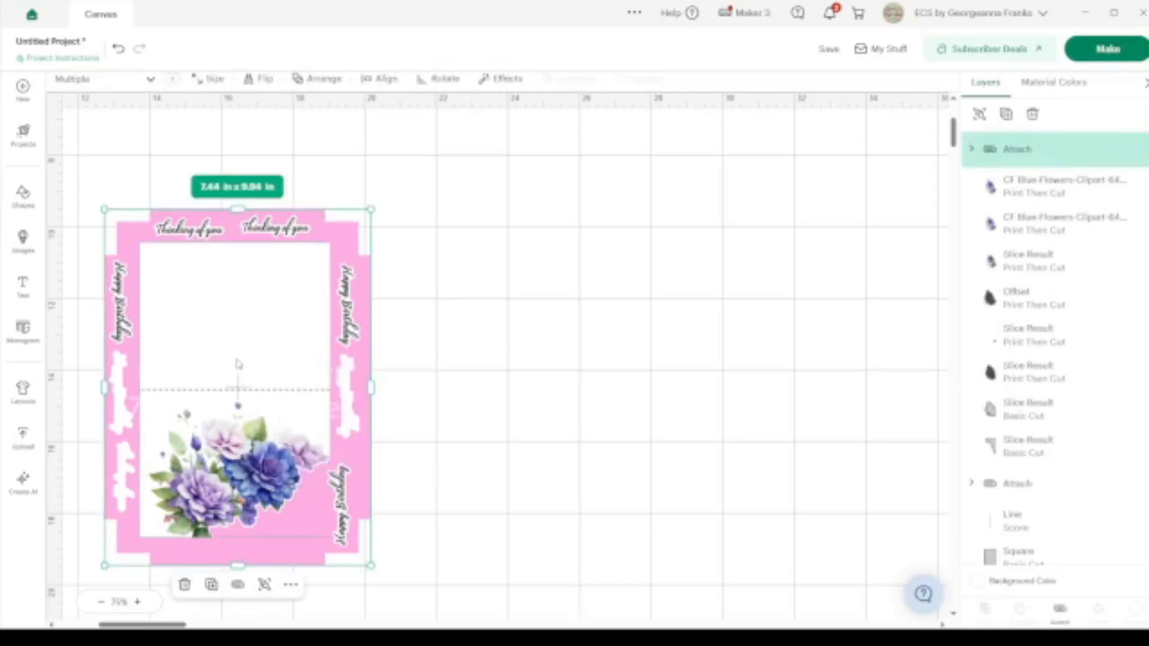
left_click(377, 80)
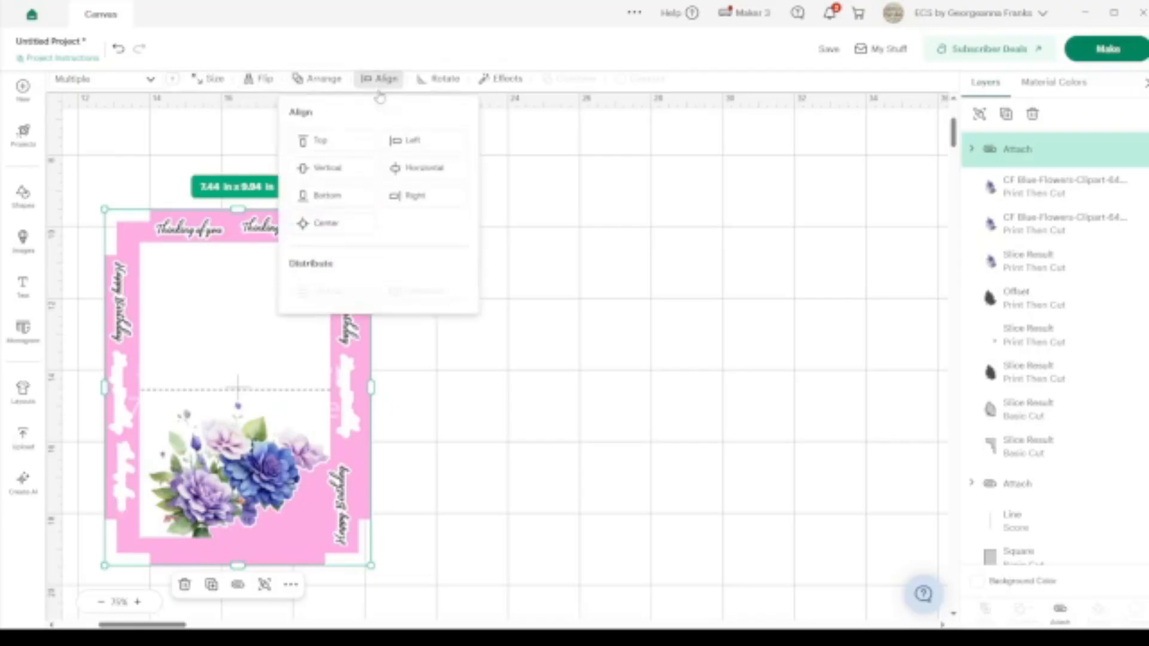
left_click(325, 232)
left_click(529, 298)
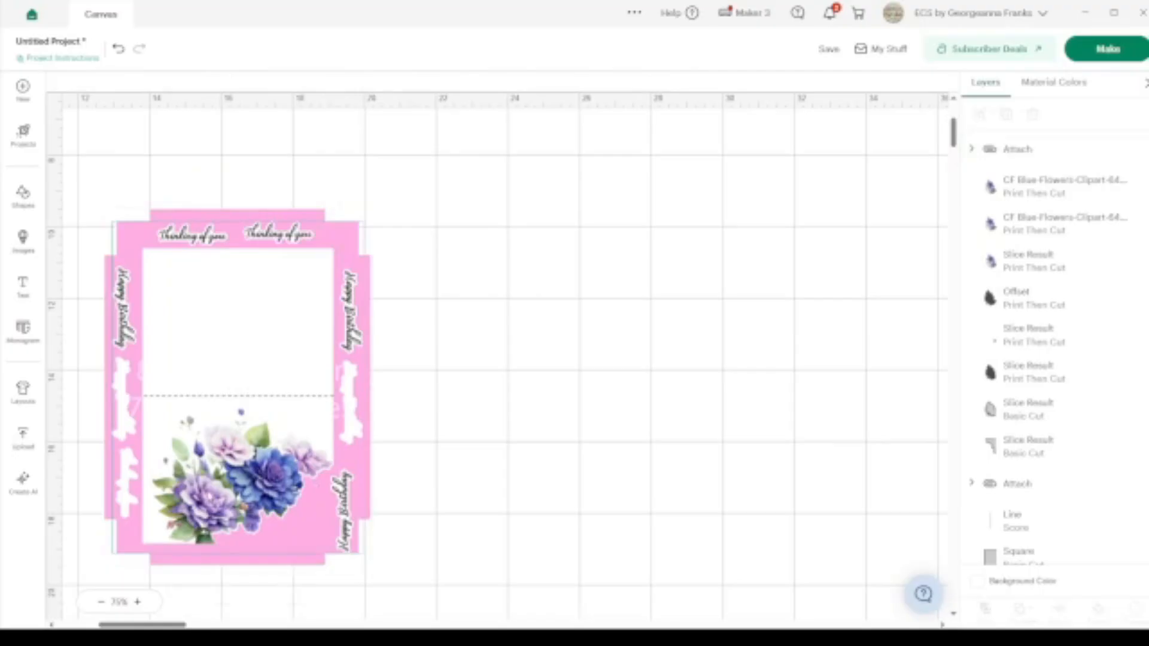
Step: Enlarge the attached card layout to about 7.37 × 9.72 in and read the size warning on its layer
left_click(238, 386)
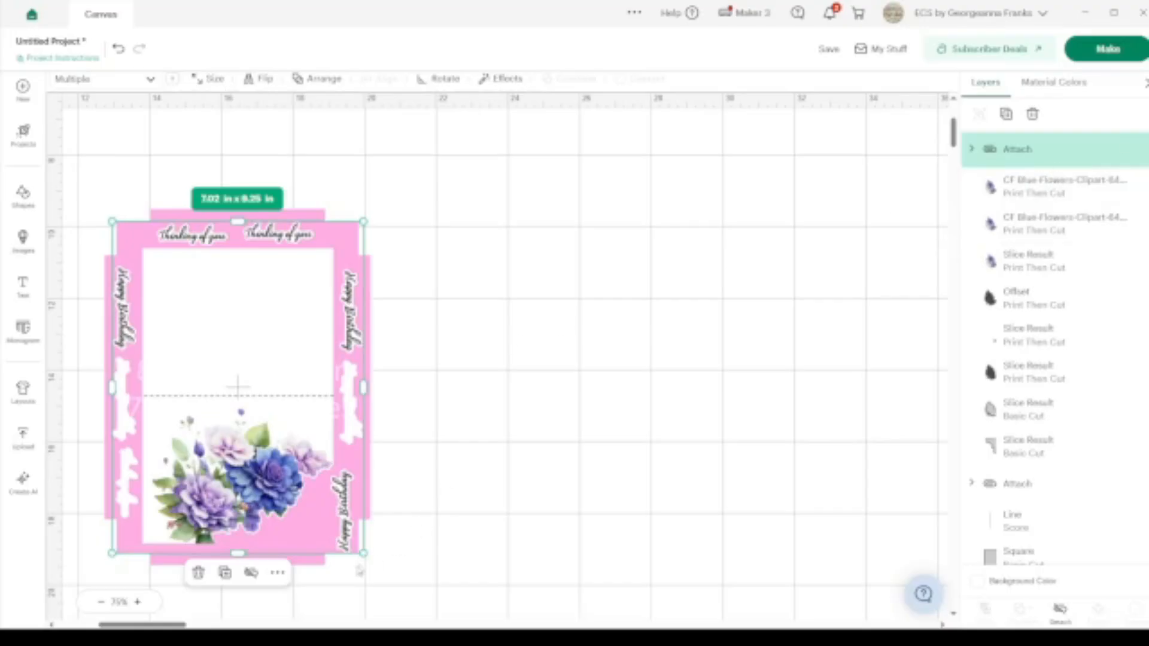
left_click_drag(364, 553, 376, 569)
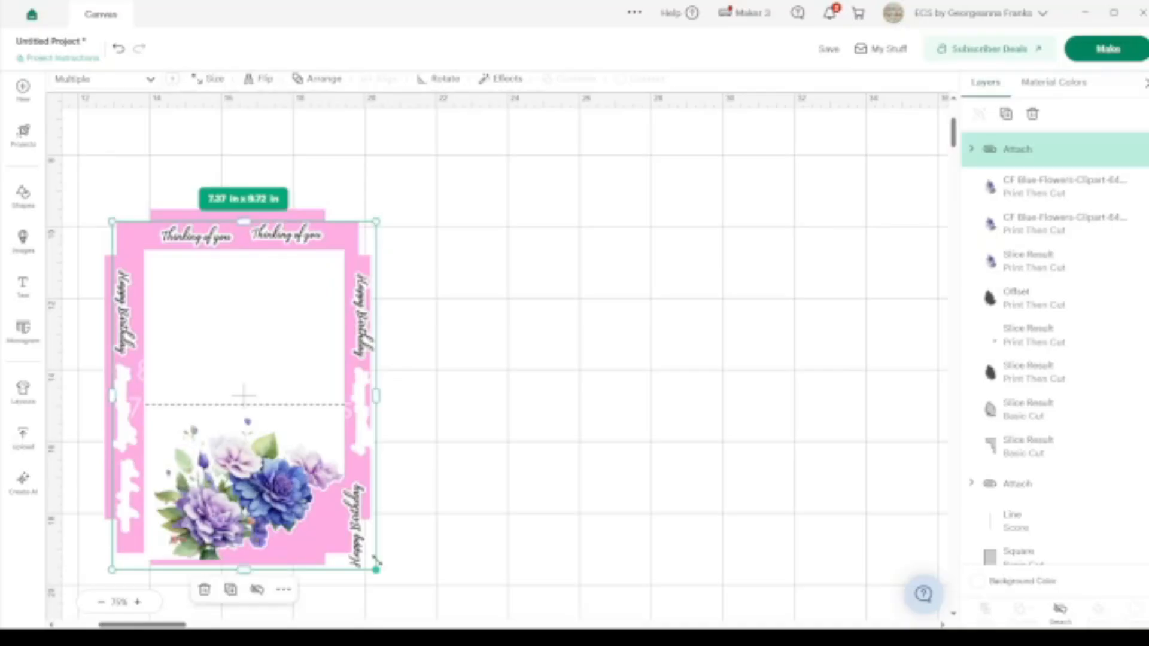
left_click(658, 323)
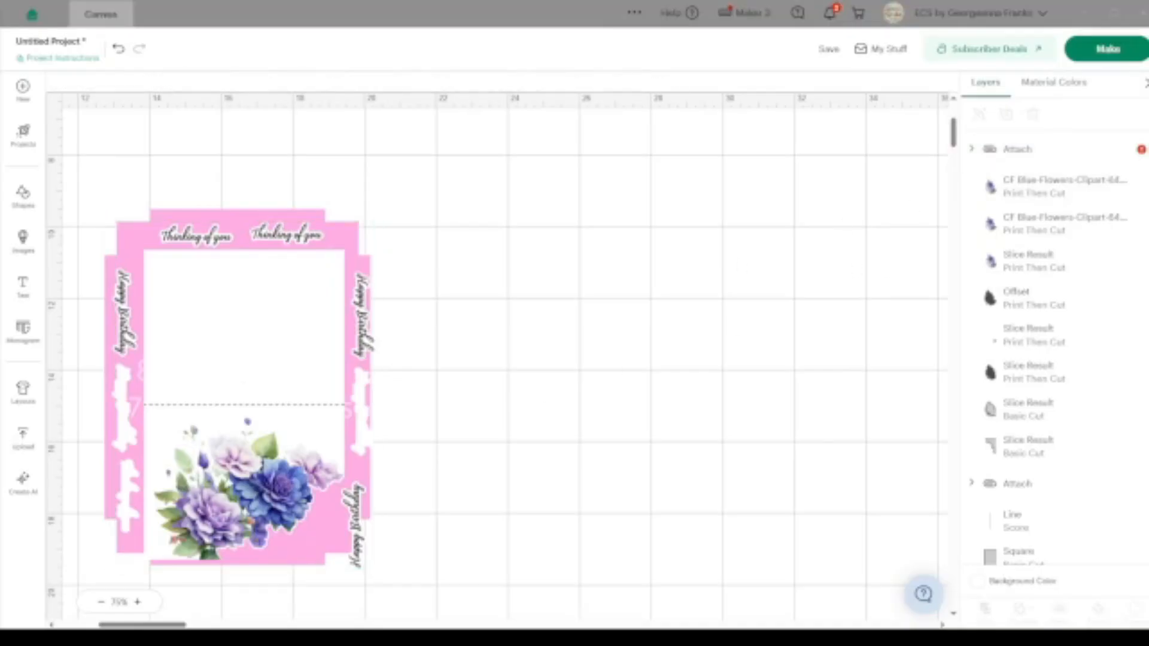
left_click(1141, 150)
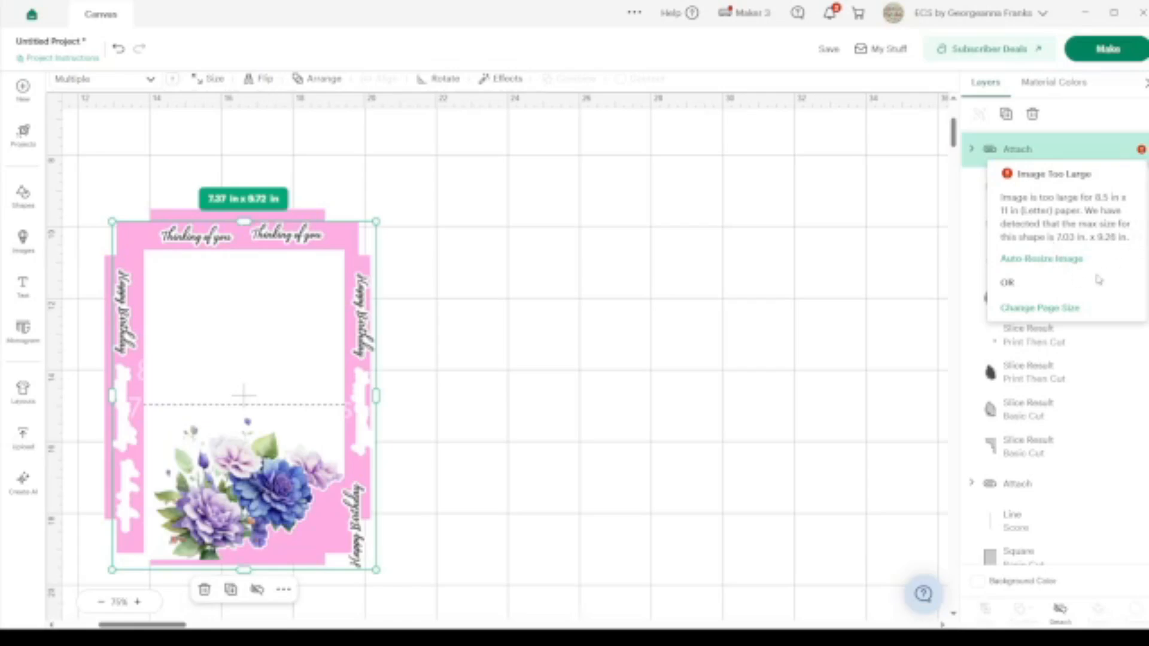
left_click(463, 369)
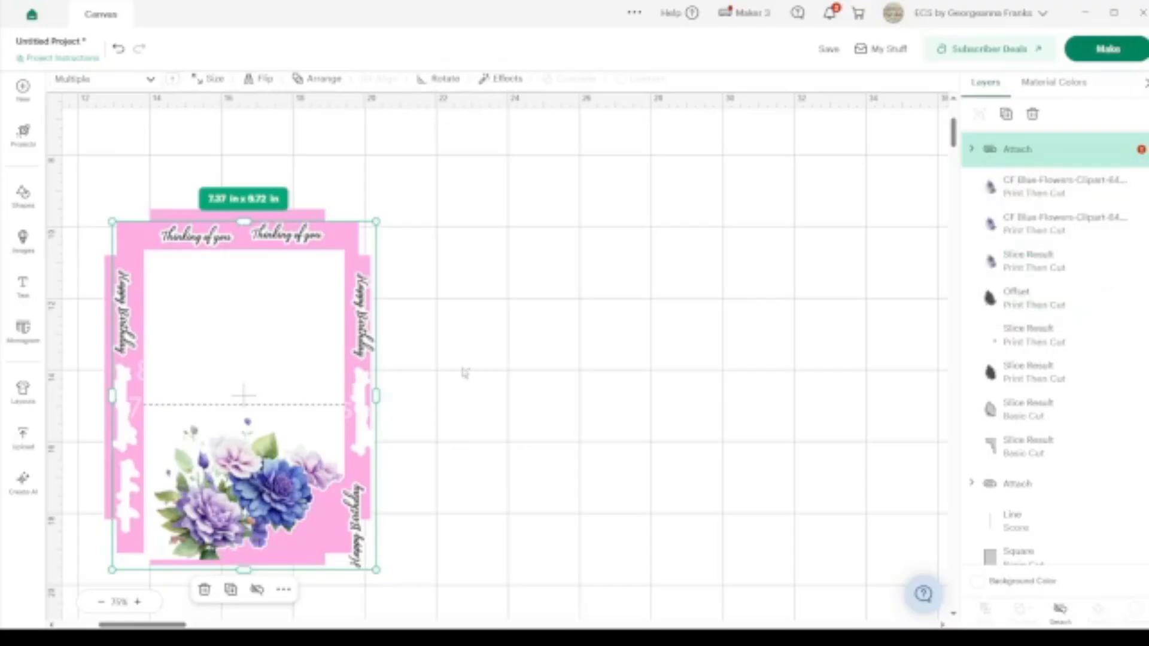
Step: Undo the enlargement of the attached card layout and its center alignment with the pink template
key("ctrl+z")
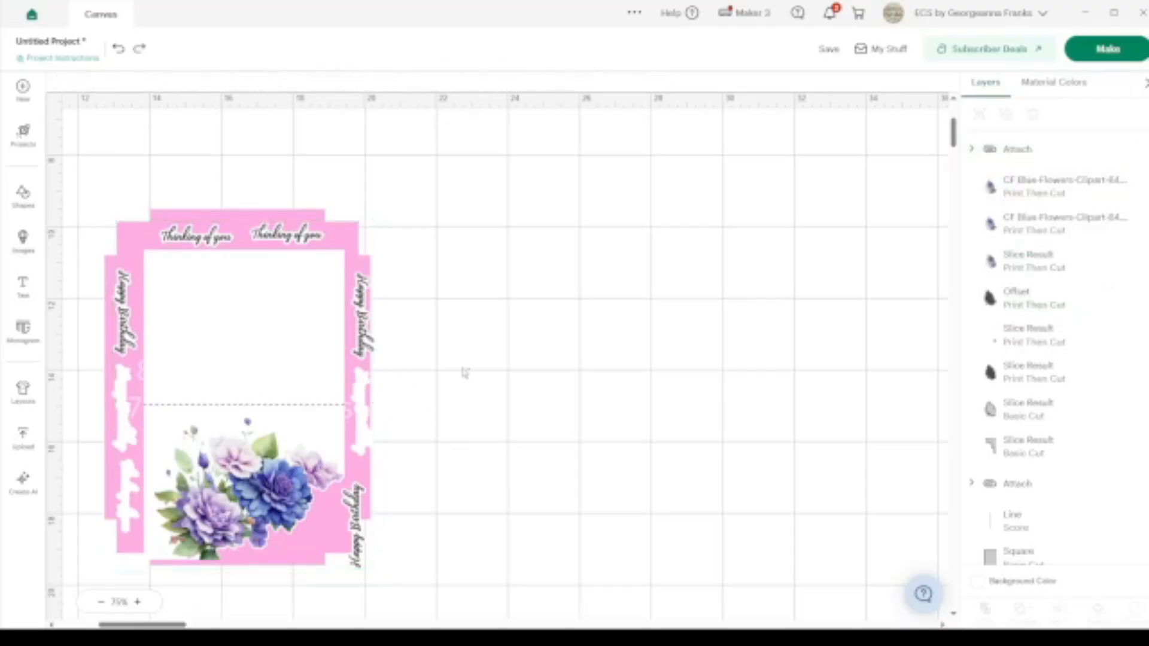
key("ctrl+z")
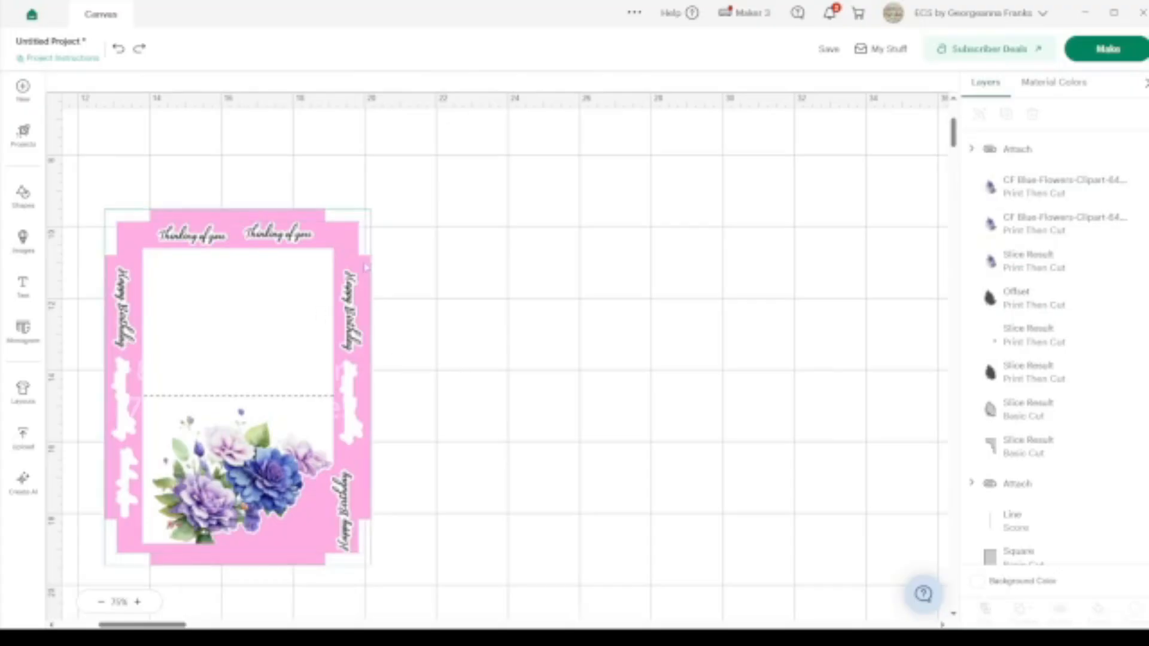
key("ctrl+z")
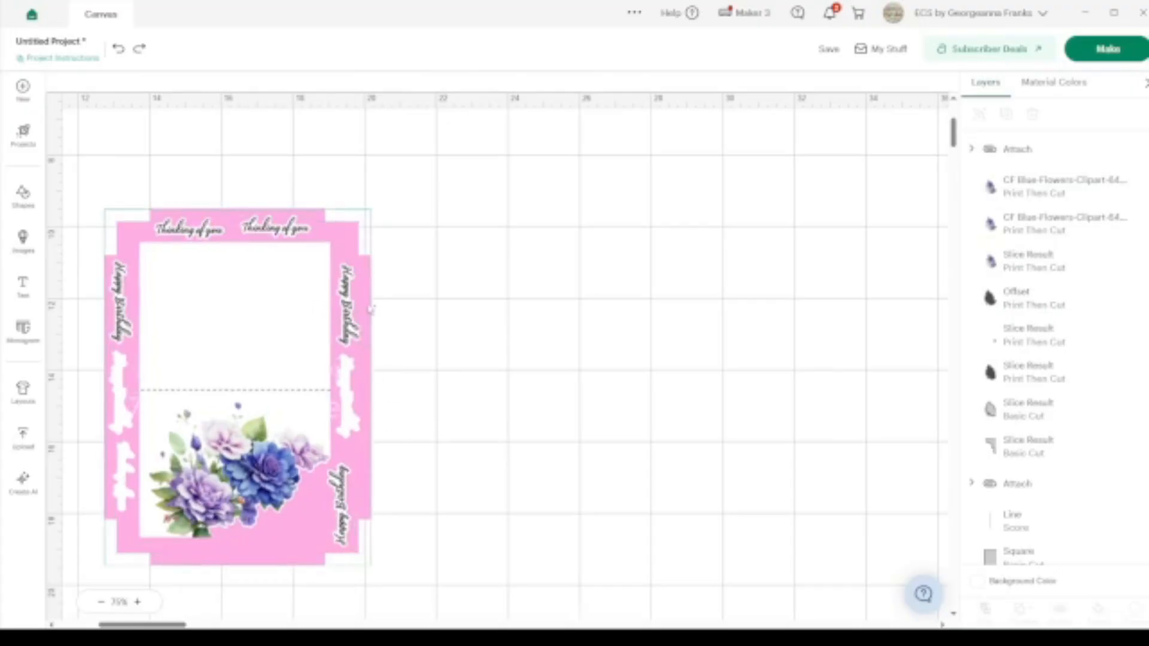
Step: Duplicate the plain 4.25 × 5.5 in grey rectangle beside the flowers with the dark offset
left_click(368, 306)
scroll(538, 298, "left", 4)
scroll(537, 298, "left", 4)
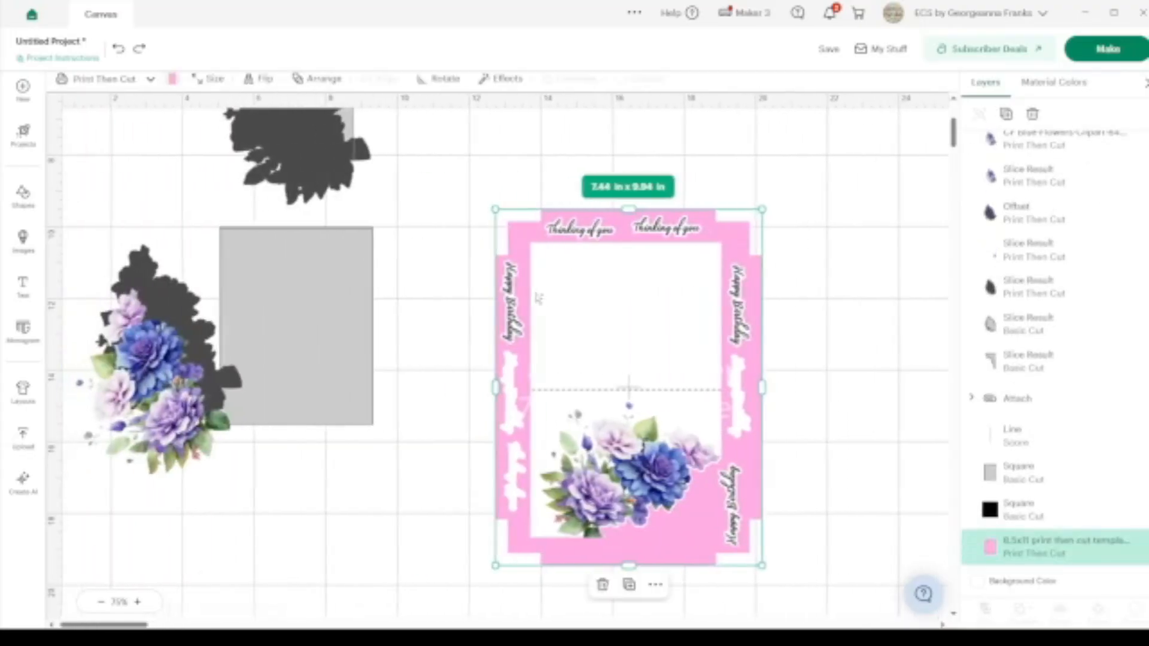
scroll(538, 298, "down", 2)
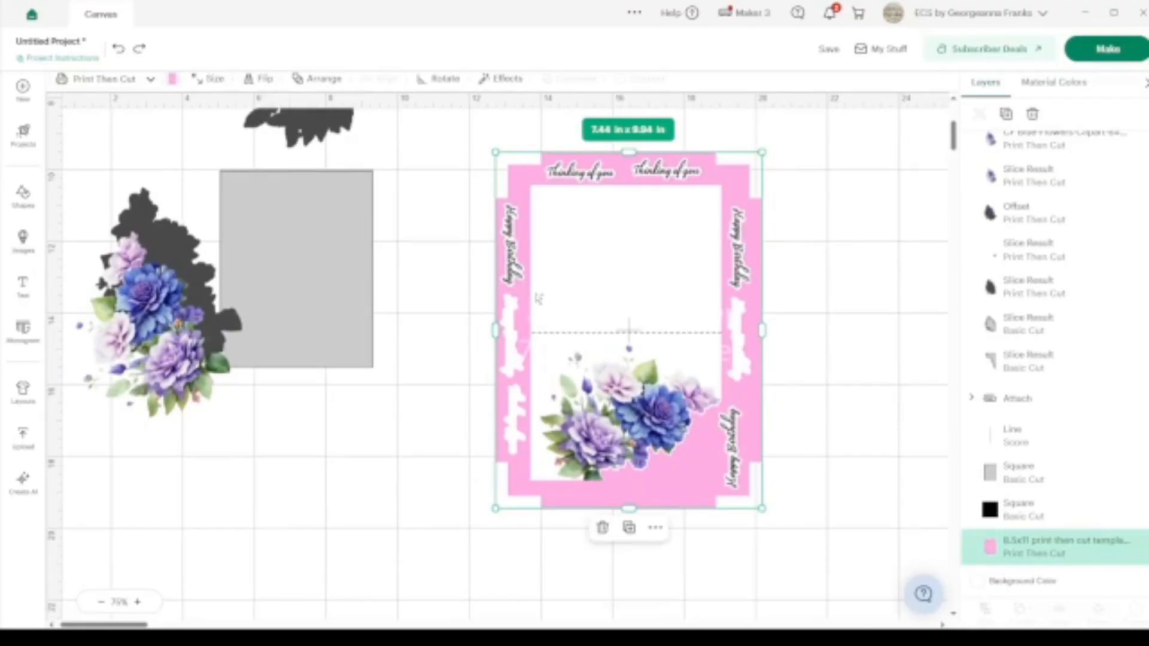
scroll(538, 298, "up", 10)
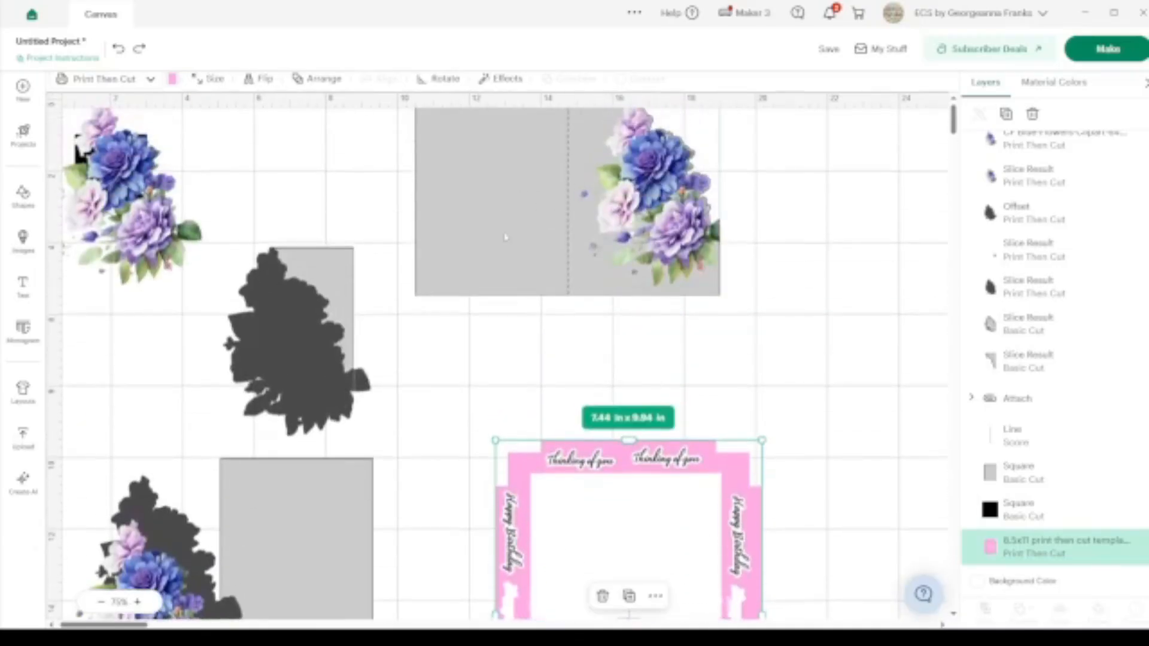
left_click(330, 282)
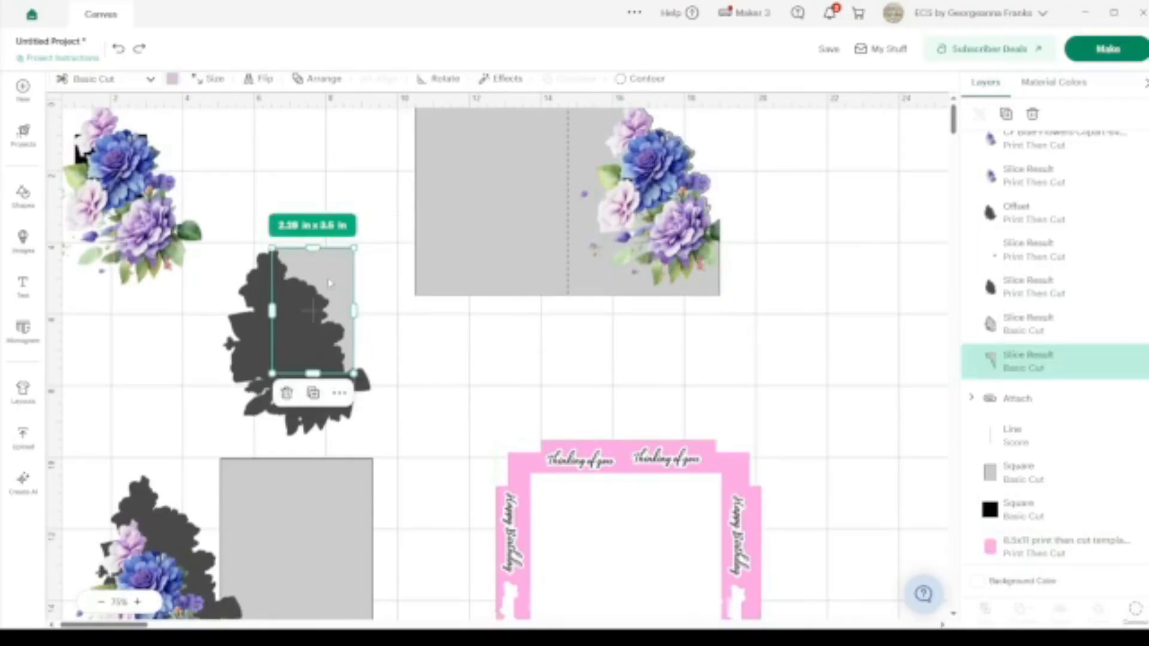
scroll(331, 283, "down", 6)
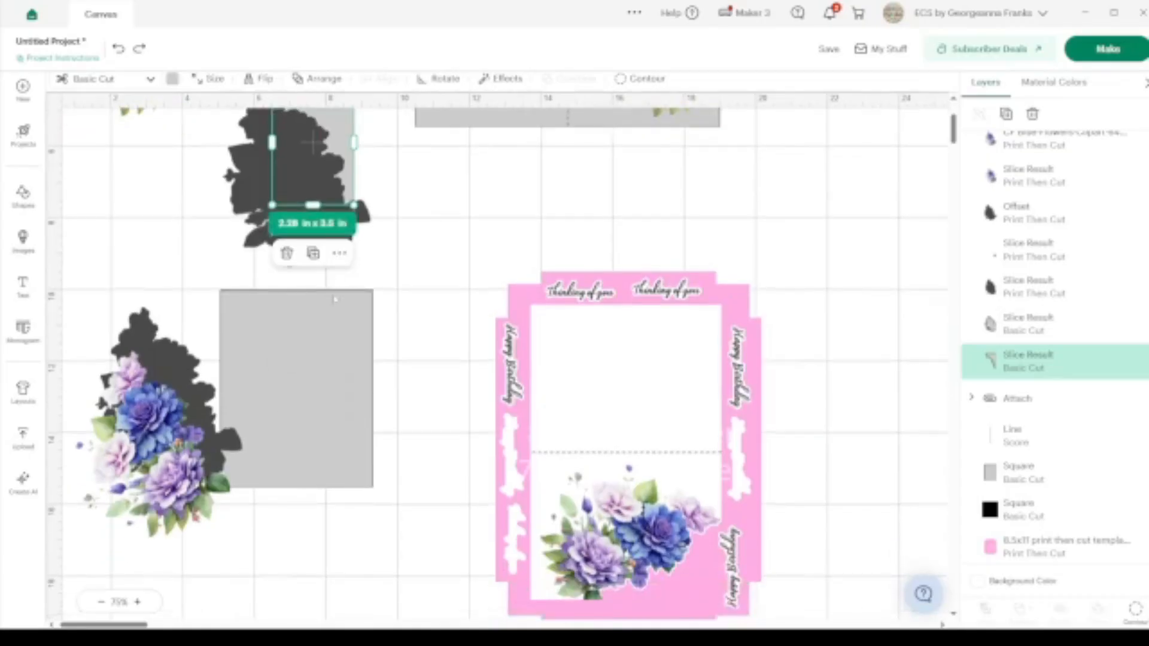
left_click(310, 342)
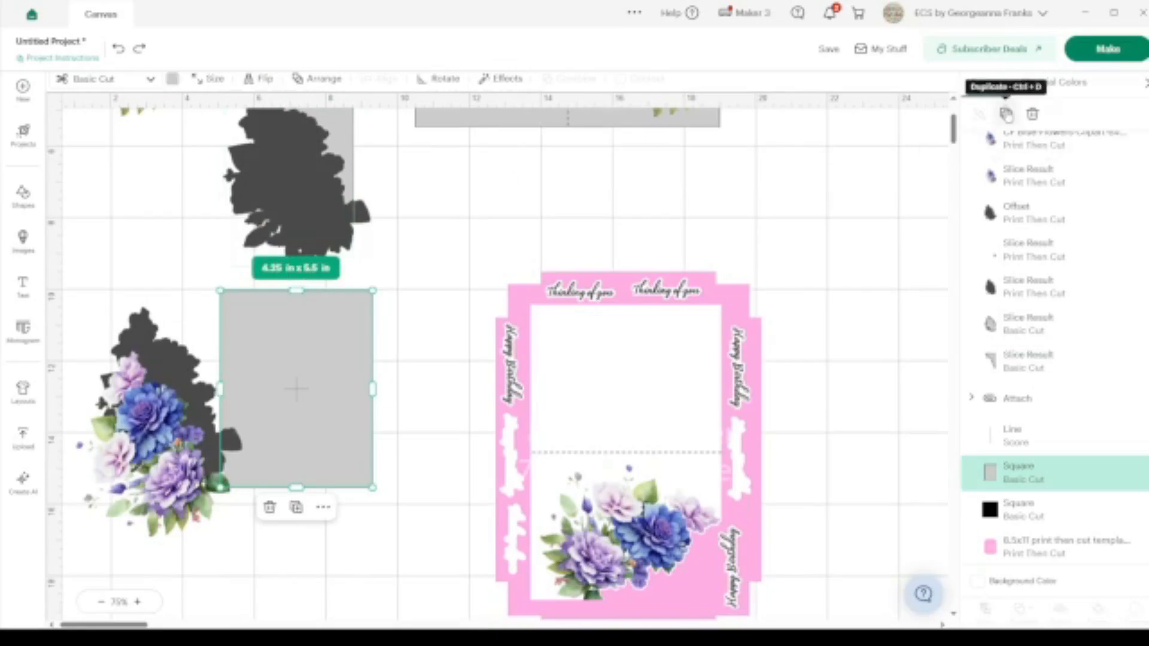
left_click(1008, 115)
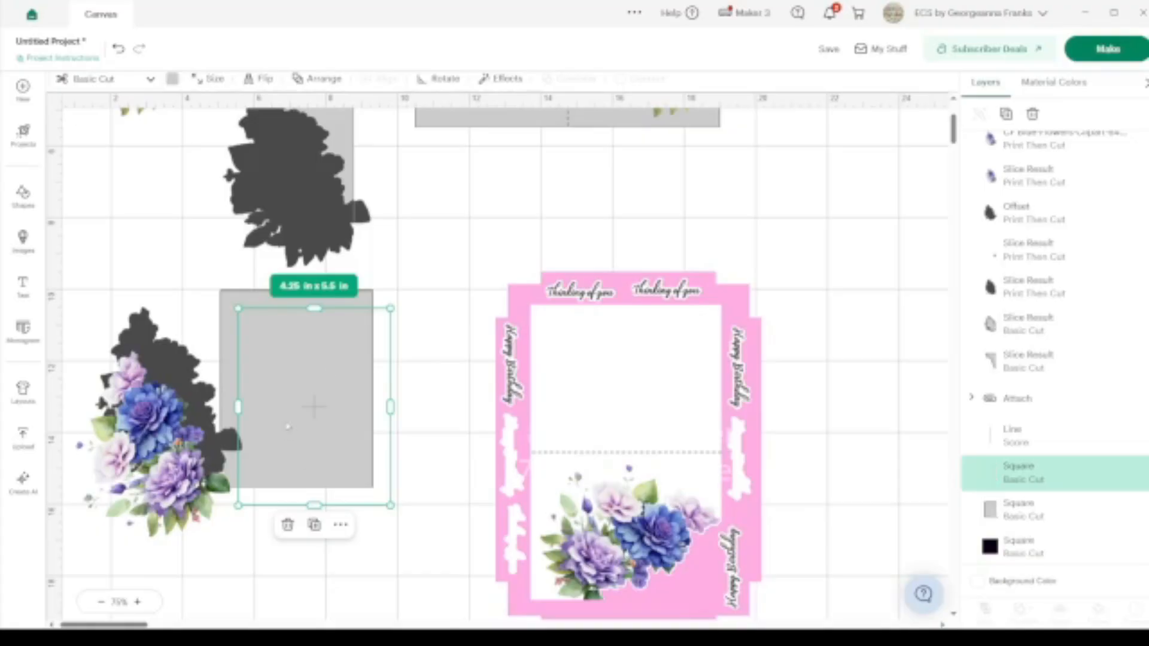
Step: Move the duplicated 4.25 × 5.5 in grey rectangle to empty canvas well below the flowers
left_click_drag(361, 543, 365, 543)
scroll(362, 543, "down", 5)
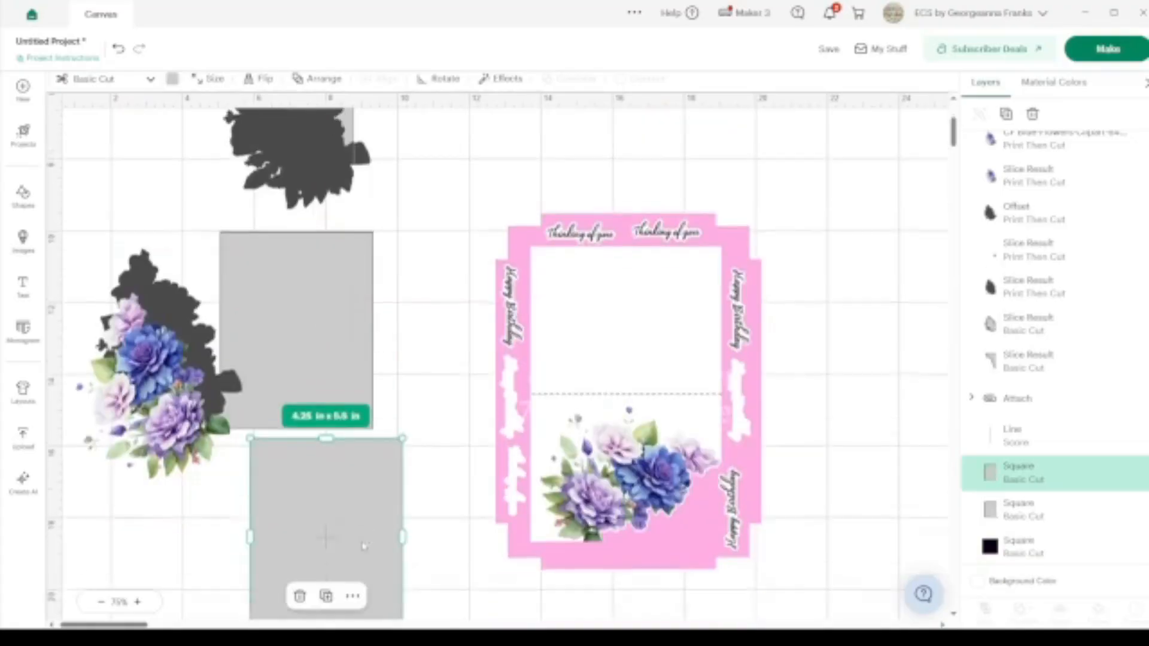
left_click_drag(355, 318, 340, 501)
Step: Move the attached card layout together with the pink template far to the right to clear the working area
left_click_drag(780, 393, 437, 118)
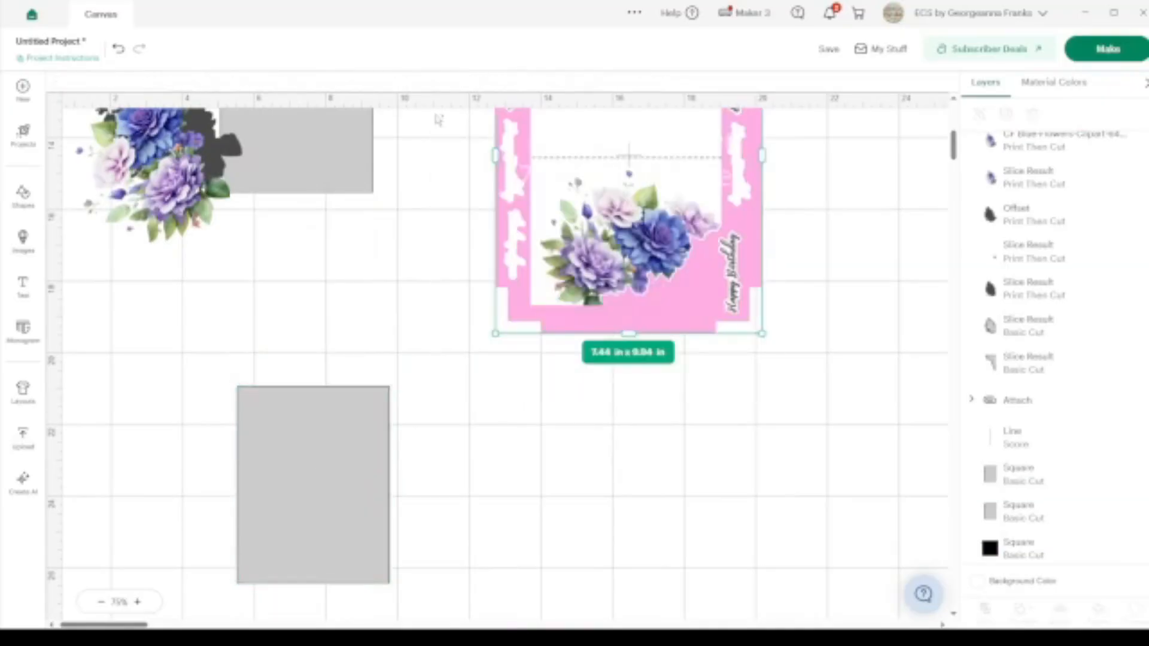
left_click_drag(584, 153, 908, 181)
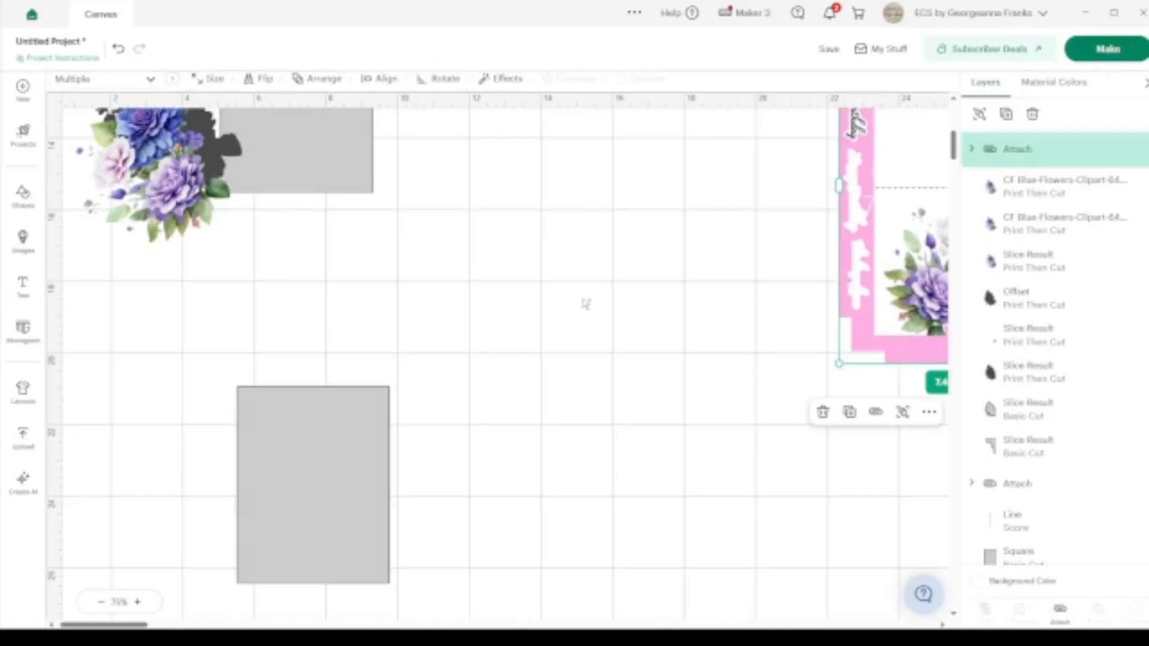
scroll(592, 192, "right", 8)
left_click_drag(529, 181, 697, 180)
Step: Move the original grey rectangle beside the flowers clear of the dark offset
scroll(300, 222, "left", 8)
scroll(303, 237, "up", 3)
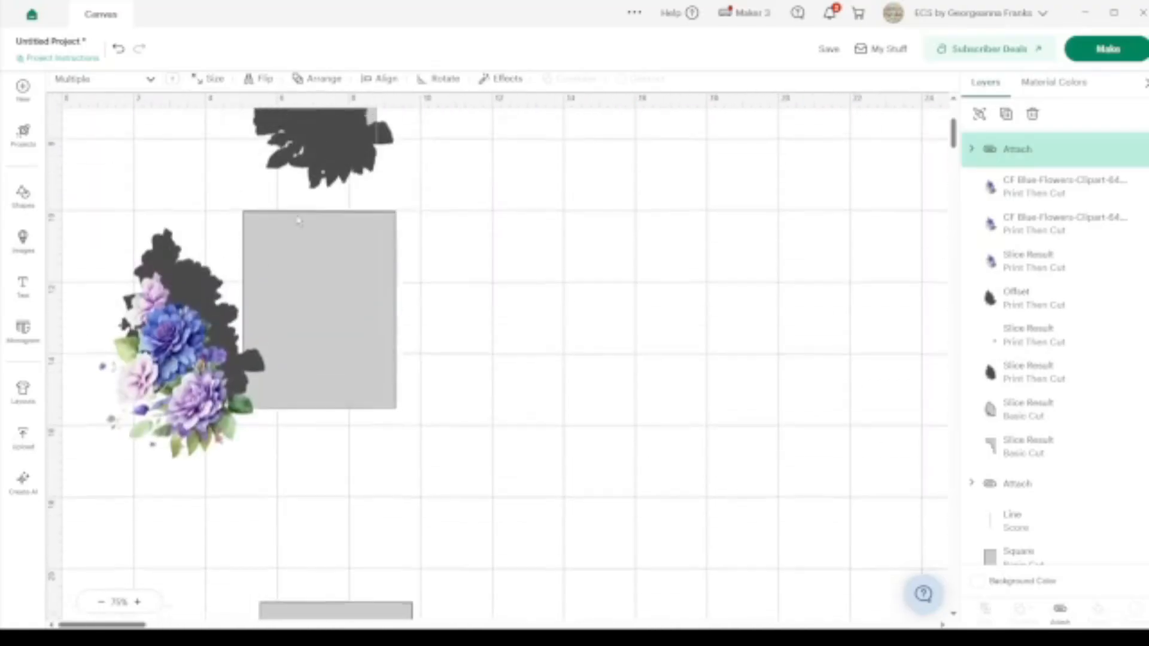
scroll(306, 252, "down", 1)
left_click_drag(334, 275, 403, 301)
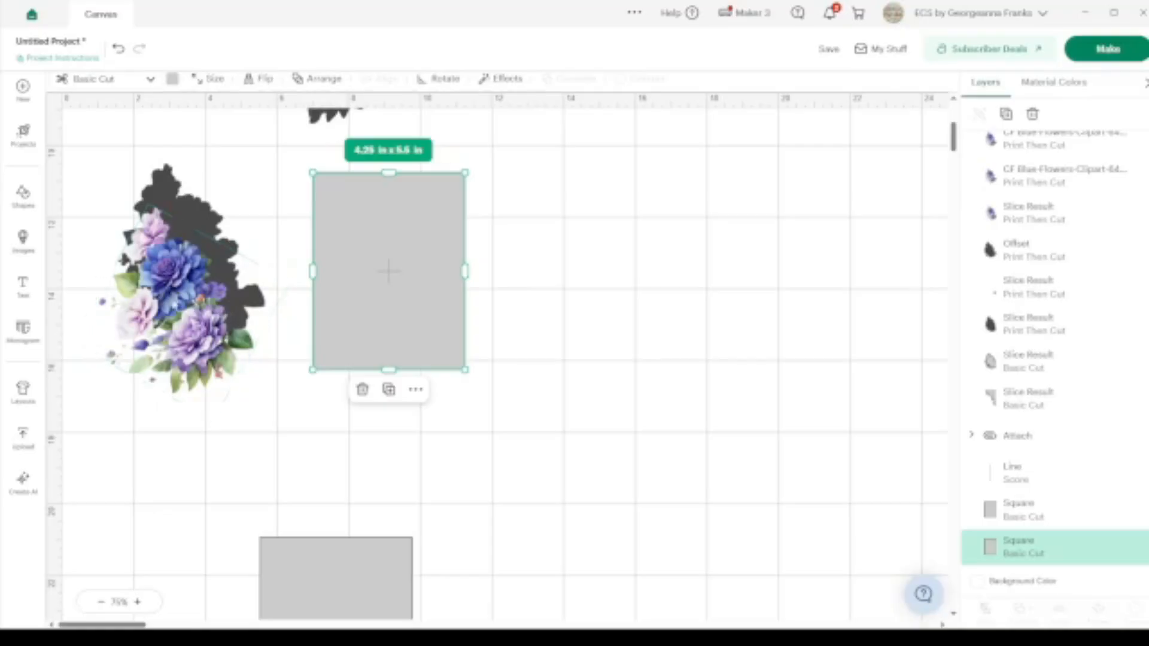
Step: Duplicate the tilted flower clipart and place the copy on empty canvas to the right of the grey rectangle
left_click_drag(171, 293, 184, 255)
key("ctrl+z")
left_click(1053, 149)
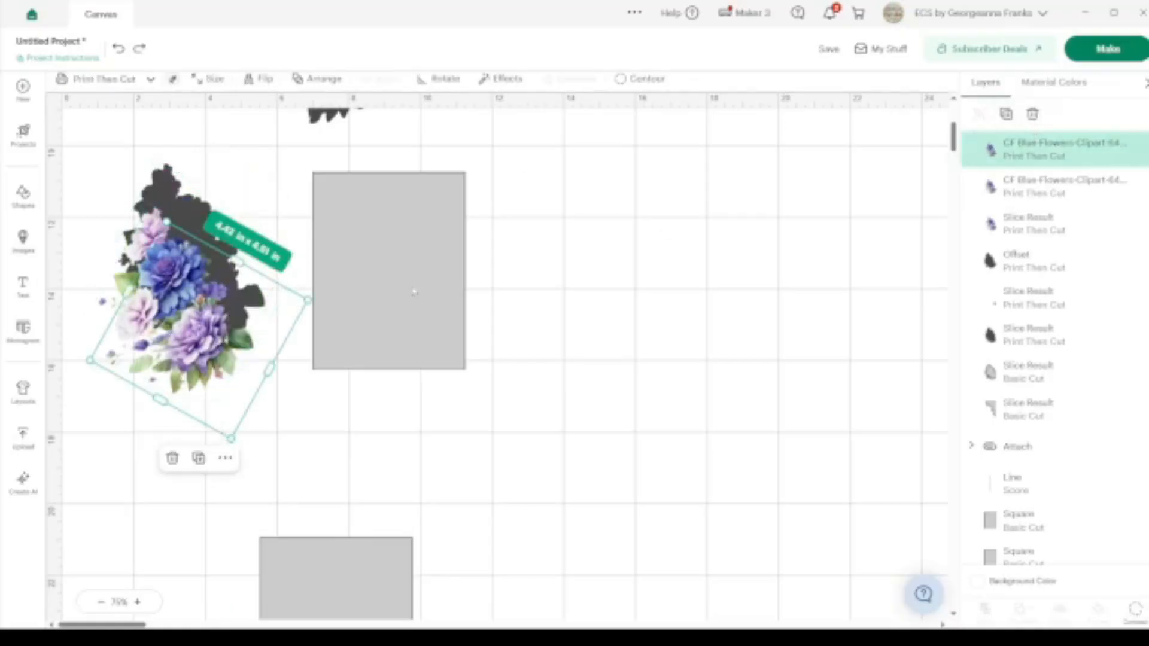
left_click(1005, 113)
left_click_drag(198, 300, 552, 336)
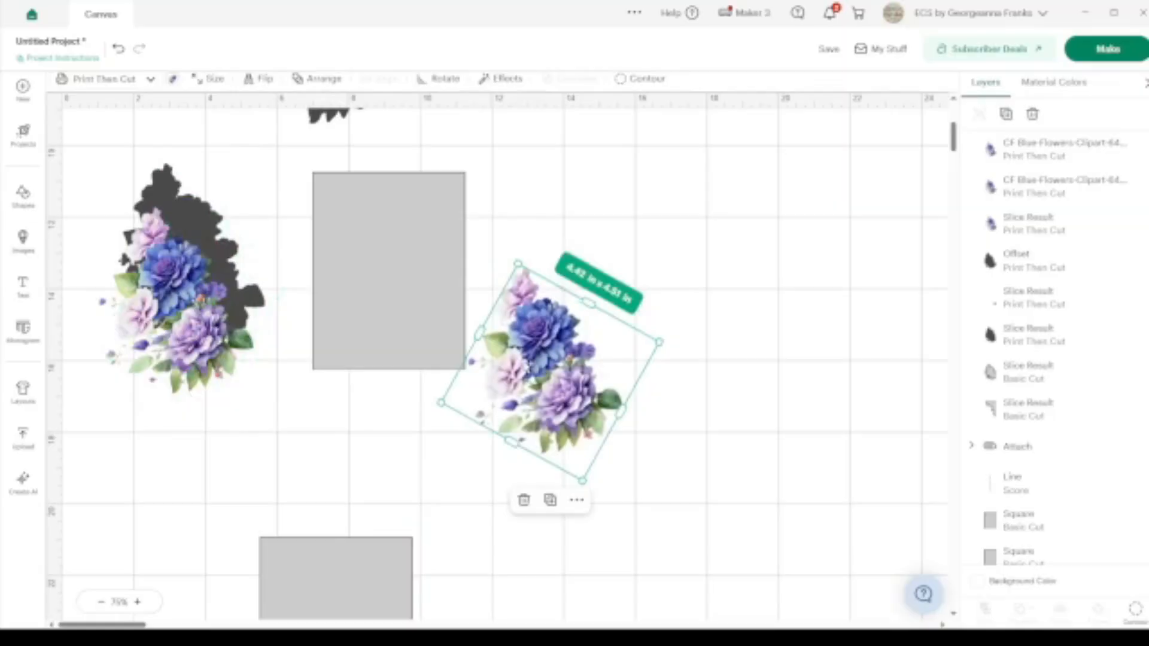
Step: Place the 4.25 × 5.5 in grey rectangle behind the copied flower clipart
left_click_drag(381, 233, 521, 315)
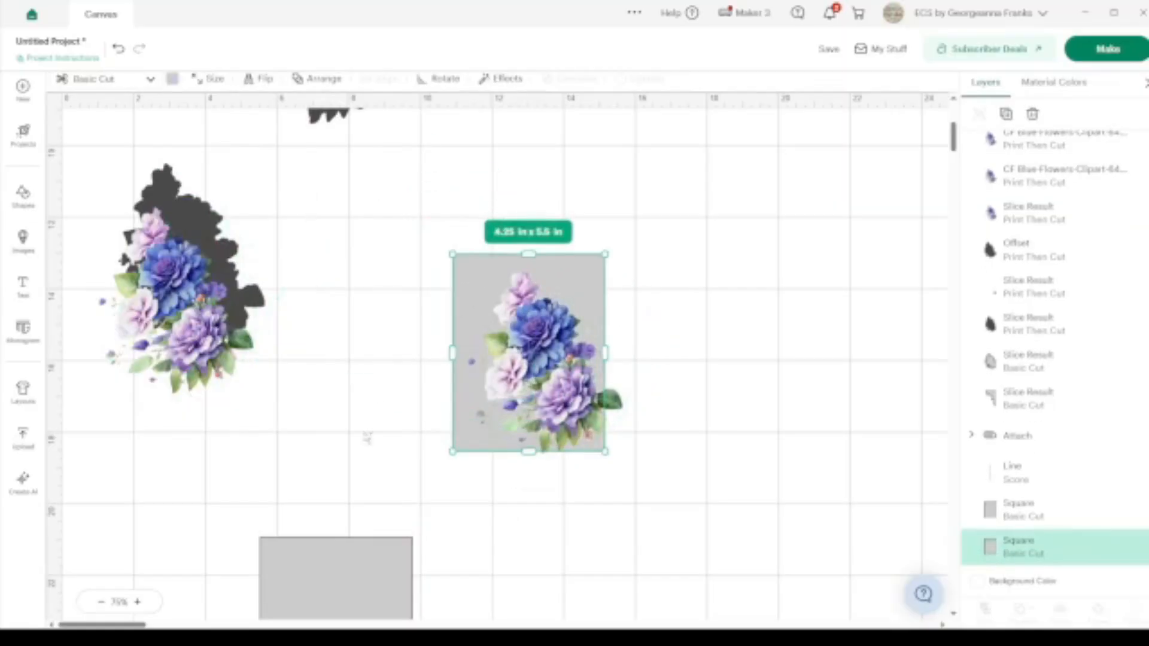
left_click(139, 602)
left_click(139, 602)
left_click(139, 602)
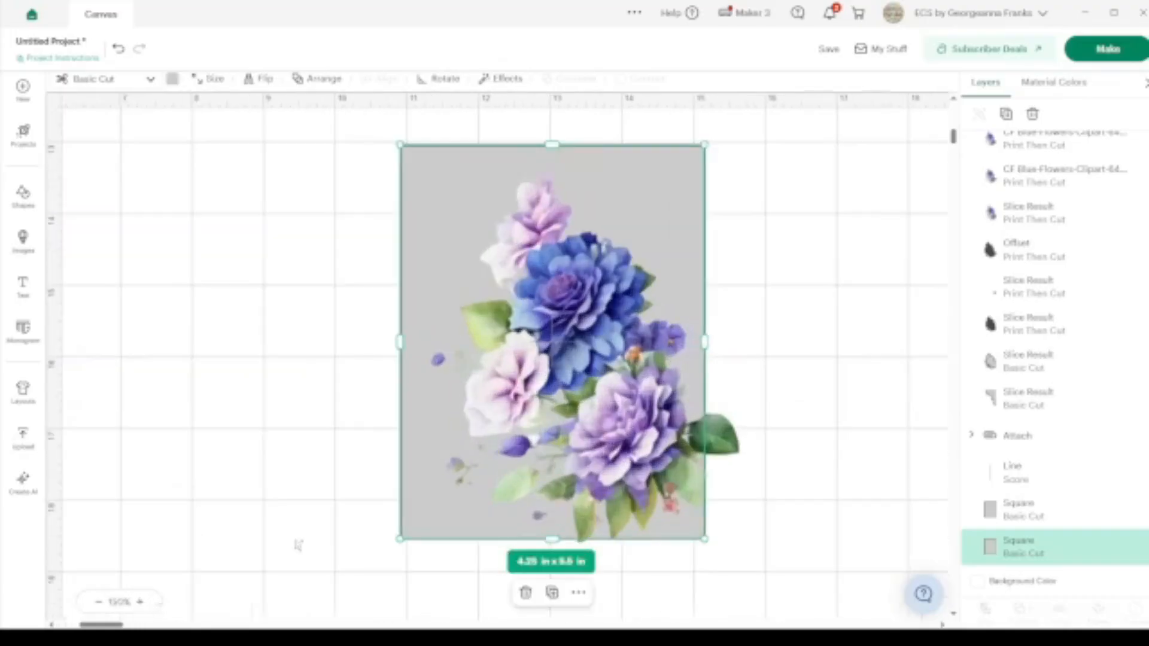
Step: Reposition the copied flowers on the grey rectangle and rotate them further clockwise until the bouquet stands more upright
left_click_drag(621, 455, 611, 429)
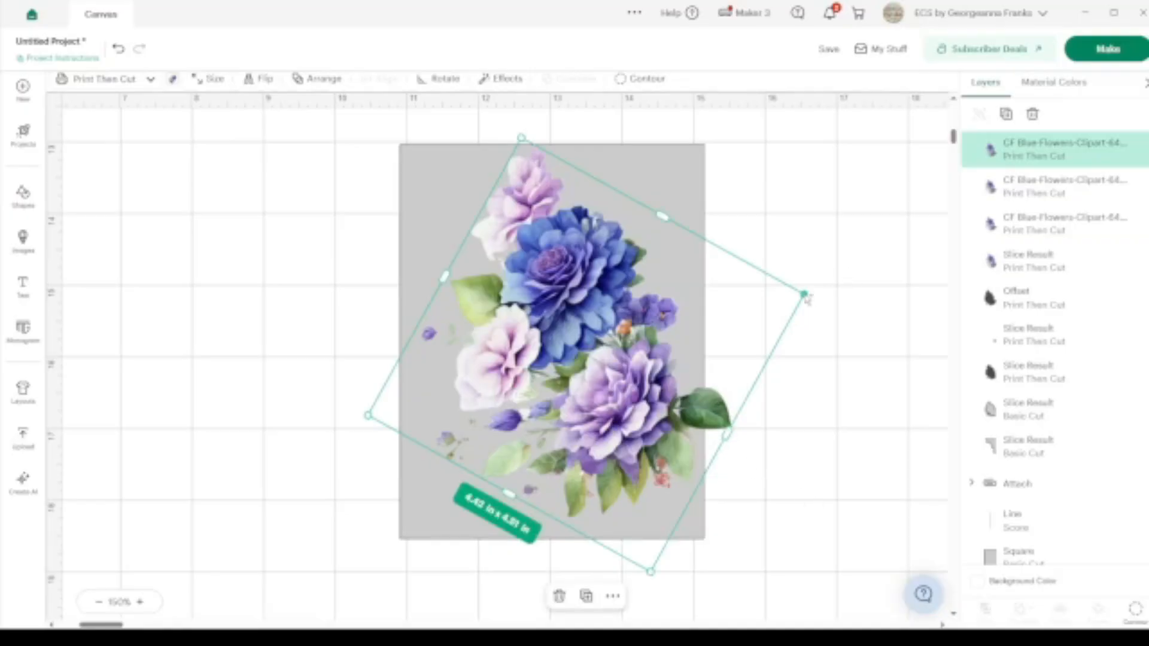
left_click(445, 84)
left_click_drag(391, 141, 397, 146)
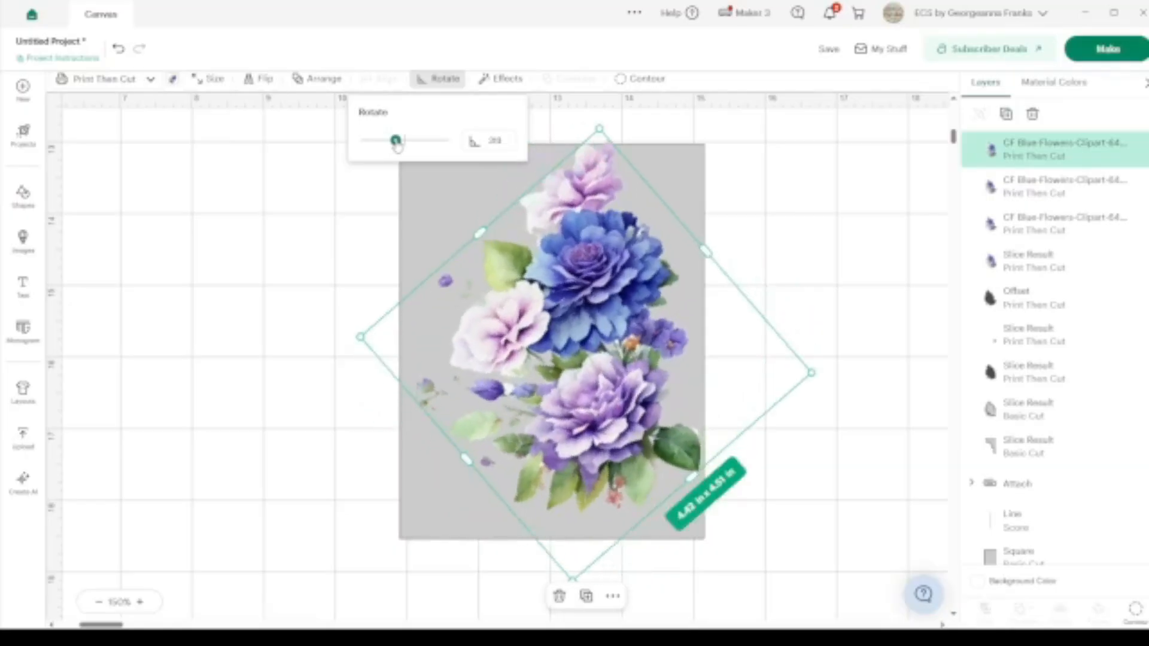
left_click(764, 176)
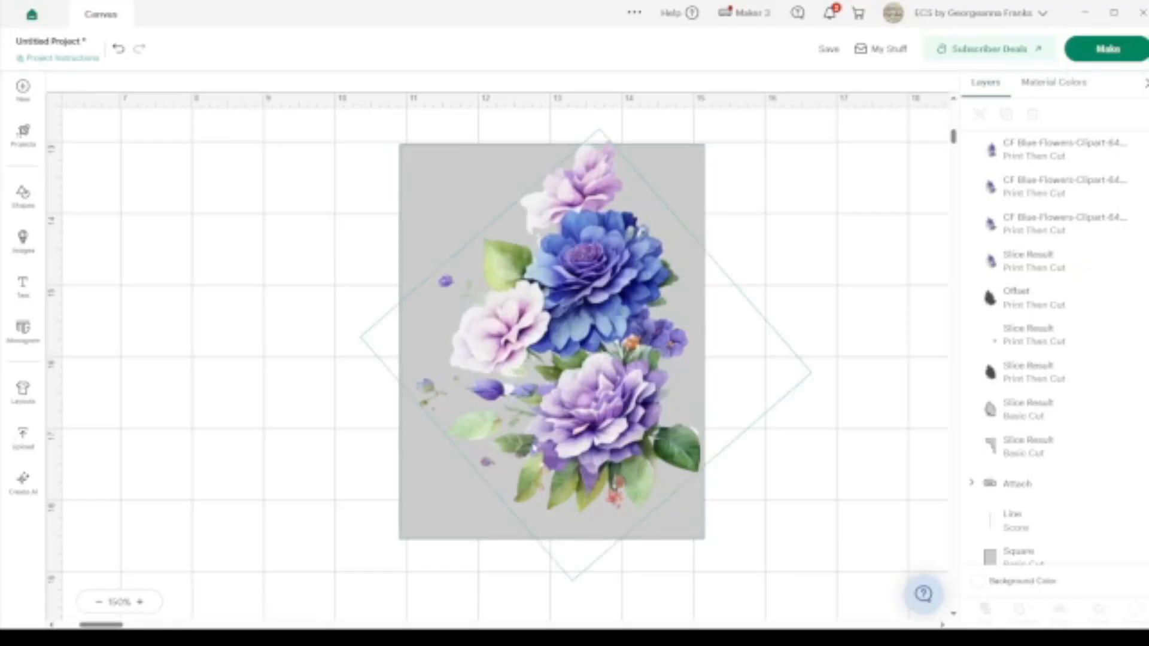
Step: Align the copied flowers and the grey rectangle to each other along their top and right edges
left_click_drag(779, 506, 599, 354)
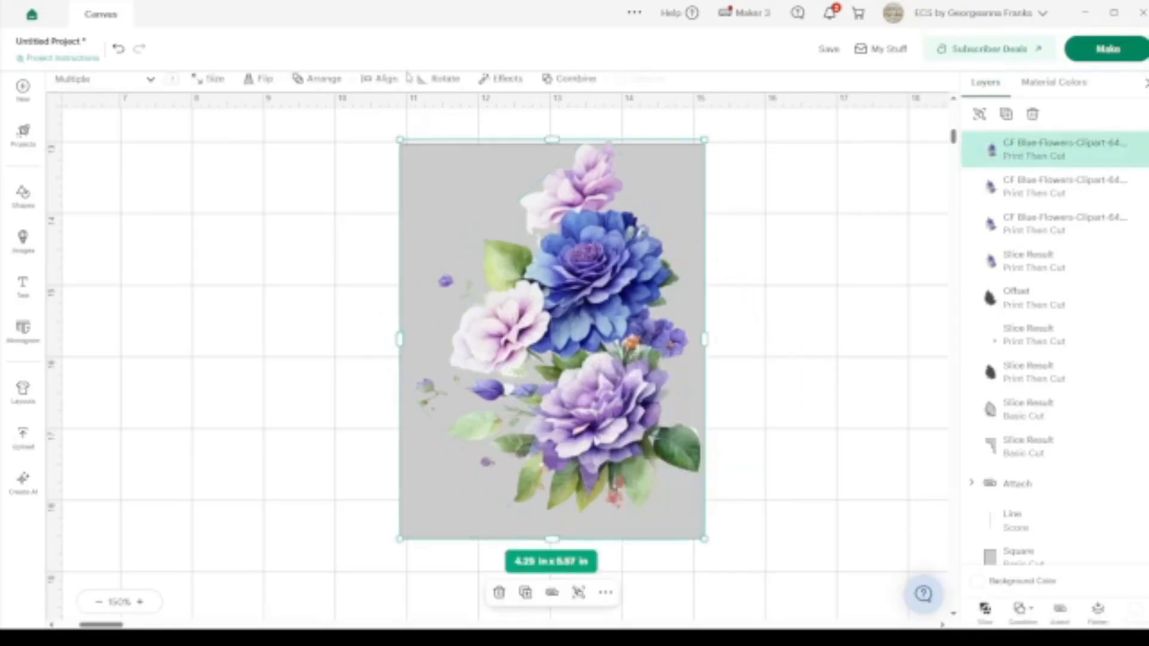
left_click(380, 79)
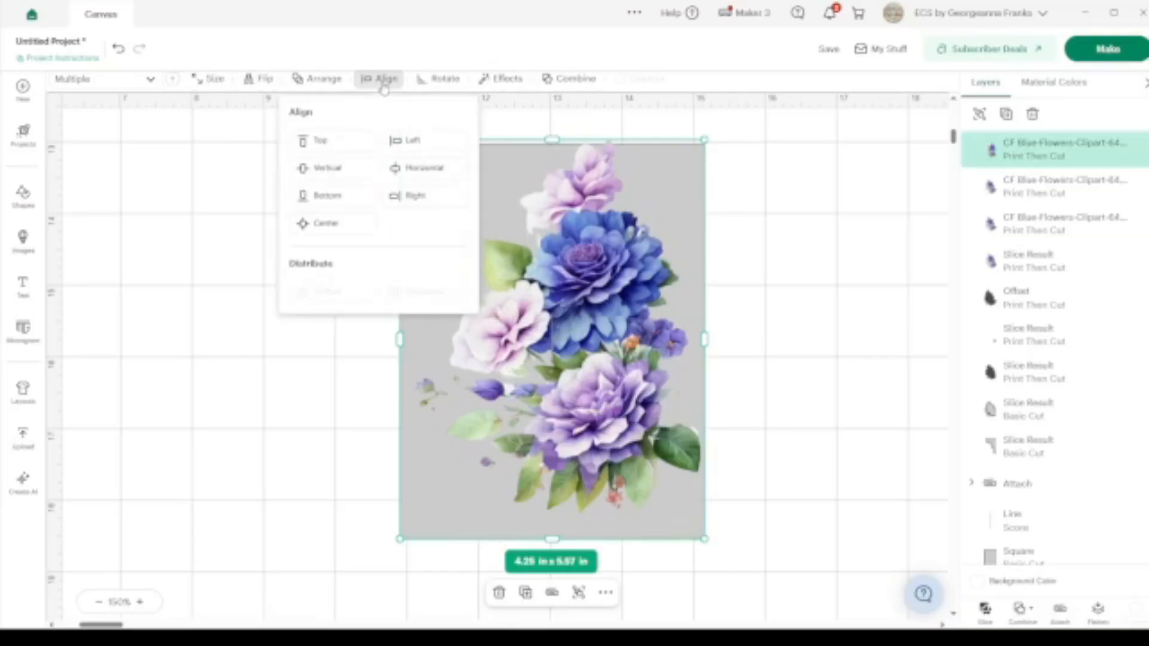
left_click(334, 146)
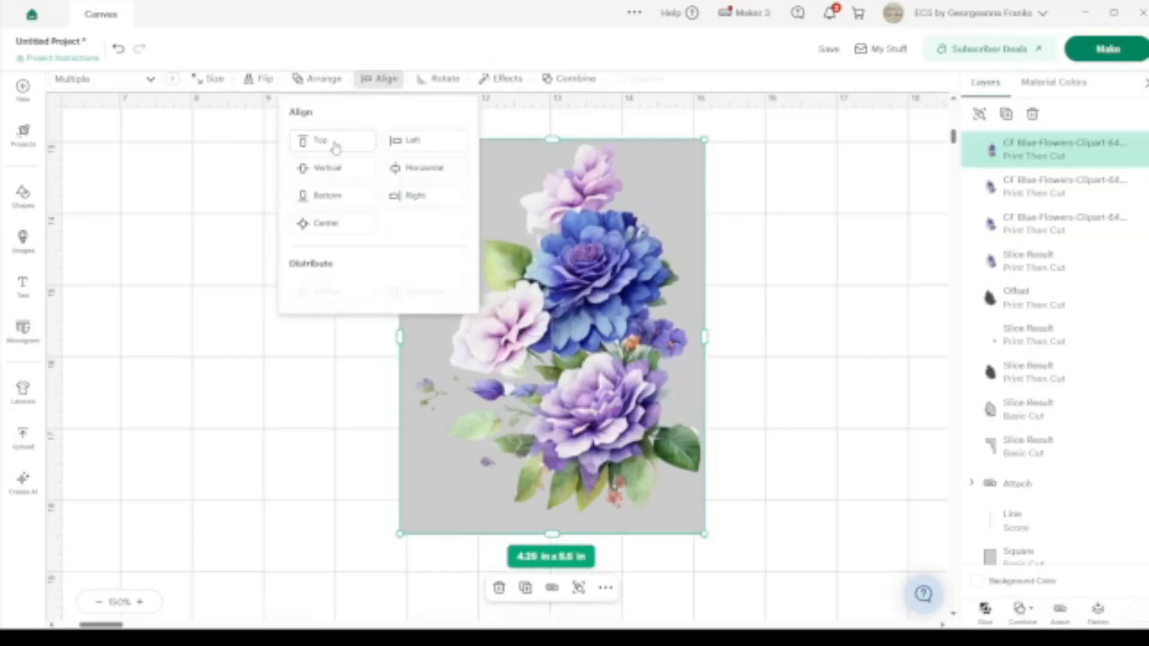
left_click(415, 199)
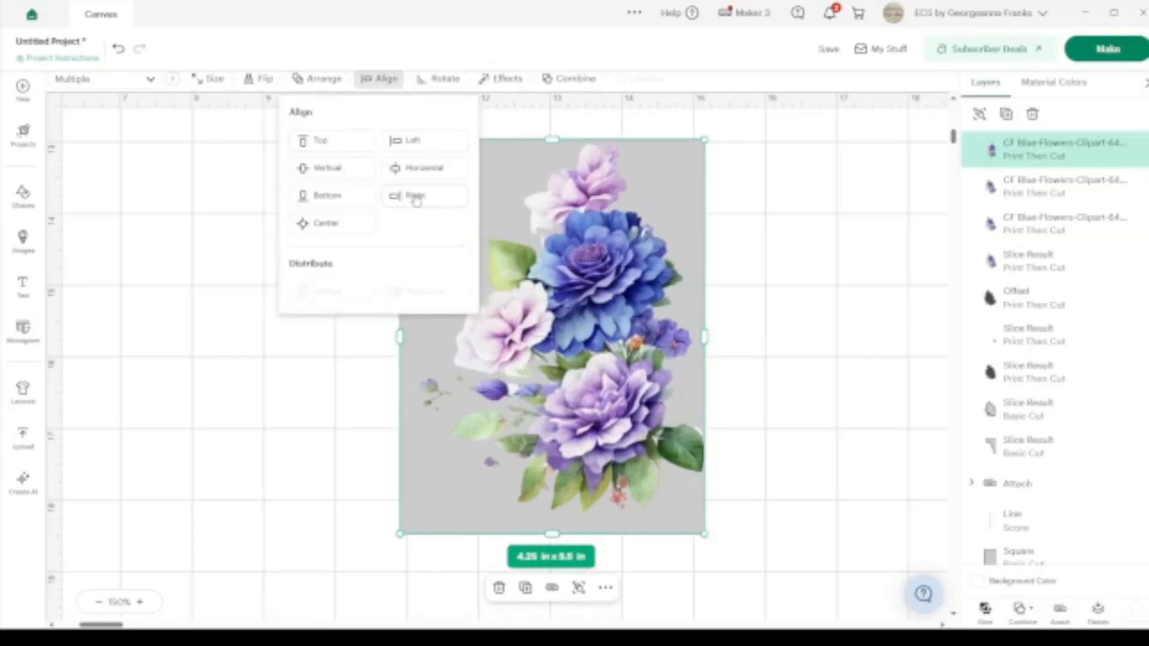
left_click(822, 283)
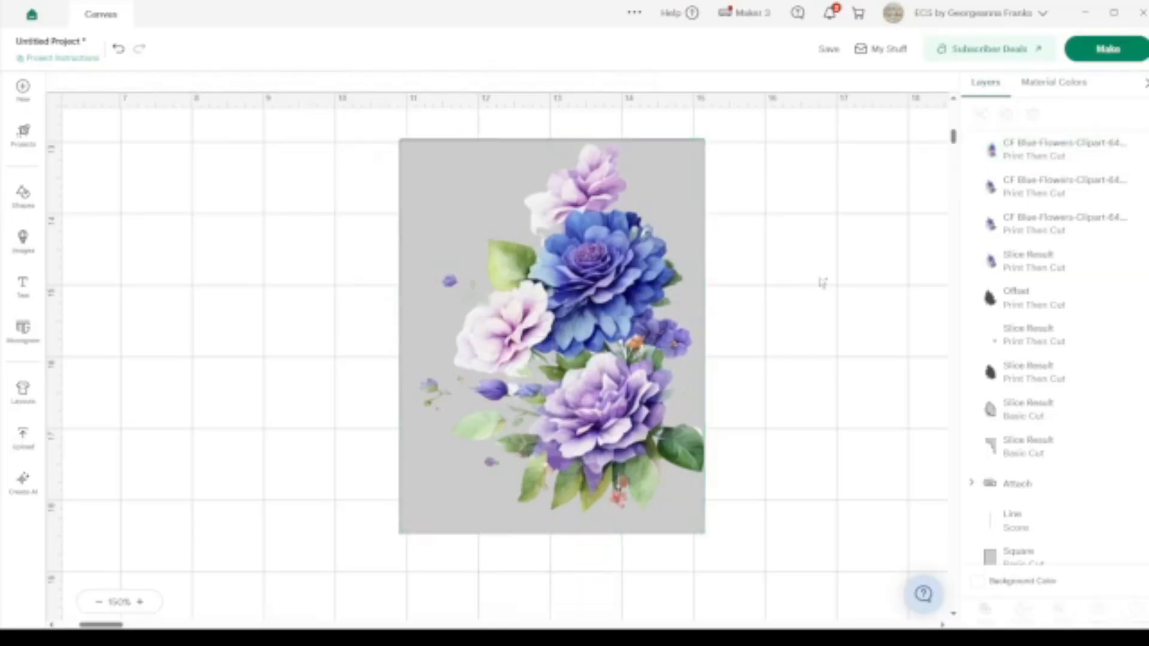
Step: Add a rounded-corner offset of 0.028 in around the copied flowers
left_click(627, 270)
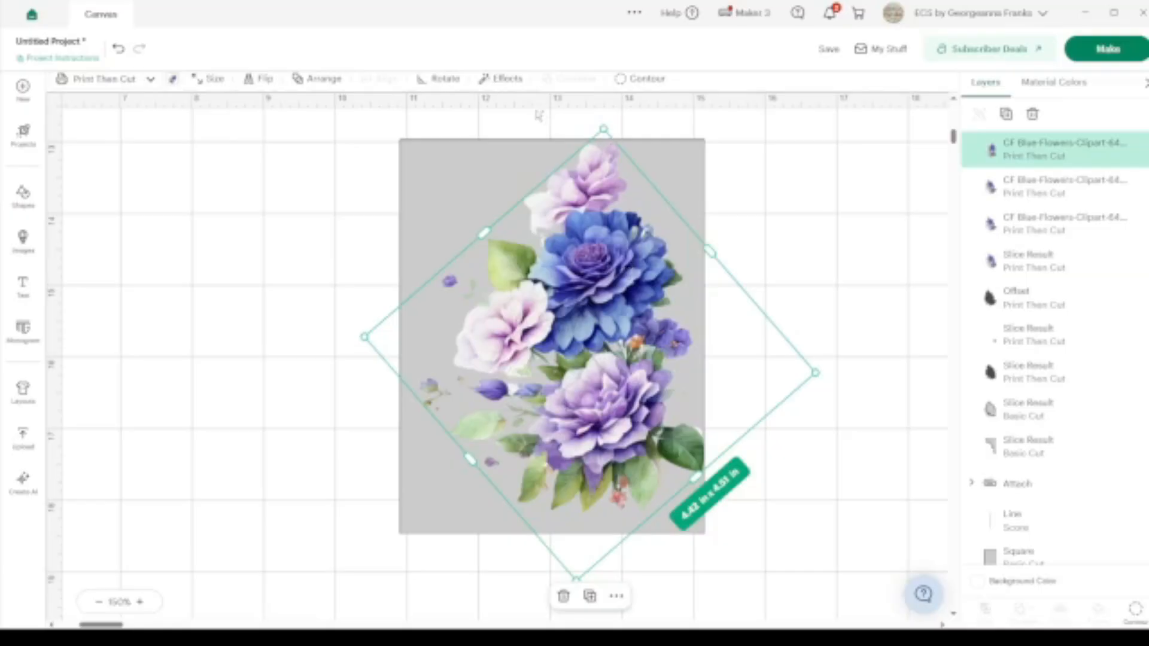
left_click(501, 78)
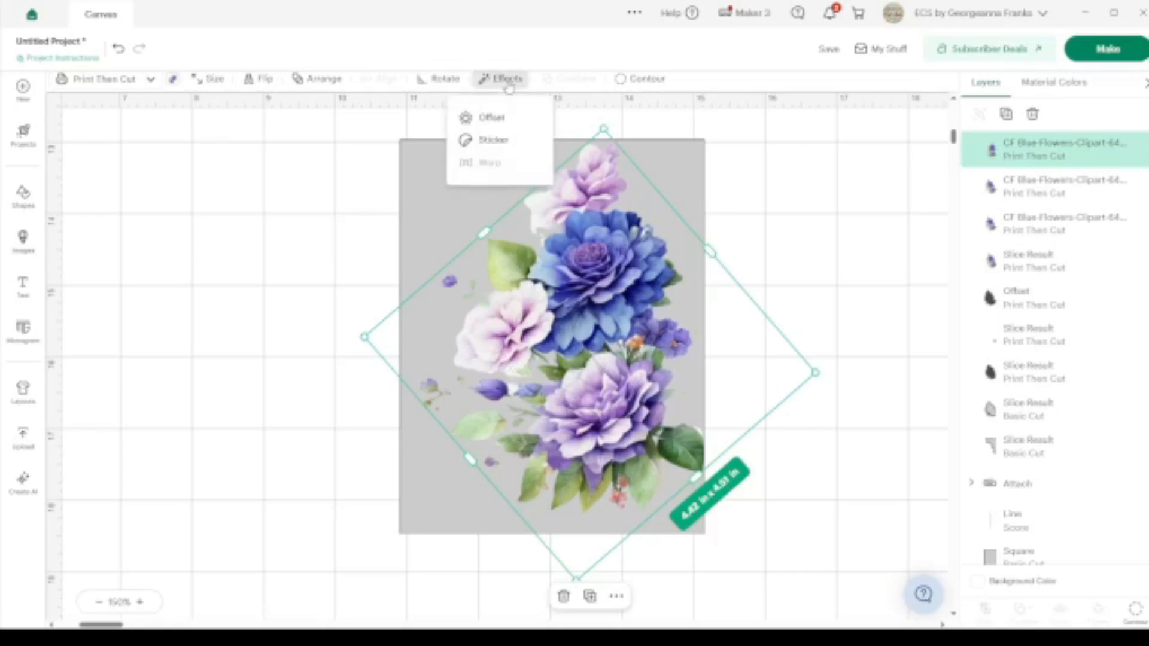
left_click(503, 117)
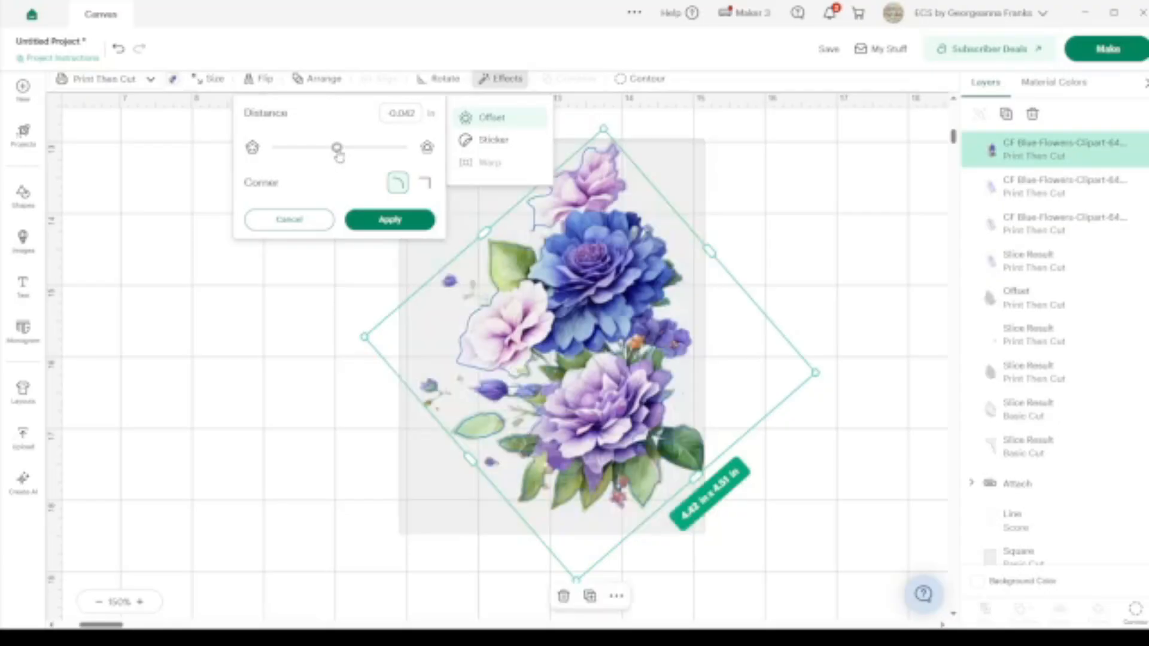
left_click_drag(339, 156, 342, 156)
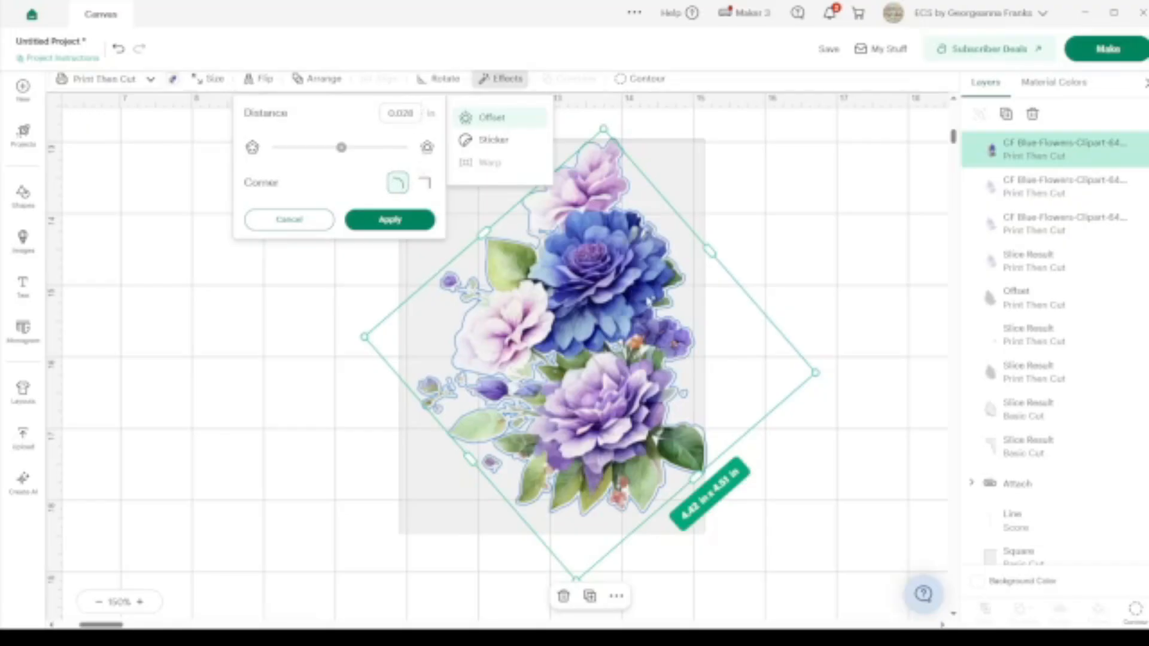
left_click(390, 220)
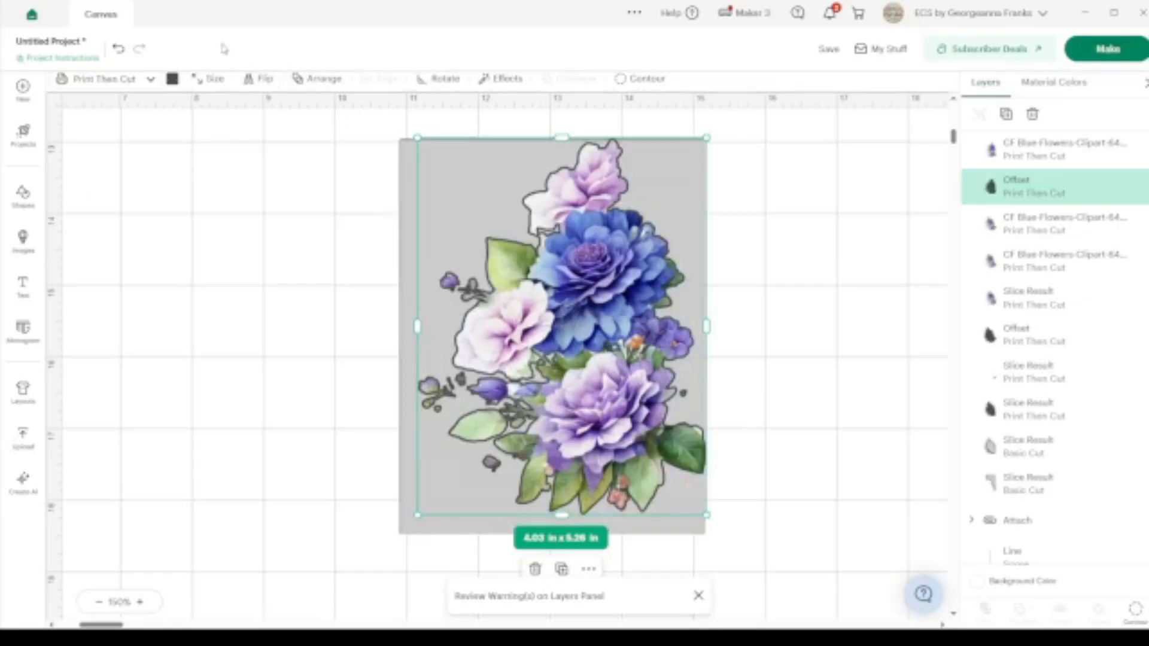
Step: Recolor the new flower offset white and group it with the copied flower clipart
left_click(172, 79)
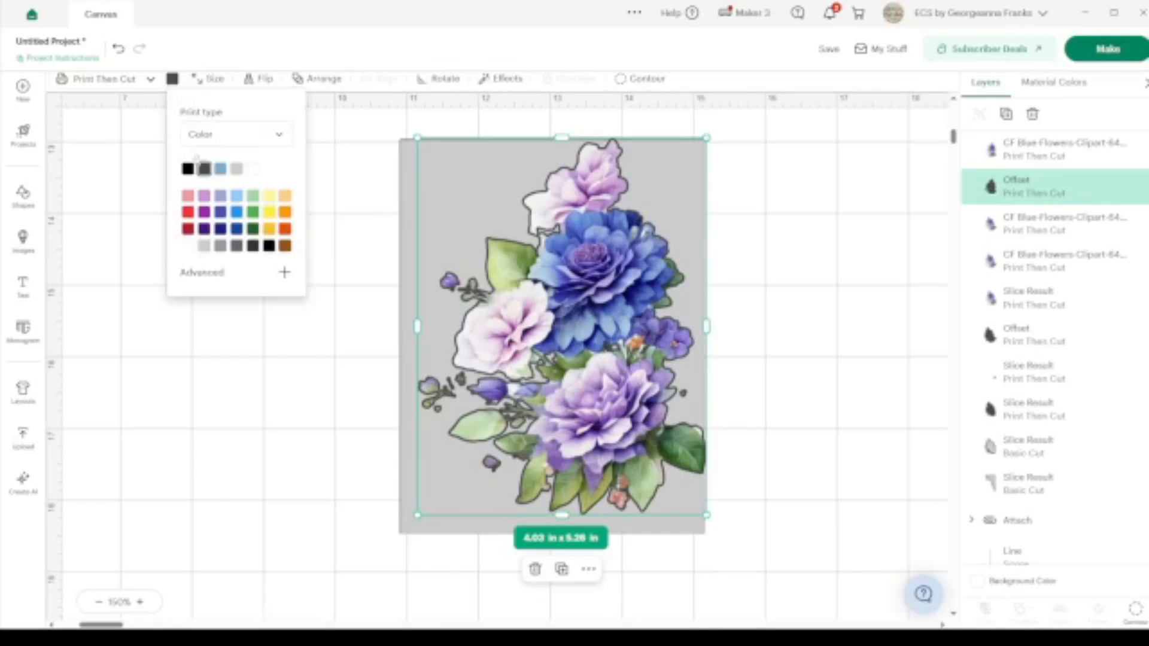
left_click(252, 172)
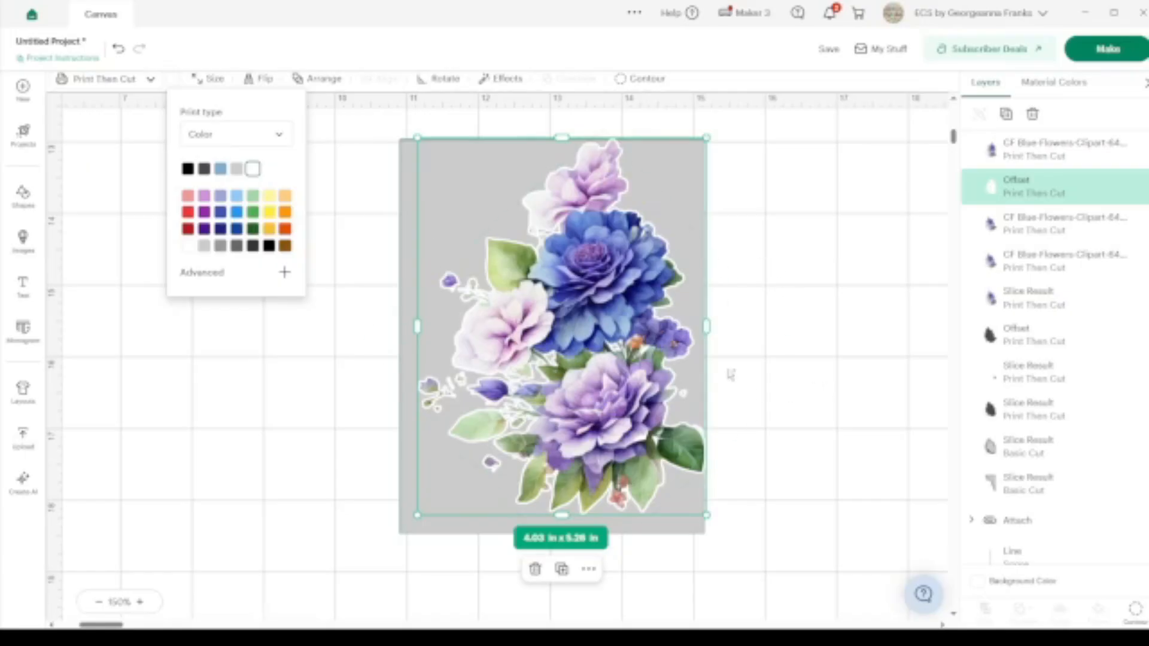
left_click(600, 334)
left_click(1041, 150, "shift")
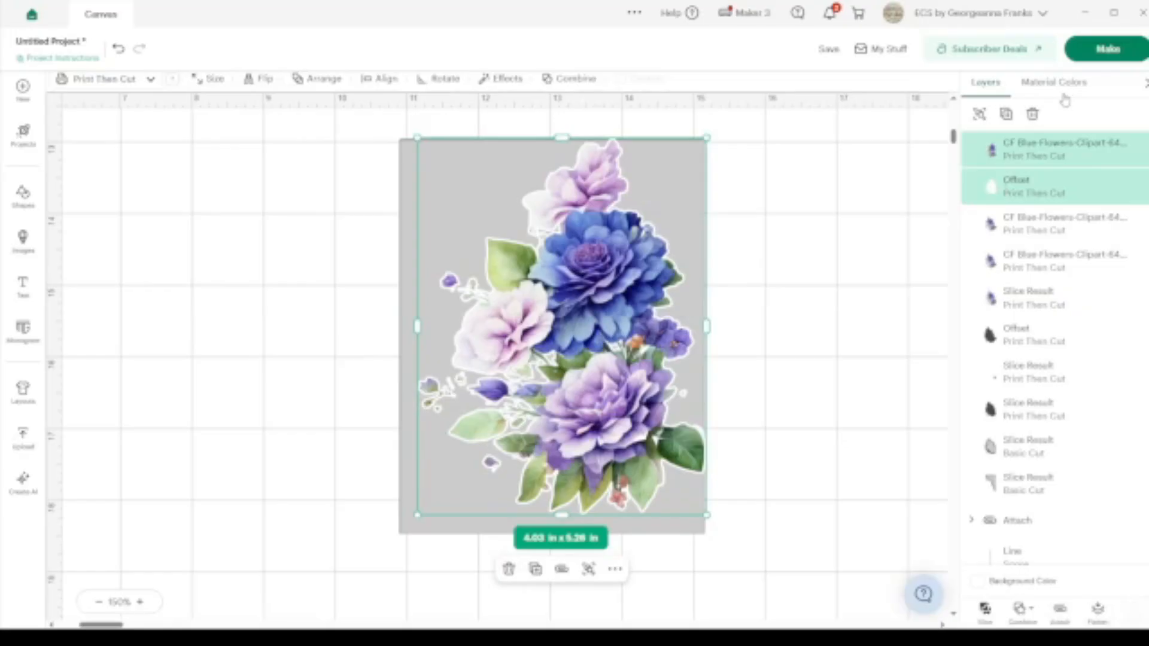
left_click(979, 113)
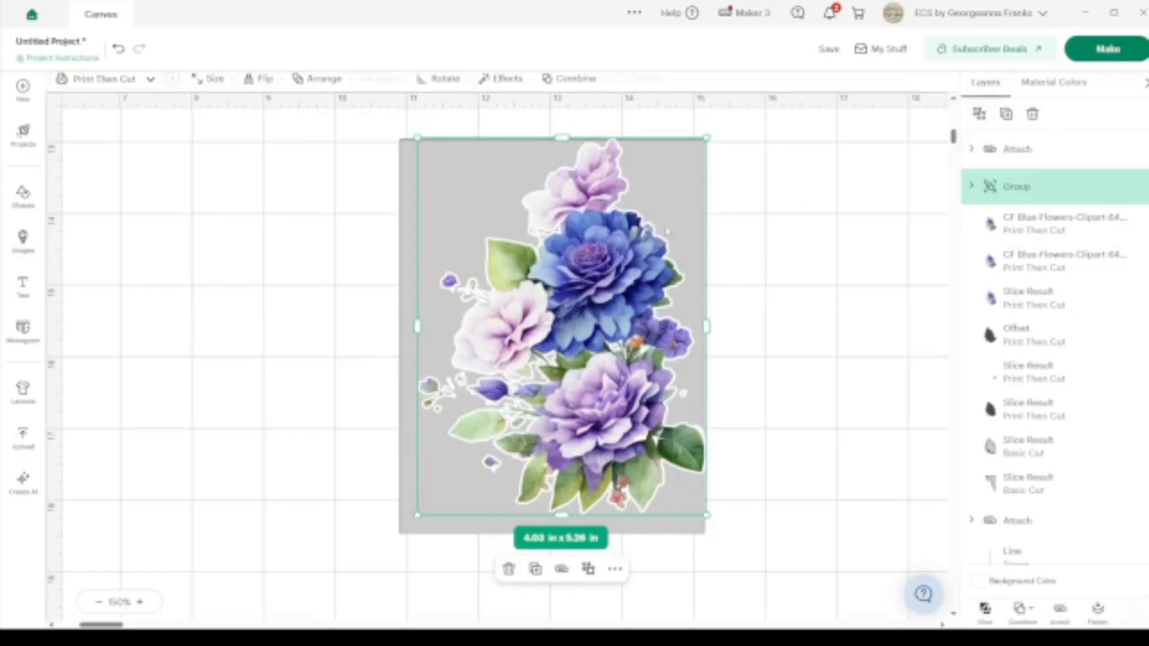
Step: Align the flower-and-offset group and the grey rectangle to each other at the top and right
left_click(453, 193)
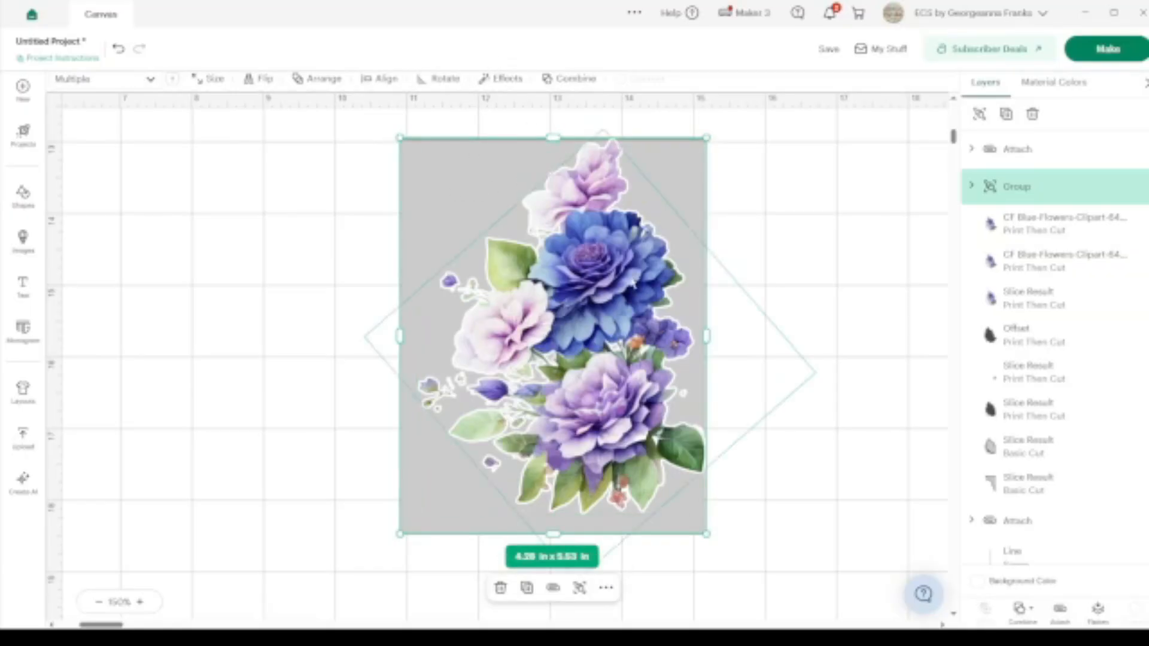
left_click(379, 78)
left_click(344, 144)
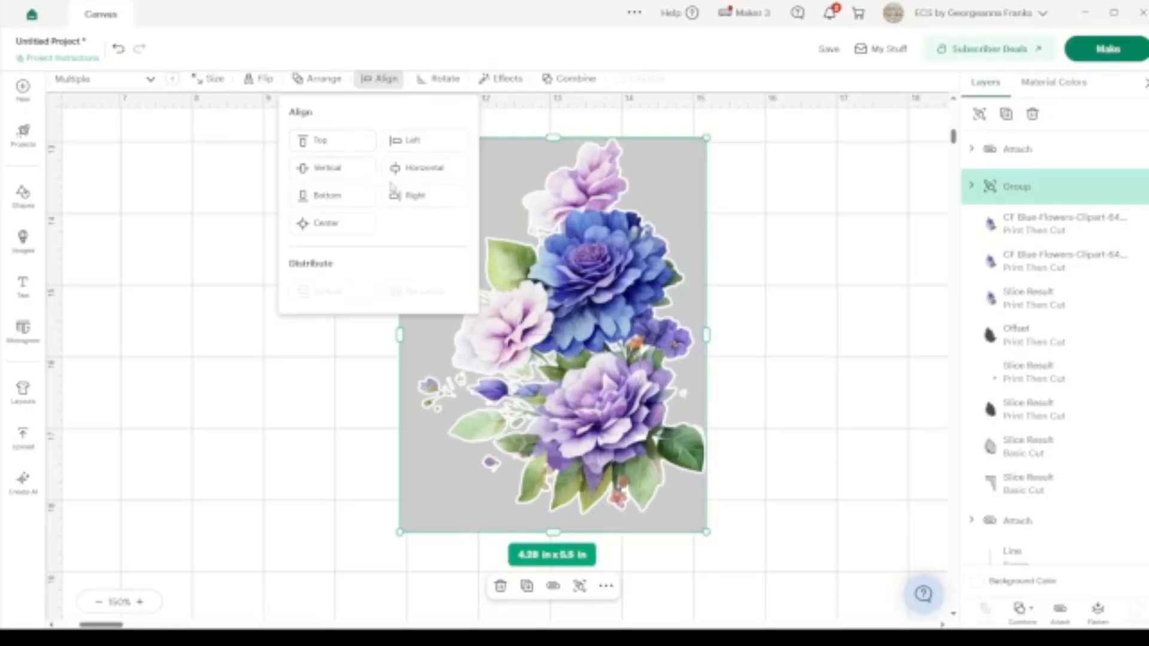
left_click(416, 202)
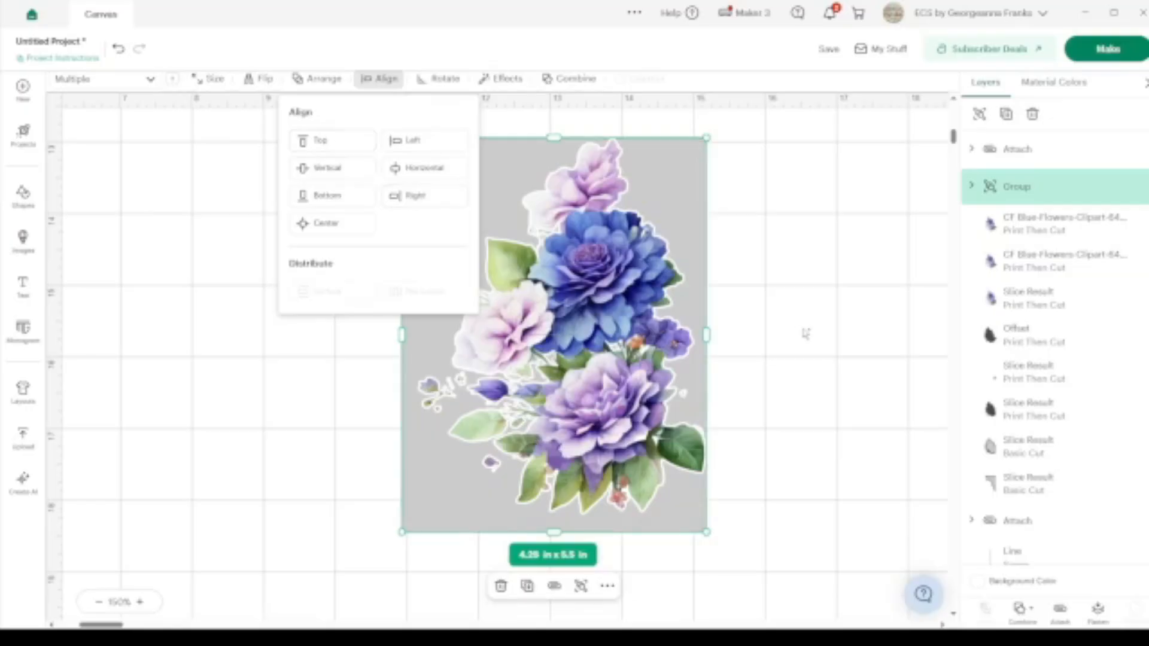
left_click(793, 369)
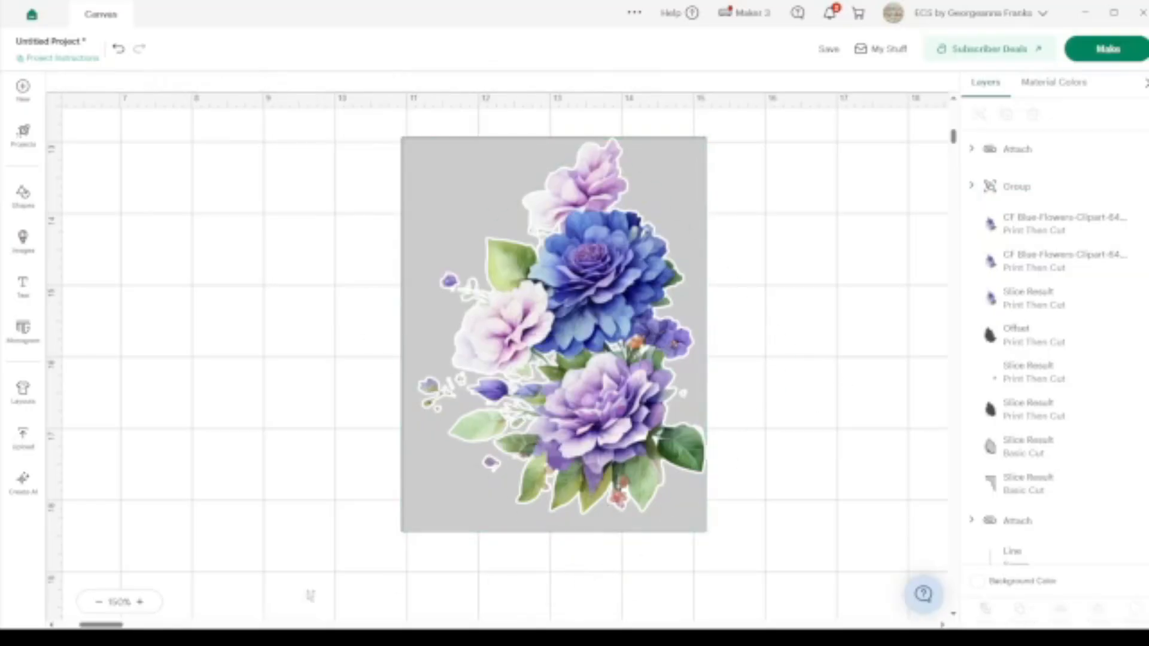
Step: Nudge the flower group slightly right so the dark leaf's offset reaches just past the grey rectangle's right edge
left_click(141, 602)
left_click(141, 603)
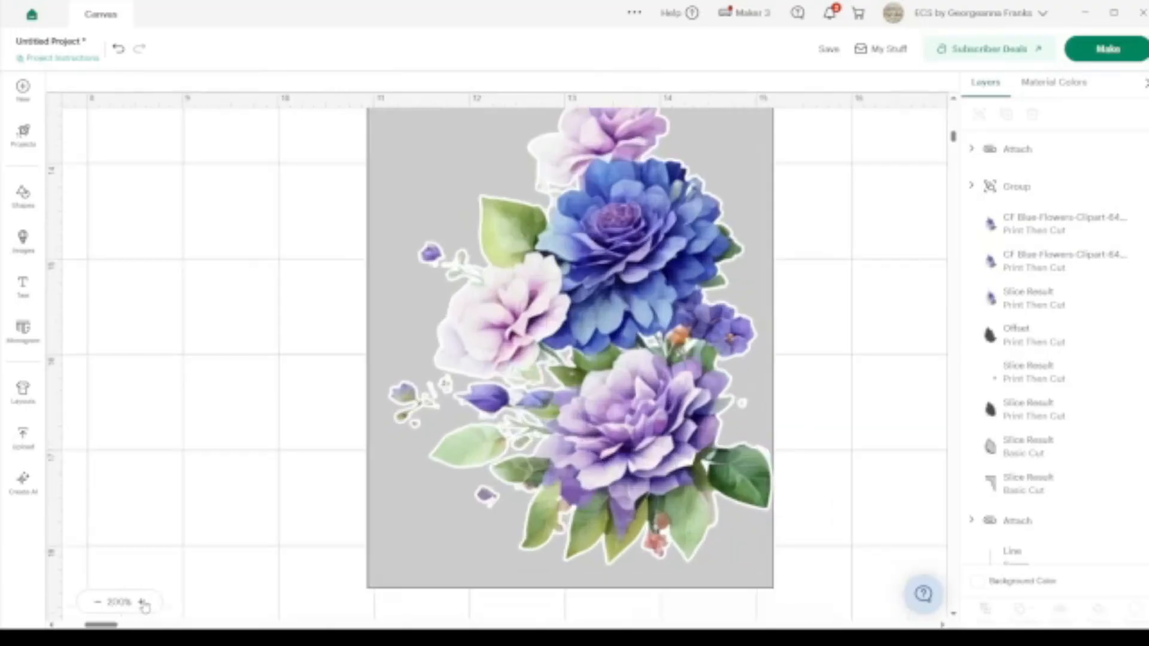
left_click(142, 602)
scroll(834, 410, "right", 2)
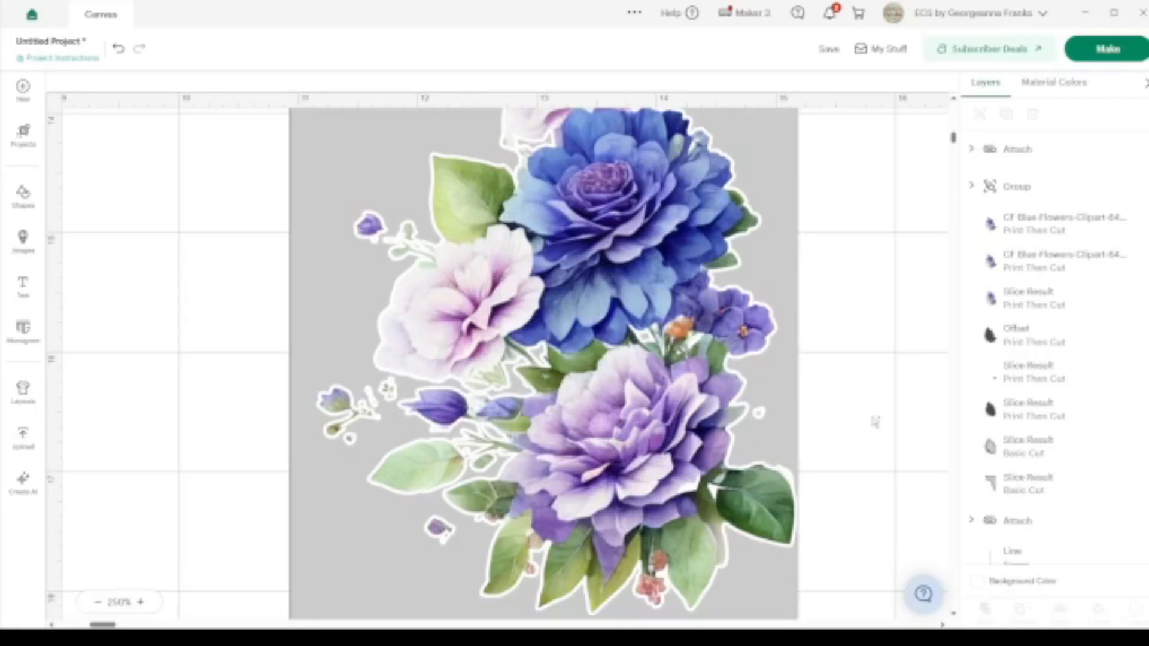
scroll(874, 418, "right", 2)
scroll(874, 419, "down", 1)
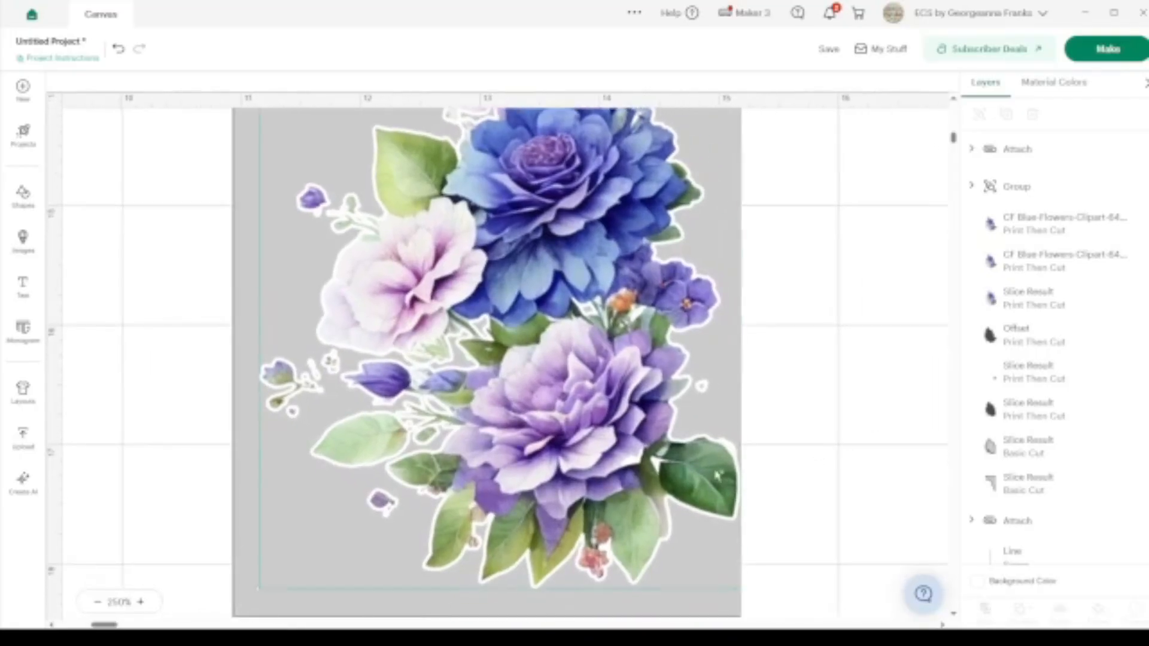
left_click(716, 476)
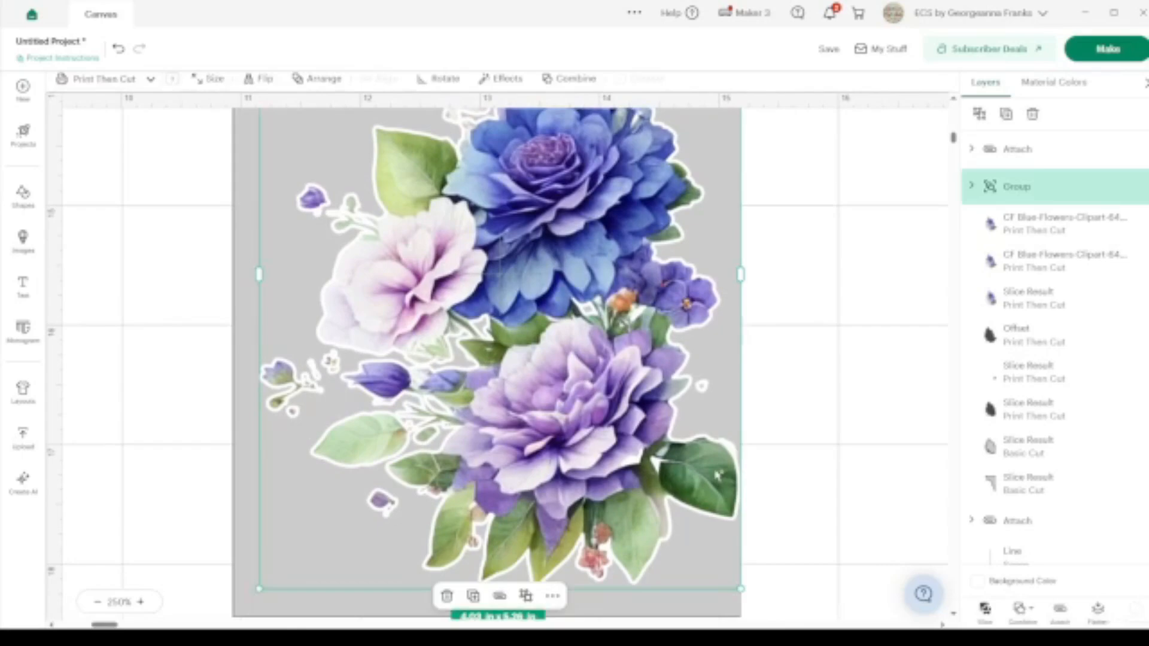
left_click_drag(717, 475, 718, 476)
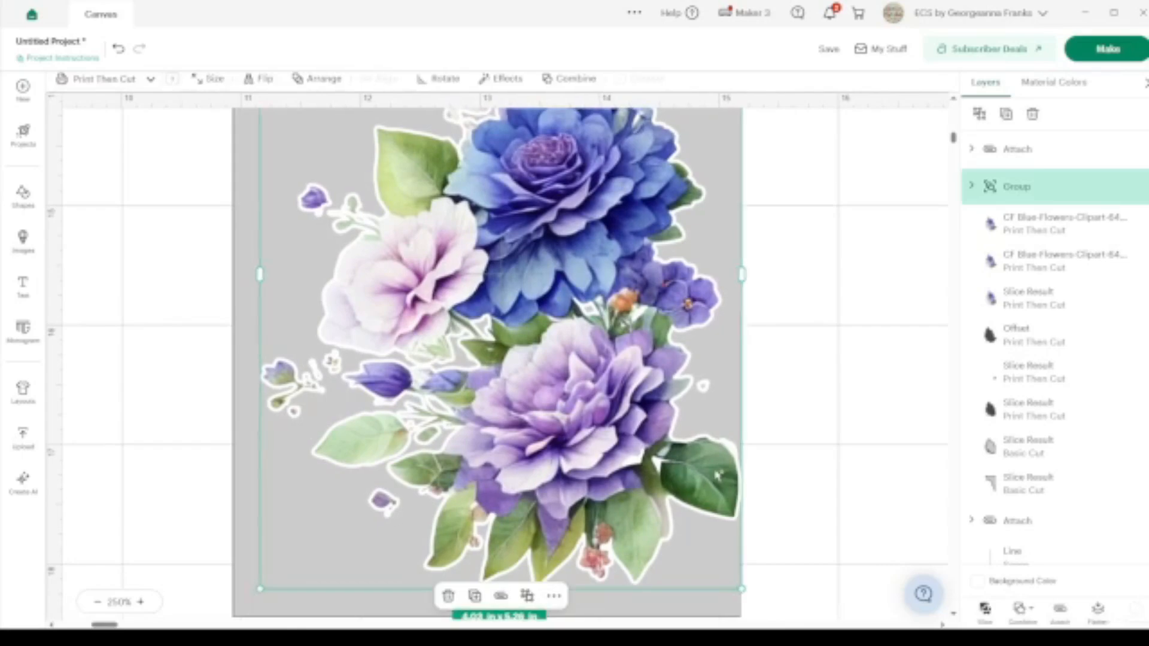
Step: Ungroup the flower clipart from its white offset over the grey rectangle
scroll(717, 476, "up", 5)
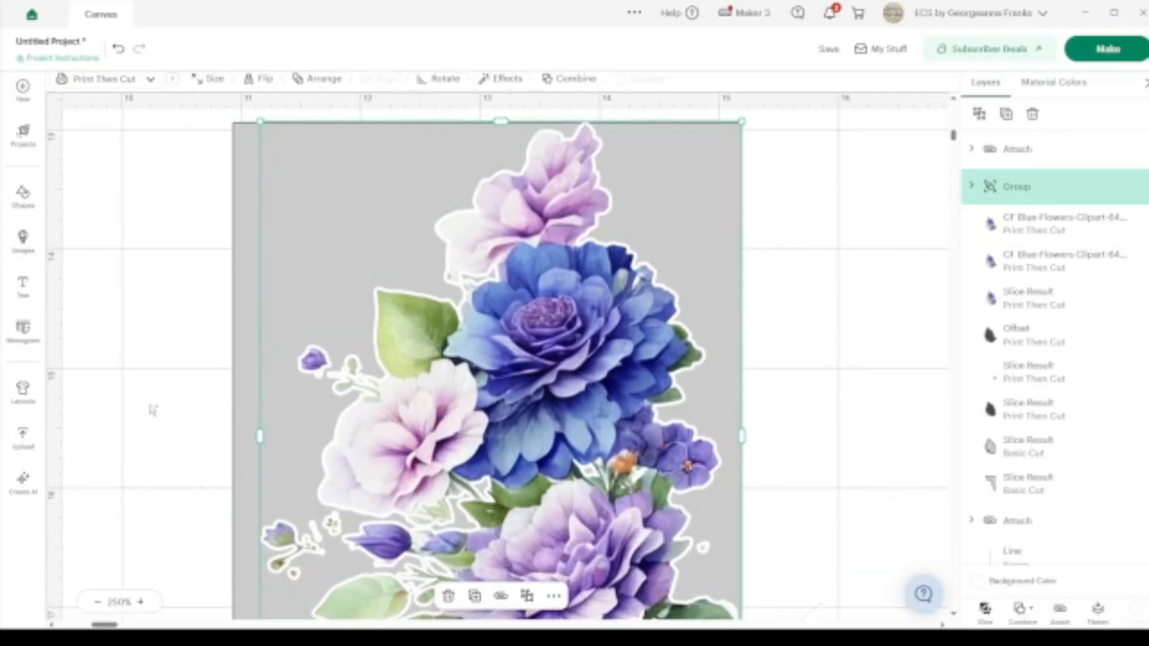
left_click(96, 602)
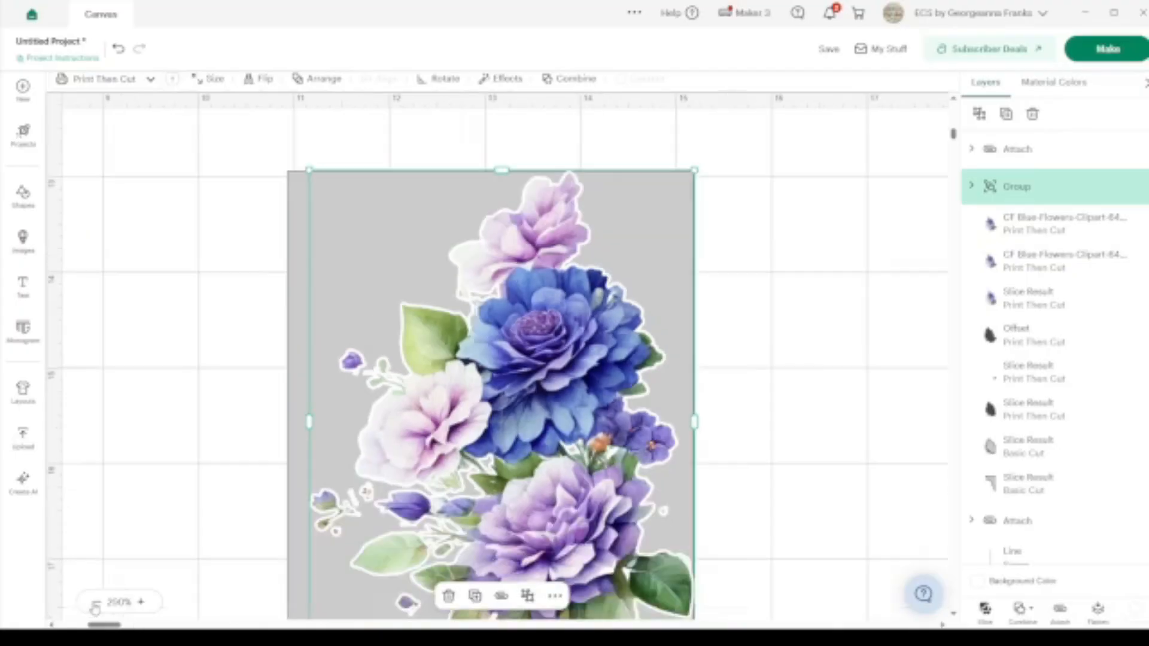
left_click(96, 602)
scroll(593, 544, "down", 1)
scroll(592, 544, "down", 3)
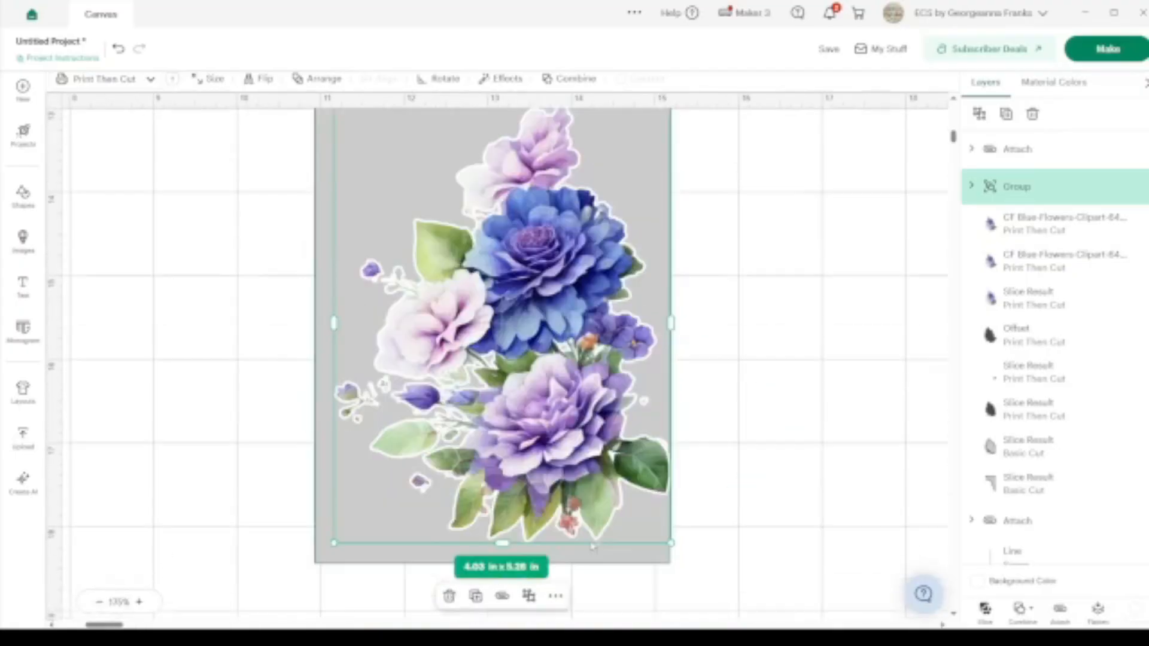
scroll(593, 546, "up", 2)
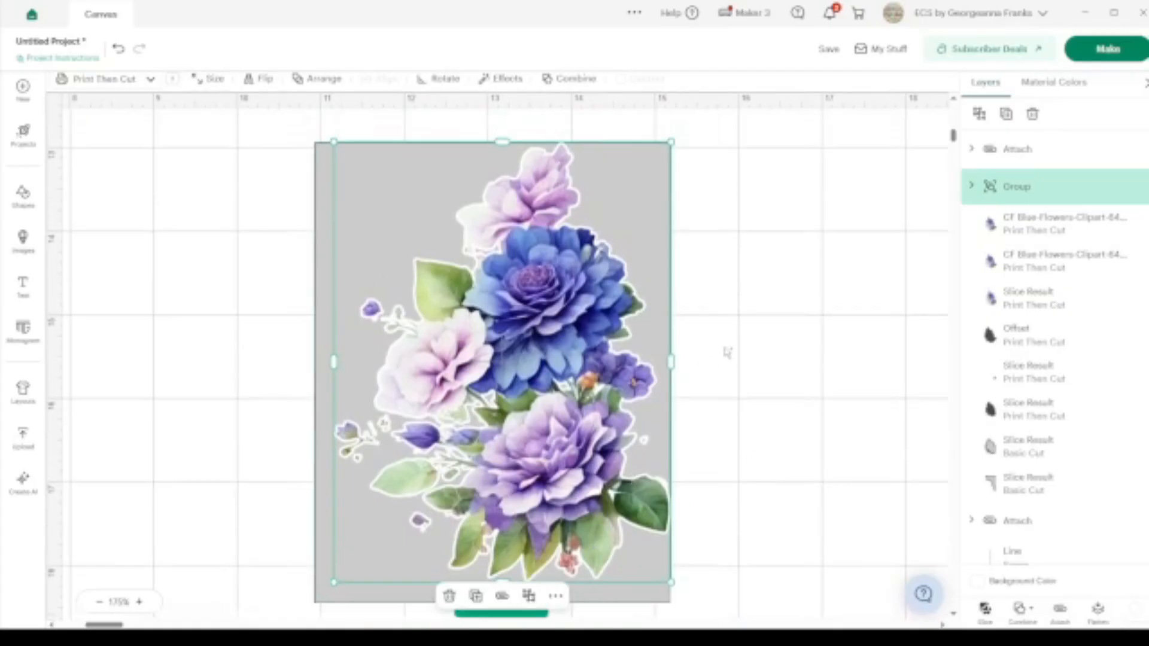
left_click(782, 310)
left_click(551, 315)
left_click(979, 117)
left_click(843, 244)
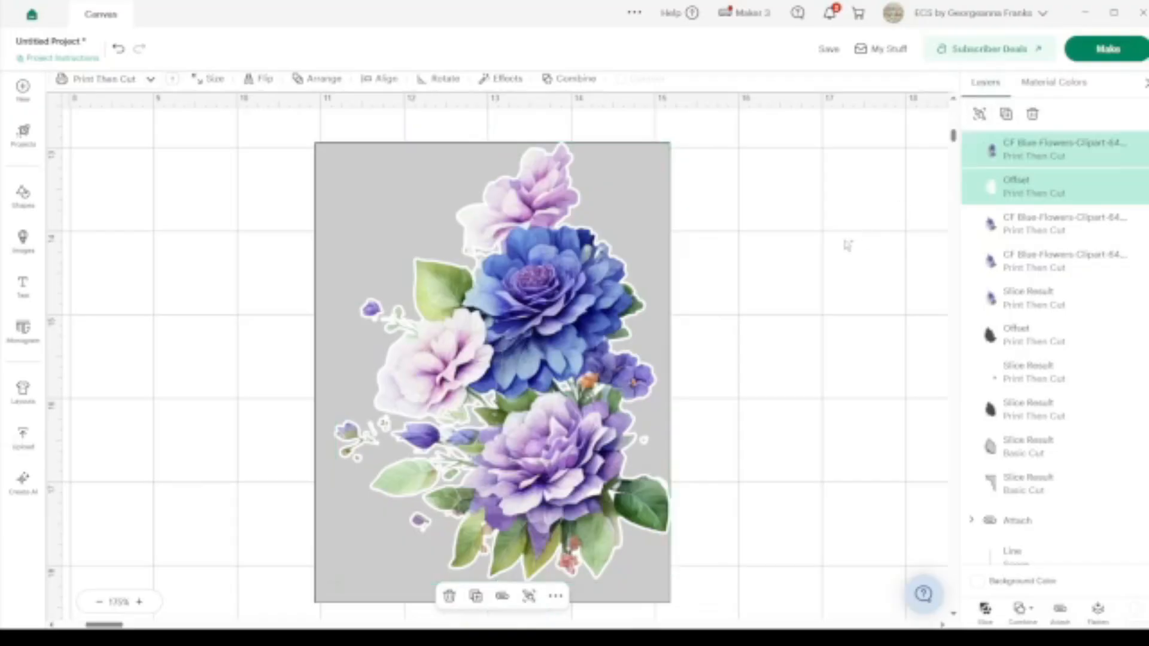
Step: Slice the grey rectangle with the white flower offset
left_click(1024, 190)
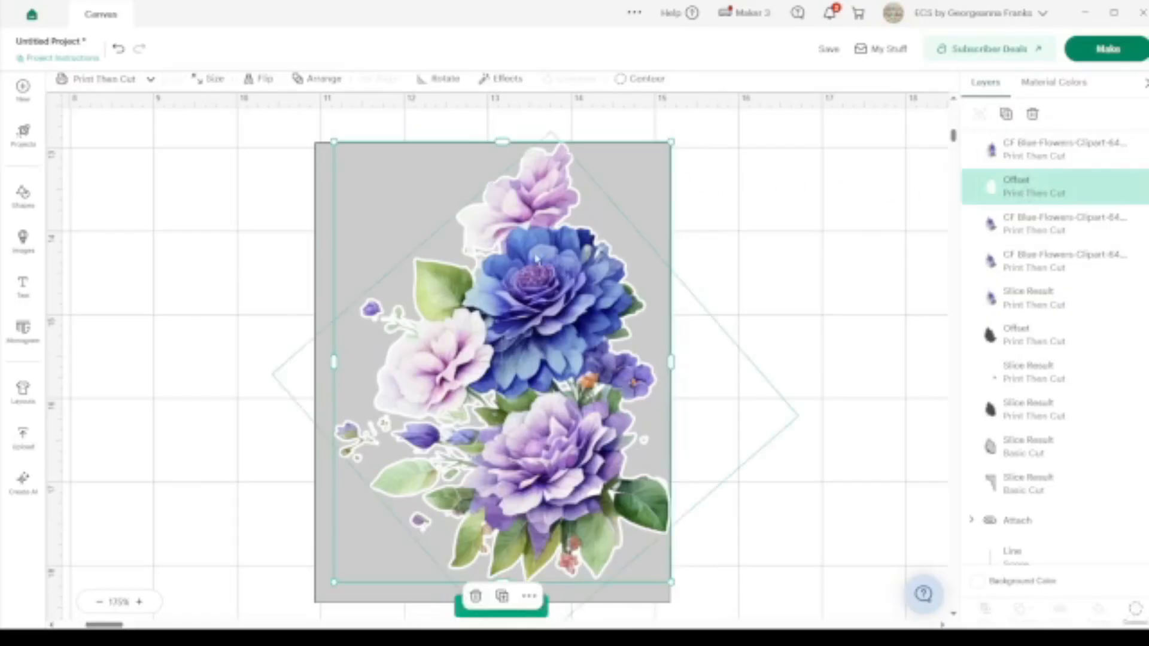
left_click(630, 178, "shift")
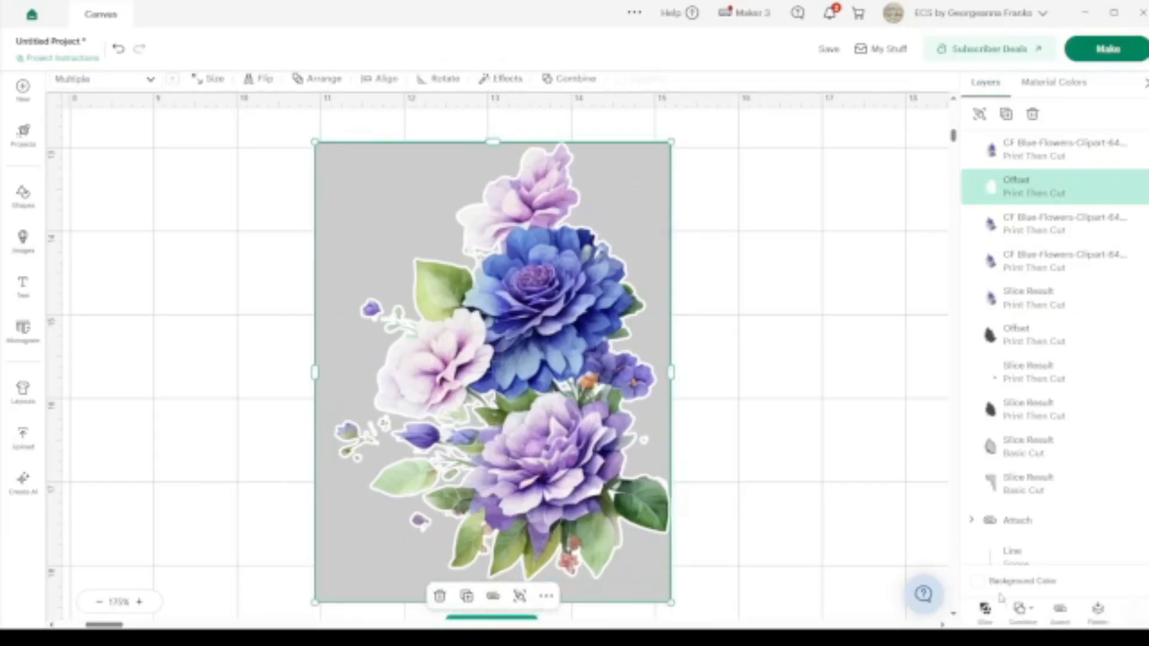
left_click(984, 609)
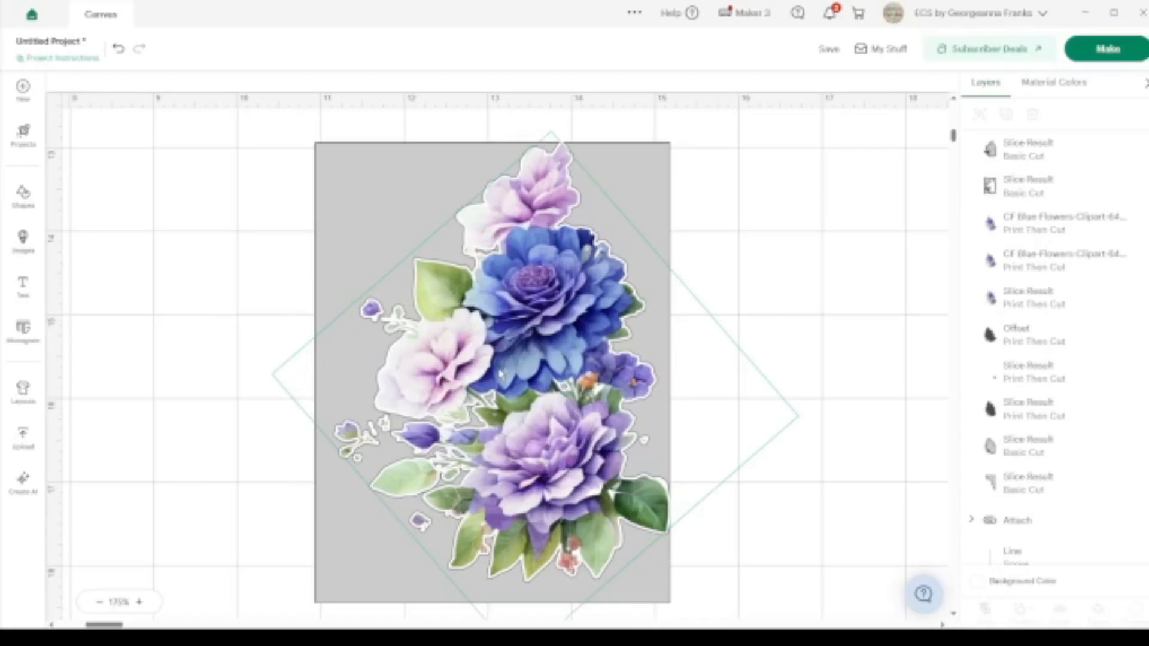
Step: Separate the cut-out grey rectangle from the flowers and group the flower clipart with its white and grey slice results
left_click_drag(672, 187, 825, 186)
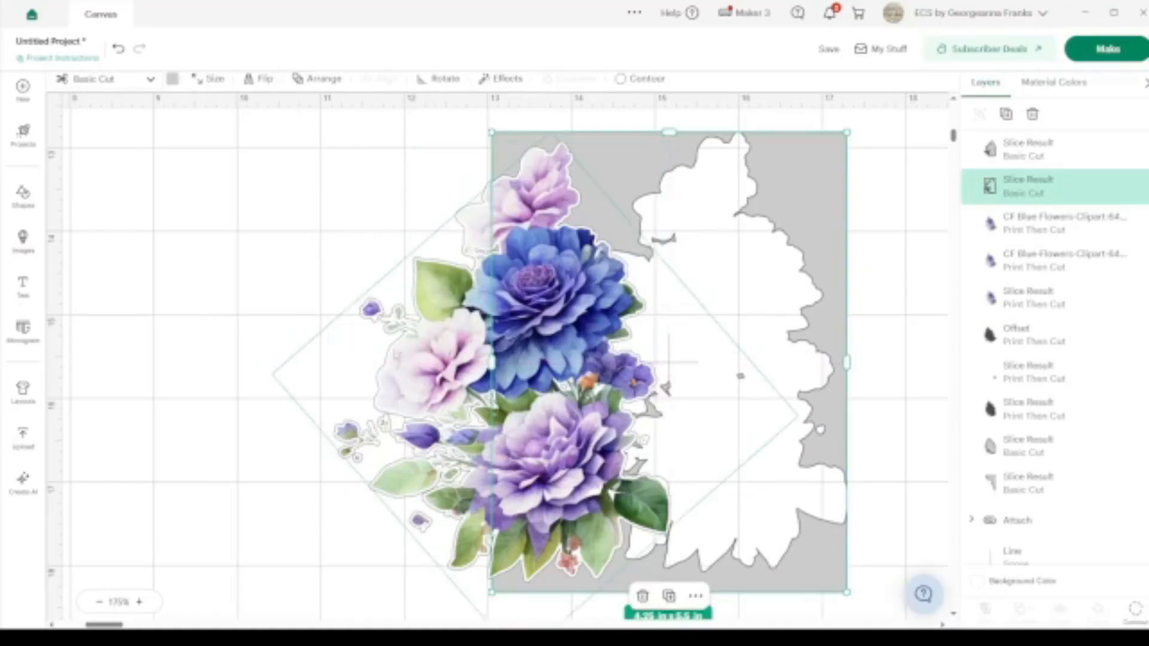
left_click(308, 274)
left_click_drag(297, 266, 185, 333)
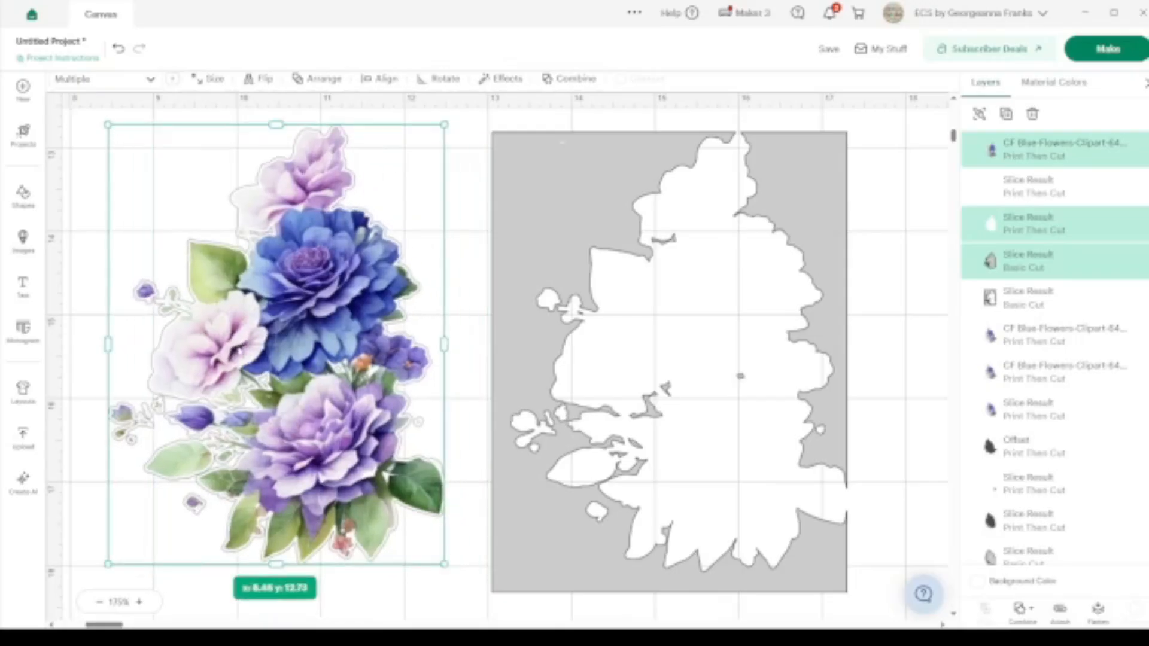
left_click(979, 113)
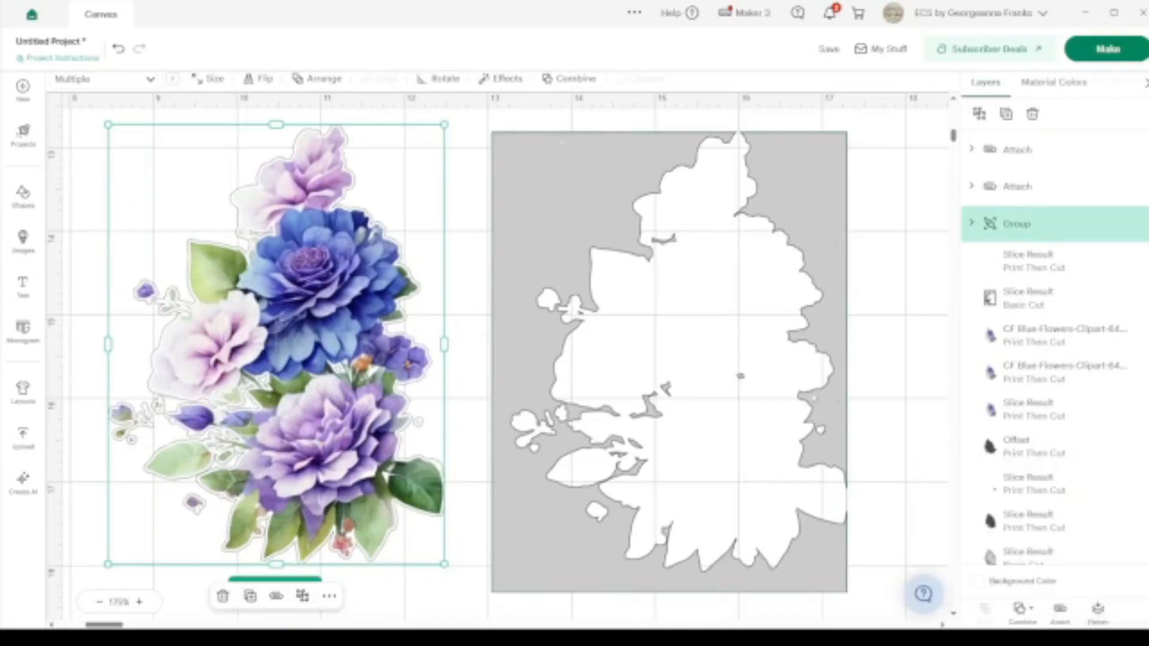
Step: Contour the cut-out grey rectangle so only the solid piece along its right edge beside the flower silhouette remains
left_click(840, 398)
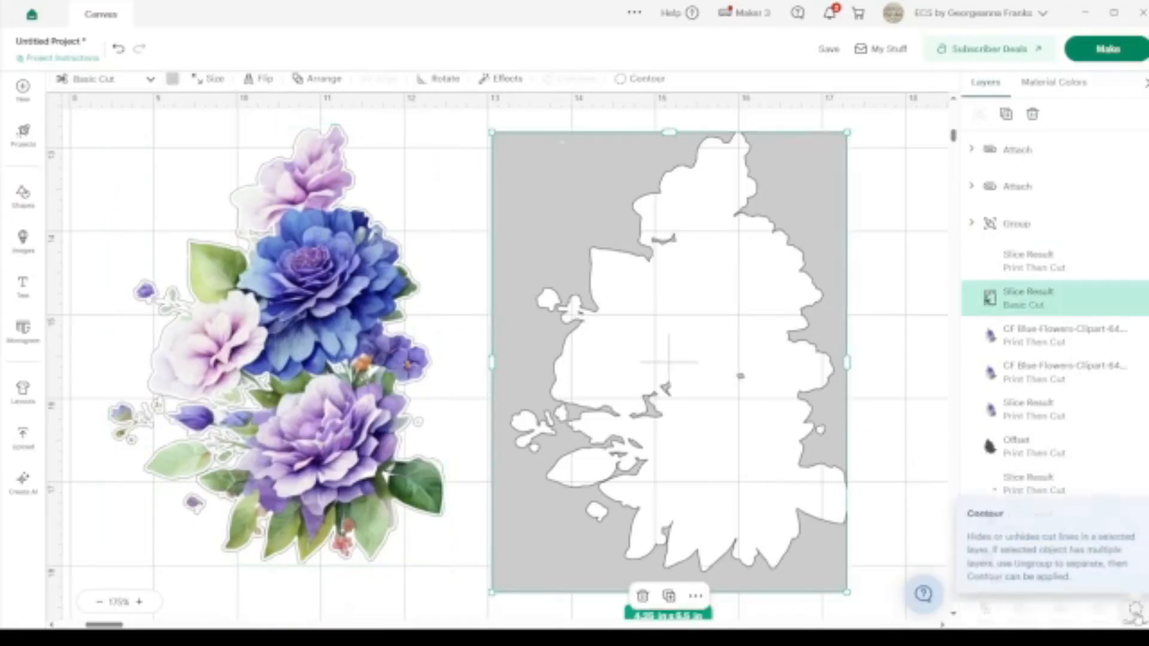
left_click(1135, 609)
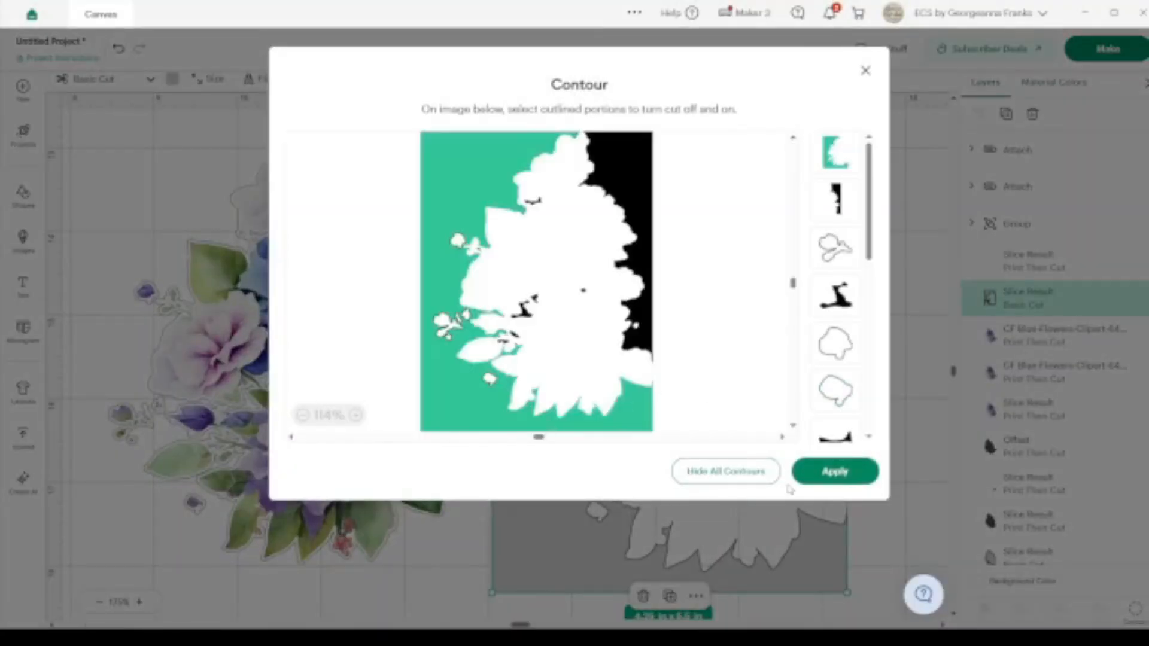
left_click(735, 475)
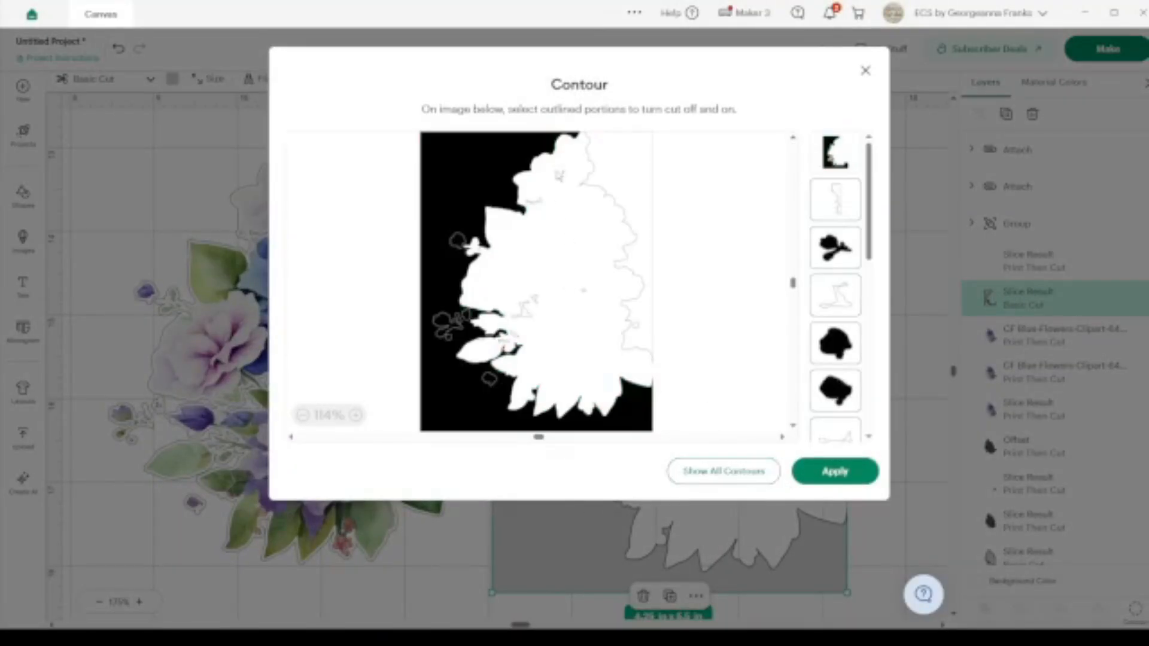
left_click(632, 161)
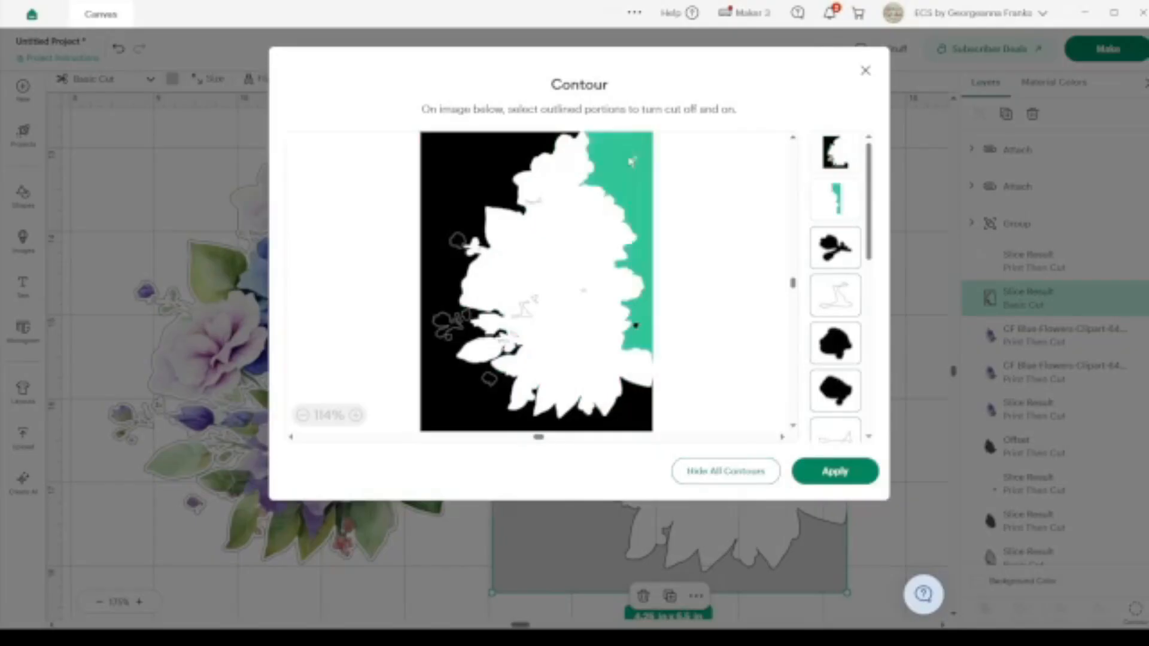
left_click(481, 180)
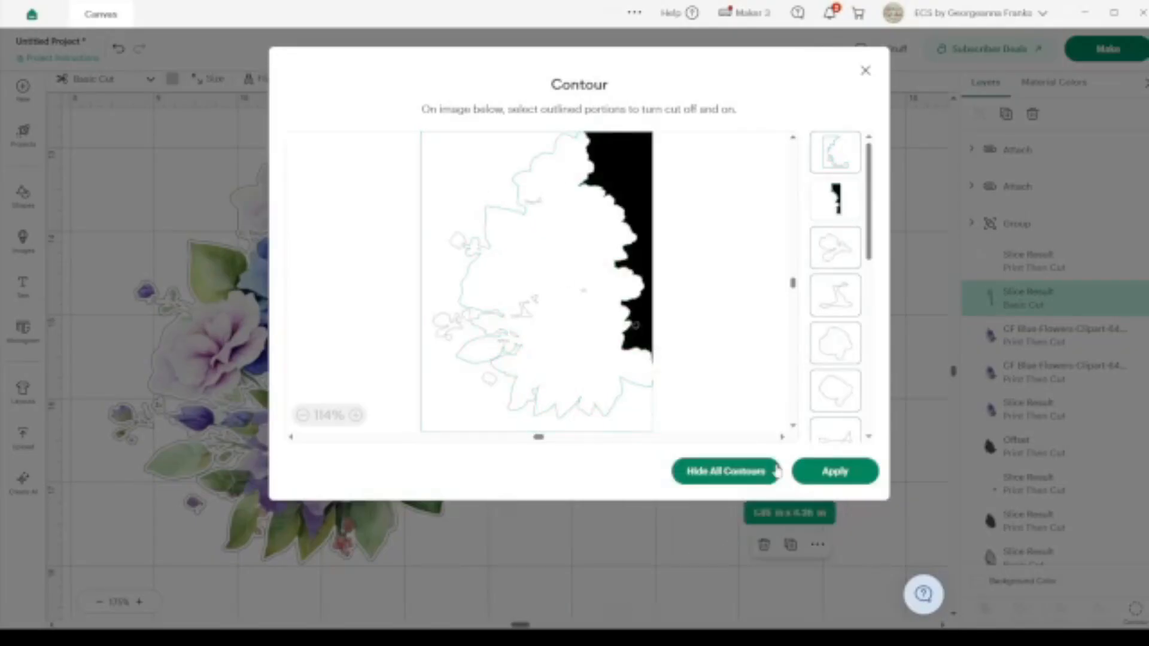
left_click(861, 474)
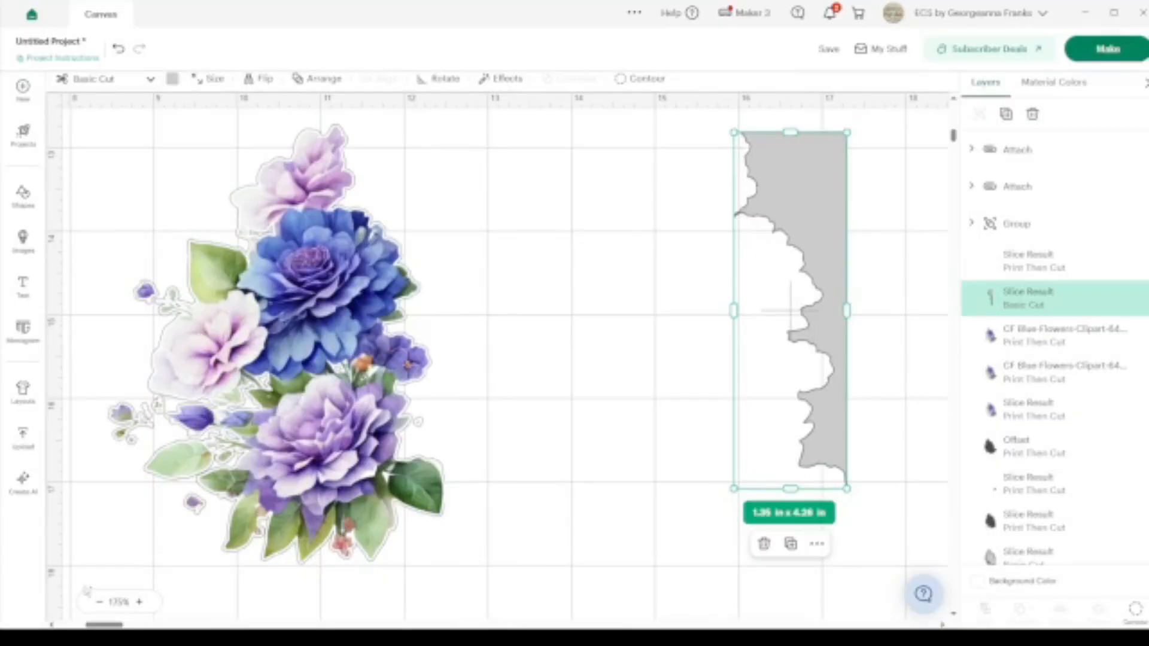
Step: Duplicate the plain 4.25 × 5.5 in grey rectangle and place the copy near the flower-edge piece
left_click(97, 608)
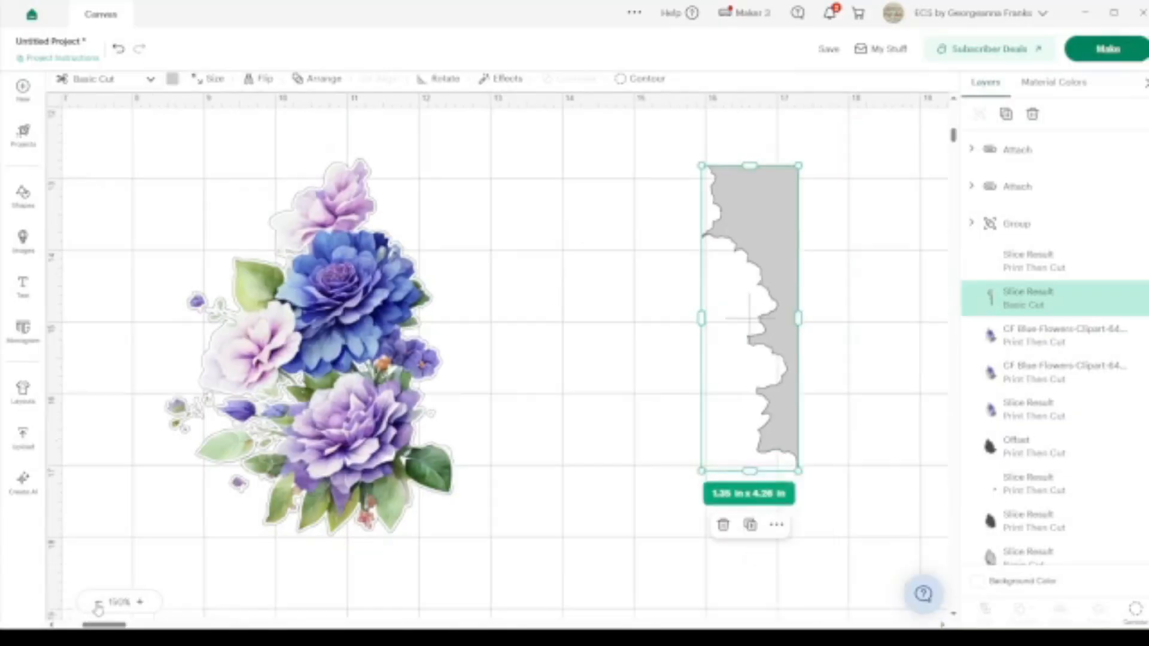
left_click(97, 607)
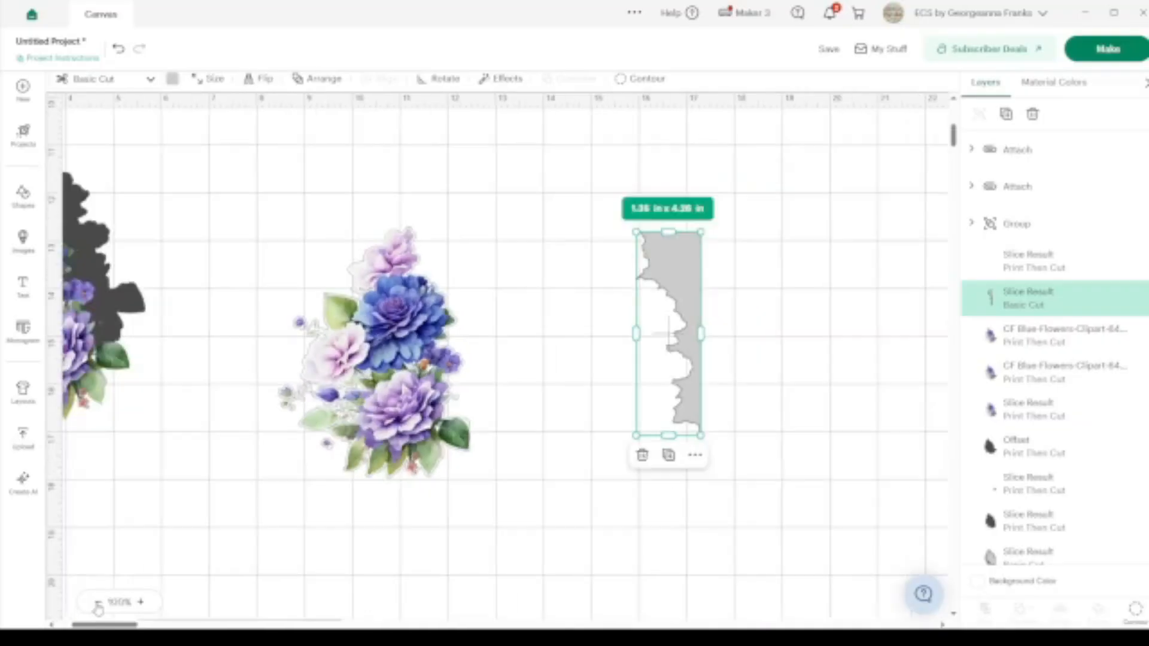
scroll(275, 452, "left", 3)
scroll(275, 452, "up", 8)
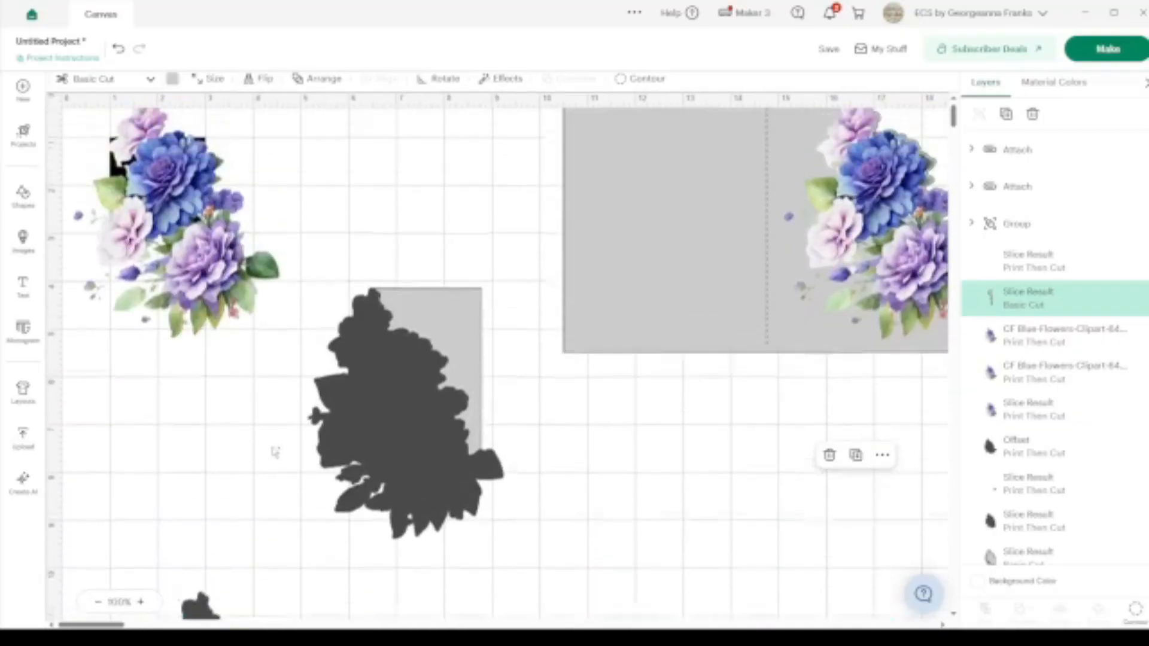
scroll(546, 547, "down", 5)
scroll(546, 548, "right", 5)
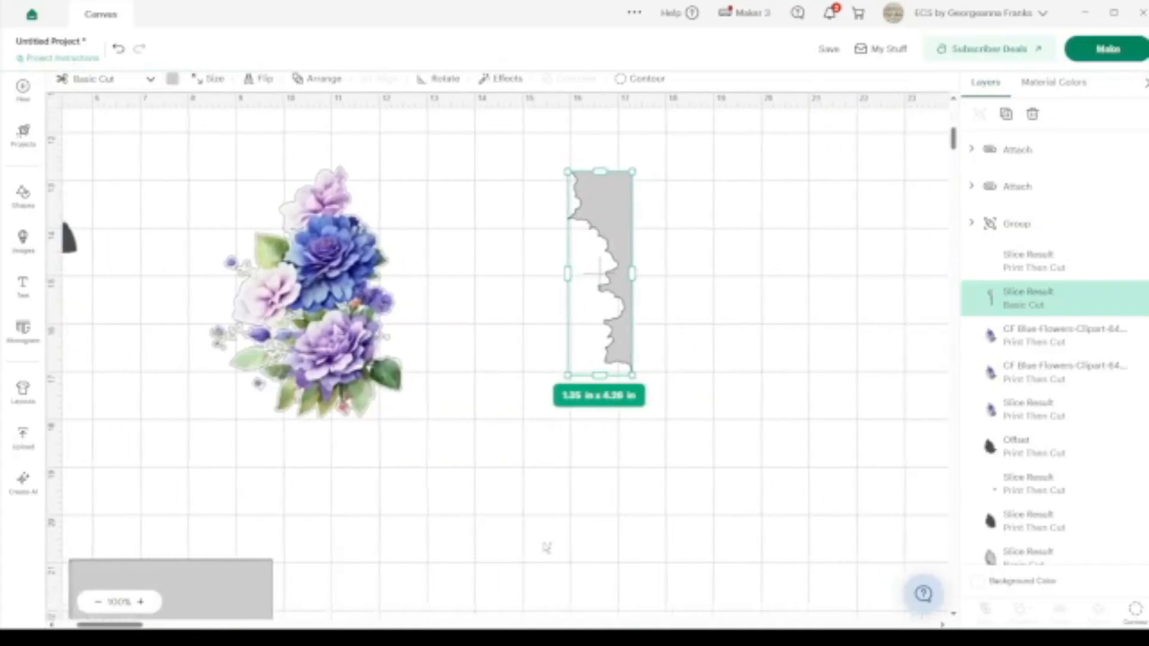
left_click(201, 571)
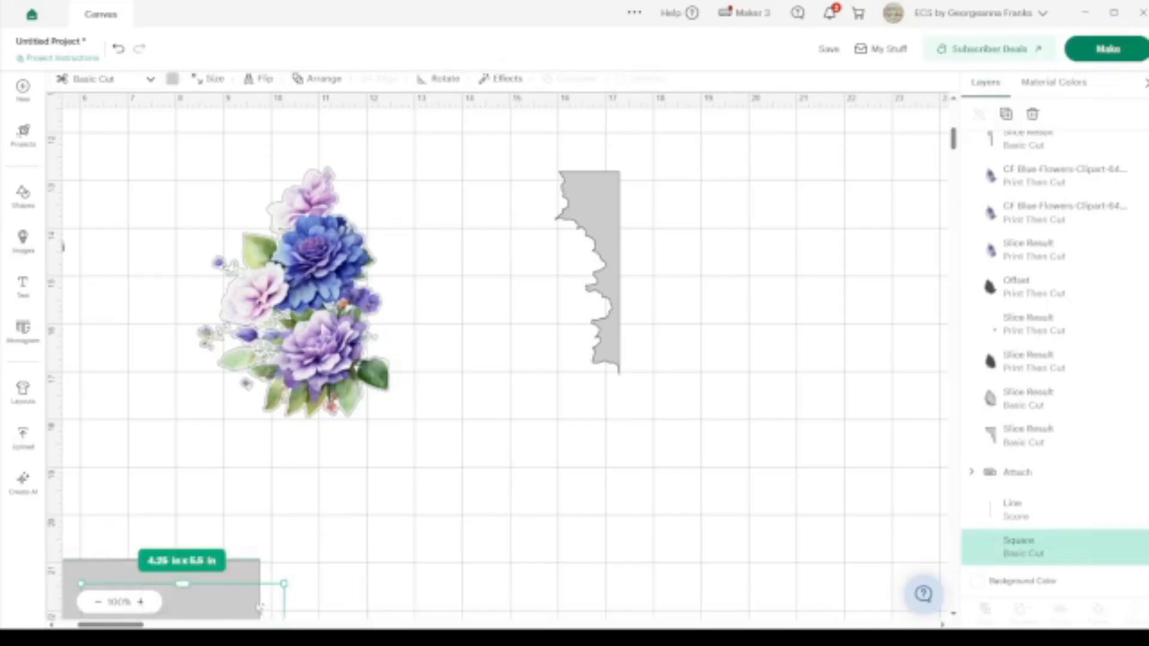
left_click_drag(256, 606, 675, 319)
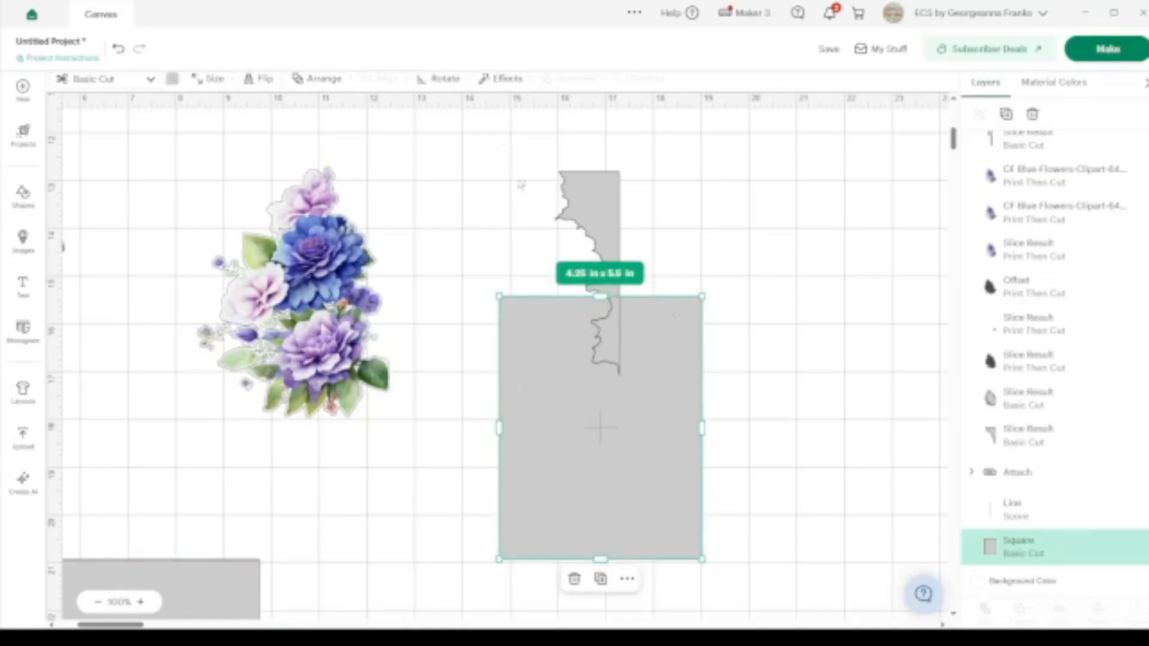
Step: Unlock the copied rectangle's proportions and set its width to 8.5 in
left_click(211, 82)
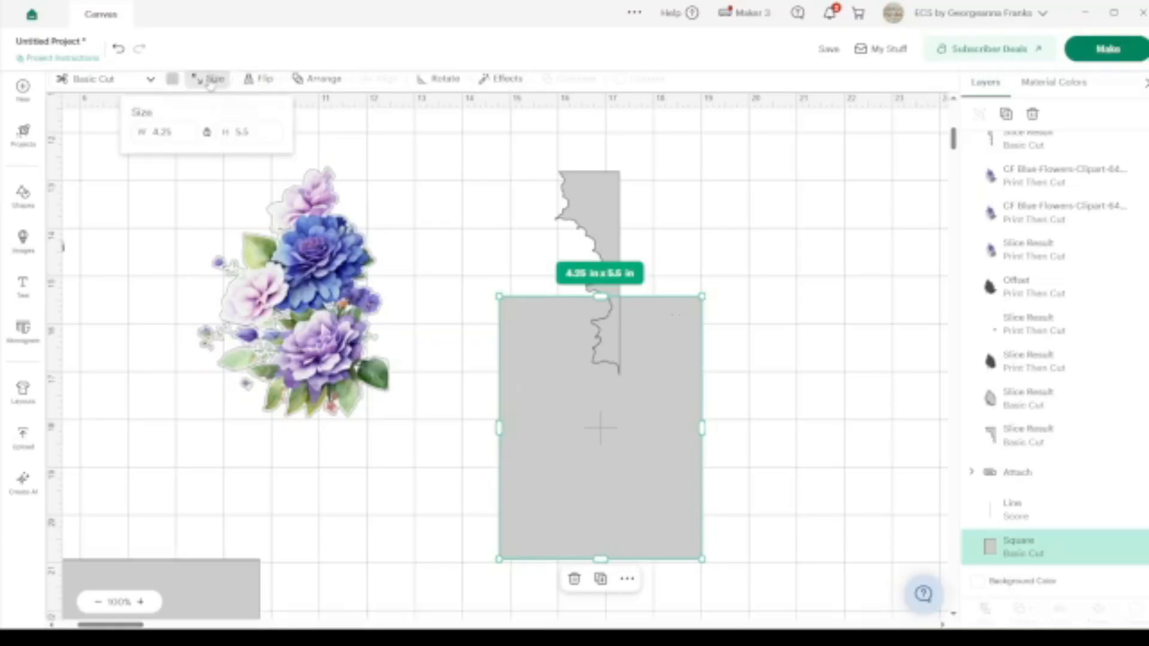
left_click(207, 133)
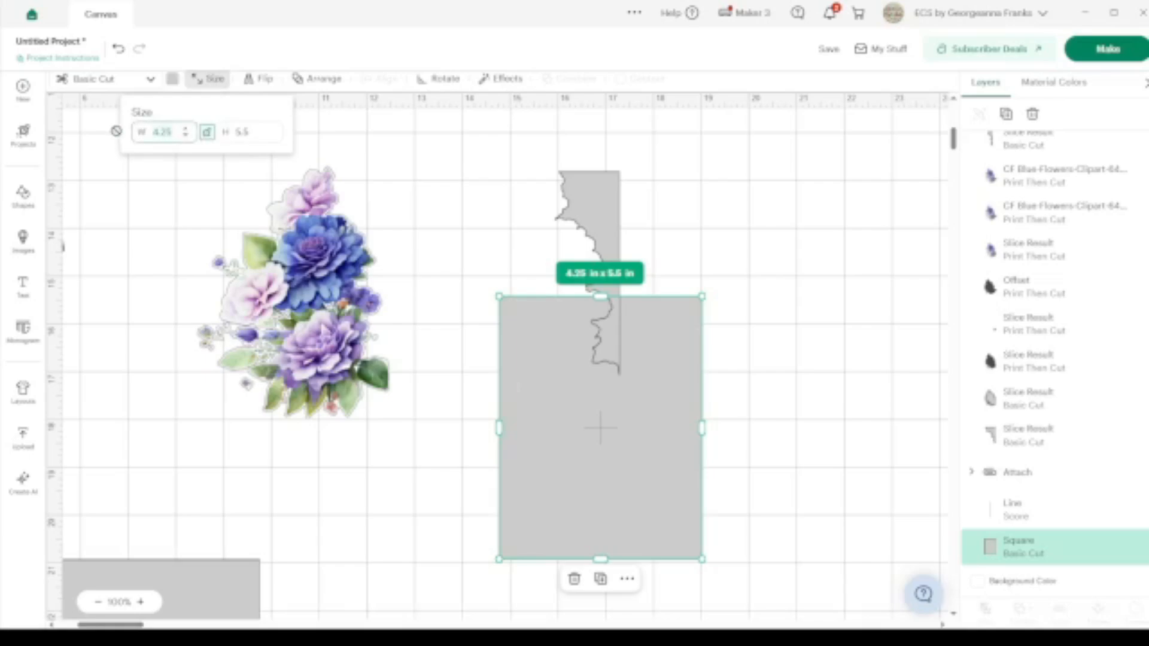
type("8.5")
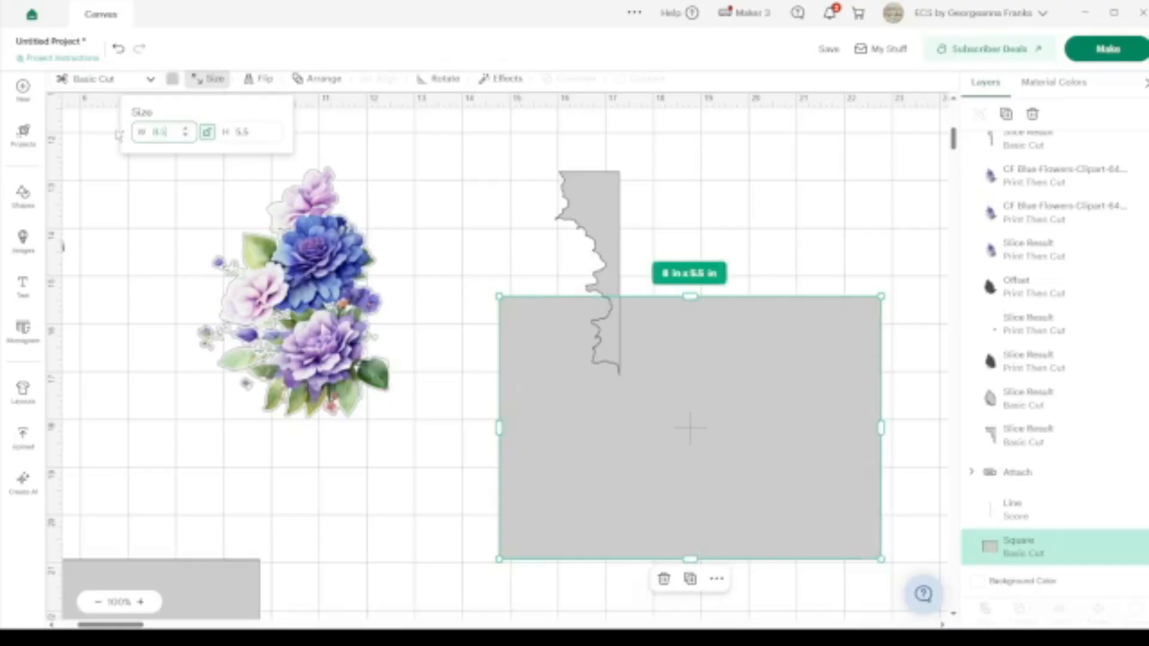
key("Return")
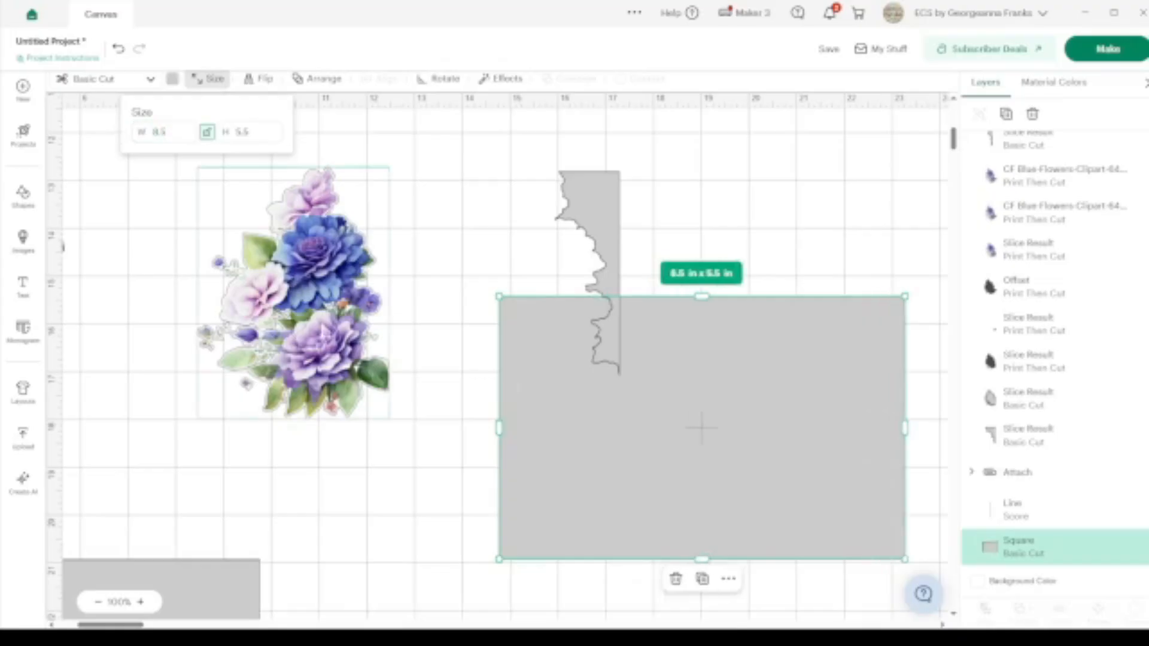
Step: Place the flower-edge piece on the wide rectangle's upper right corner and align both at the top and right
left_click_drag(598, 184, 884, 310)
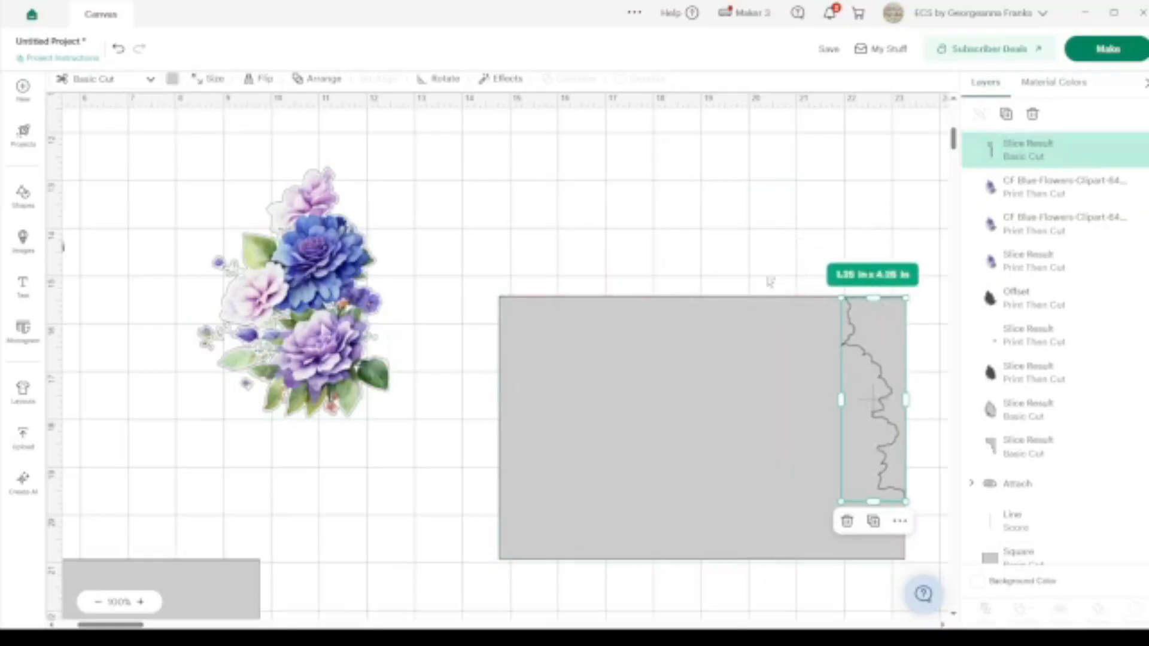
scroll(770, 282, "right", 5)
scroll(768, 282, "down", 2)
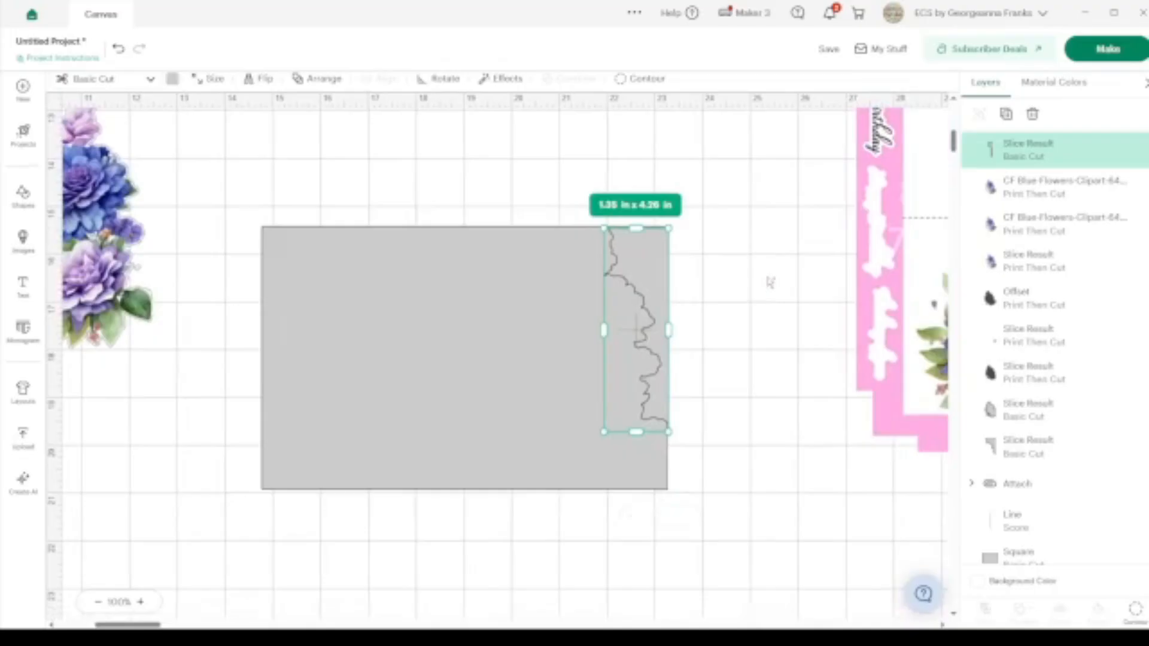
left_click(140, 603)
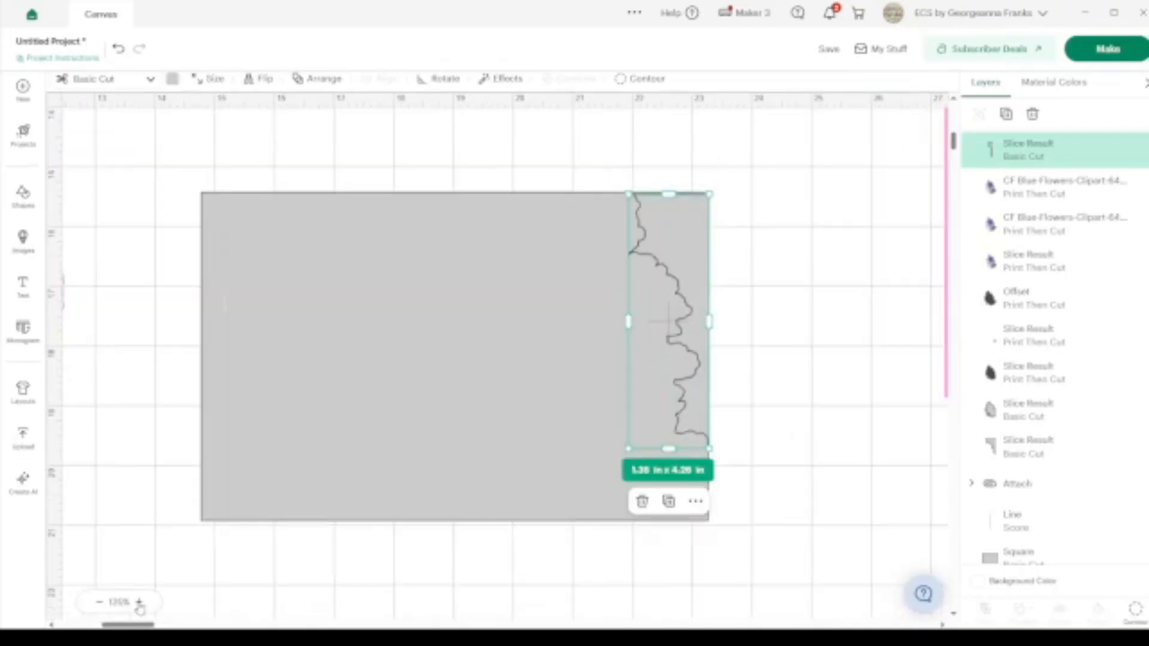
left_click(140, 603)
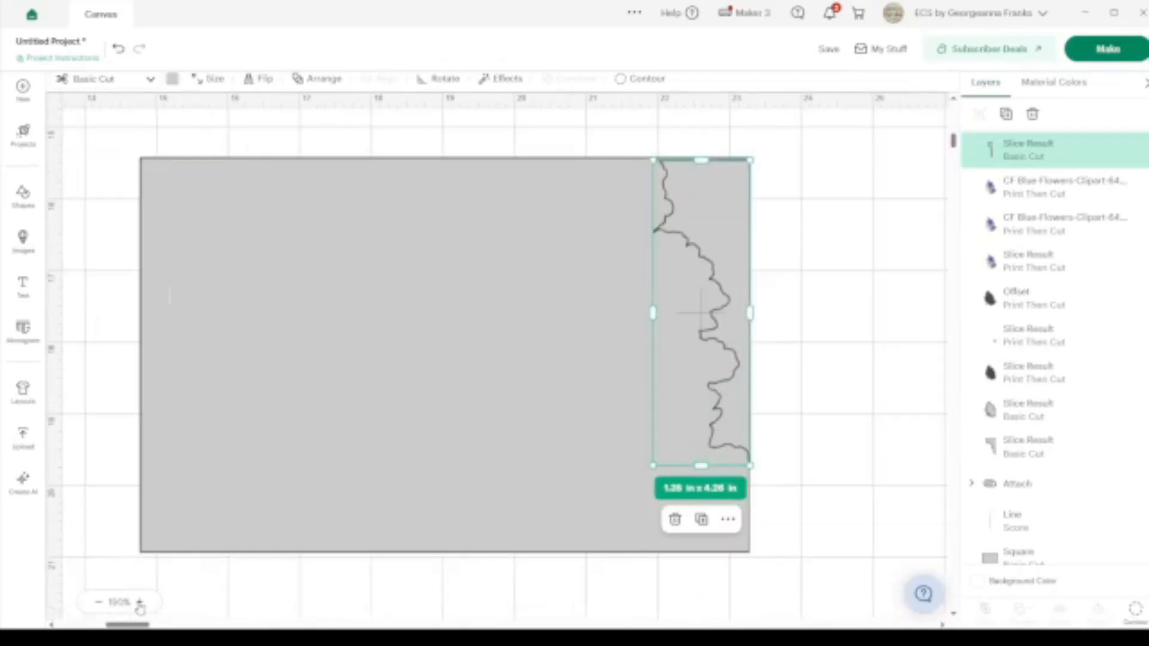
left_click(545, 287, "shift")
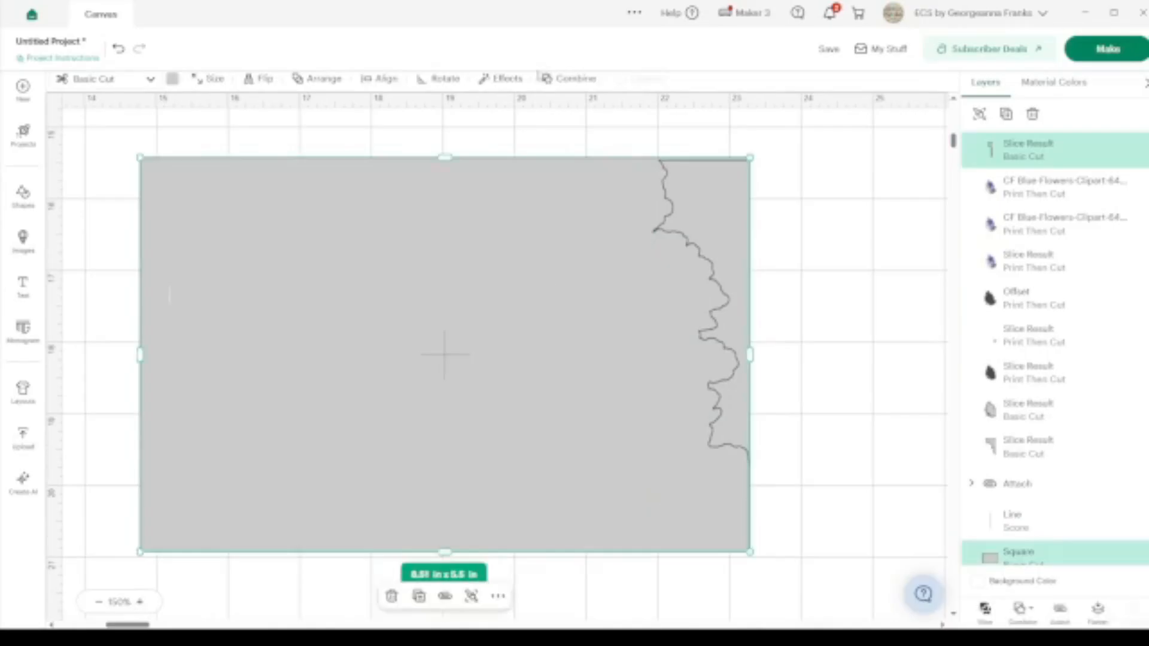
left_click(380, 80)
left_click(341, 146)
left_click(420, 200)
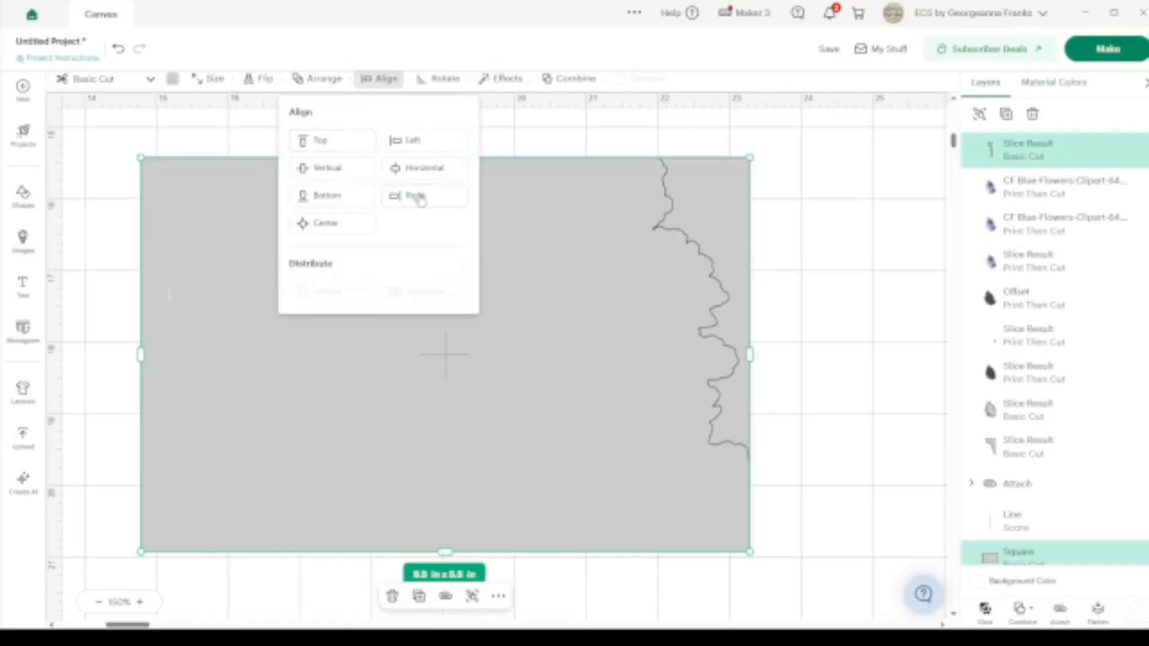
Step: Slice the flower-edge piece out of the 8.5 × 5.5 in rectangle and select the sliced piece
left_click(984, 609)
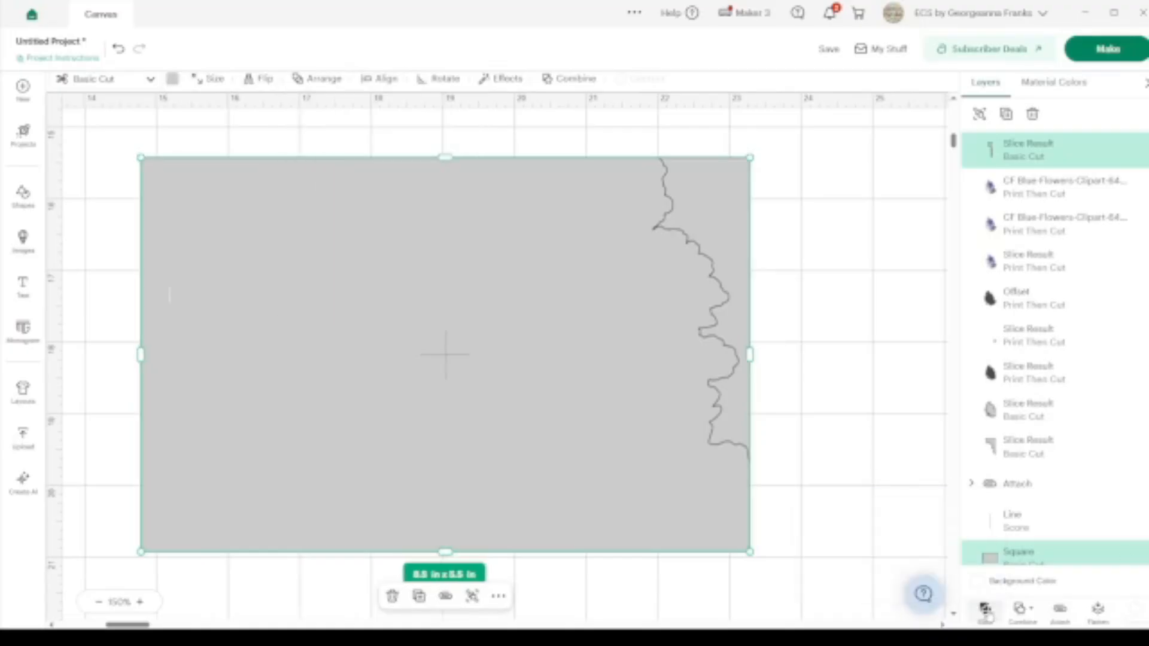
left_click(879, 292)
left_click(724, 215)
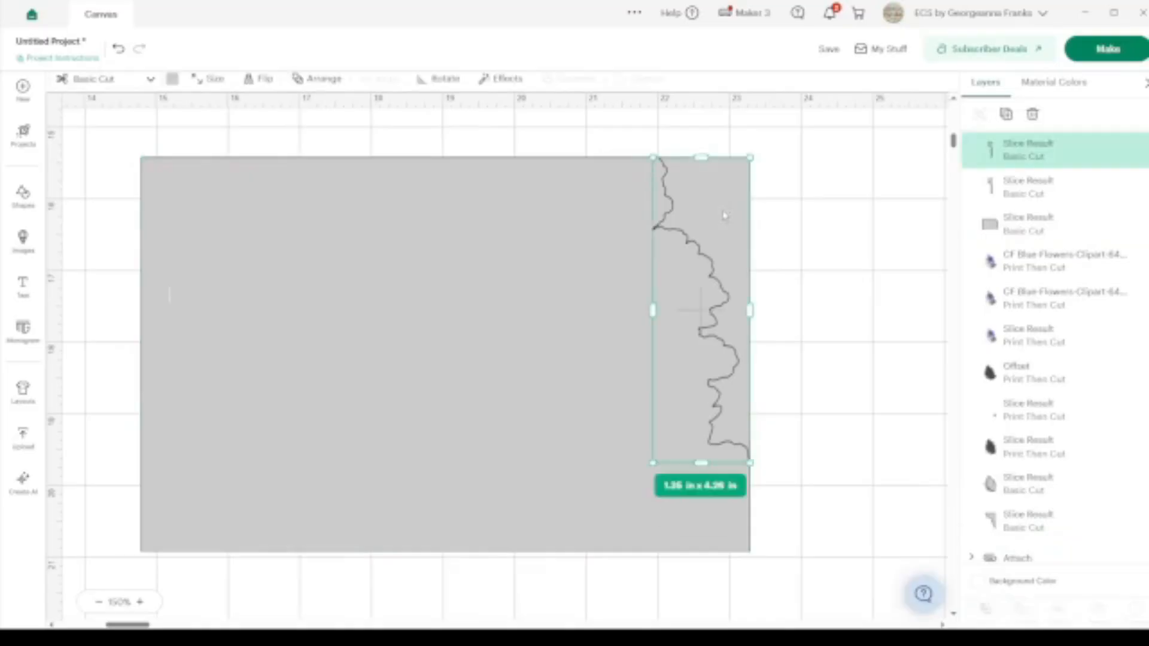
Step: Delete both leftover sliced pieces from the base's flower-shaped edge
key("Delete")
left_click(724, 216)
key("Delete")
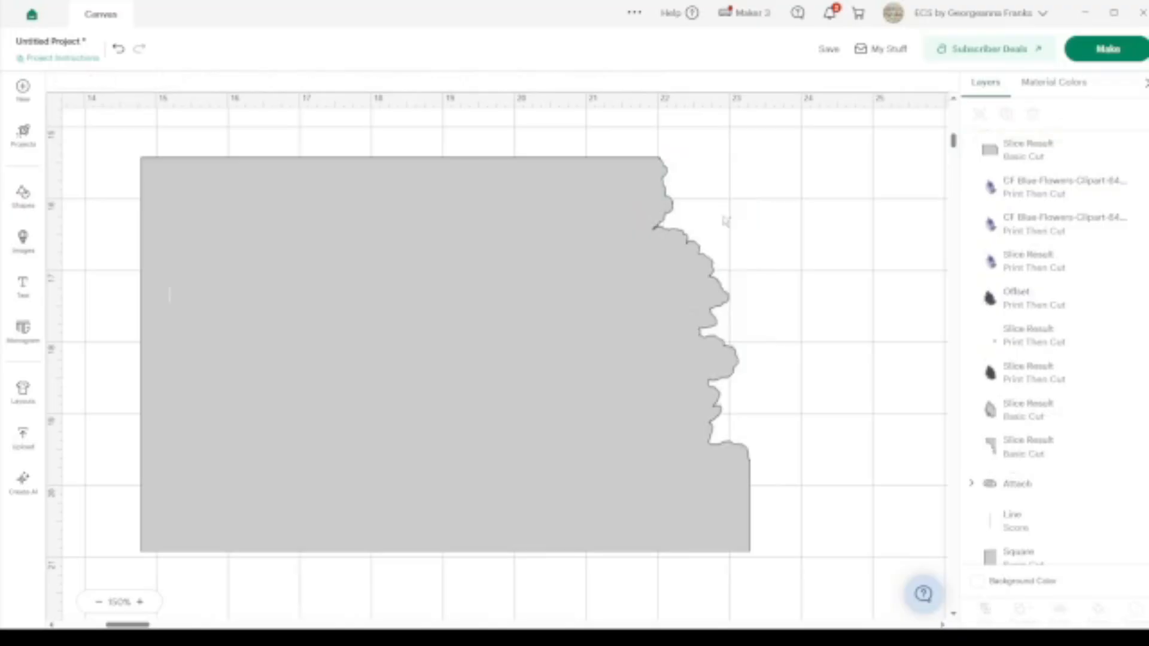
Step: Add a score line from the basic shapes and place it over the middle of the flower-edge base
left_click(100, 602)
left_click(101, 603)
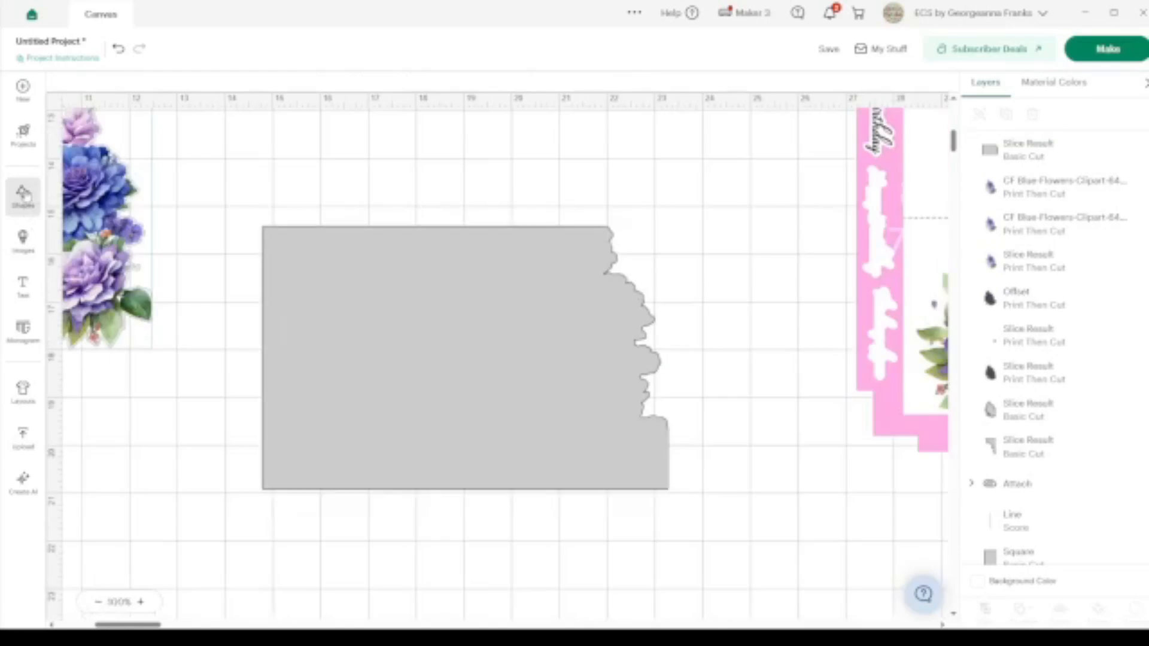
left_click(24, 194)
left_click(87, 159)
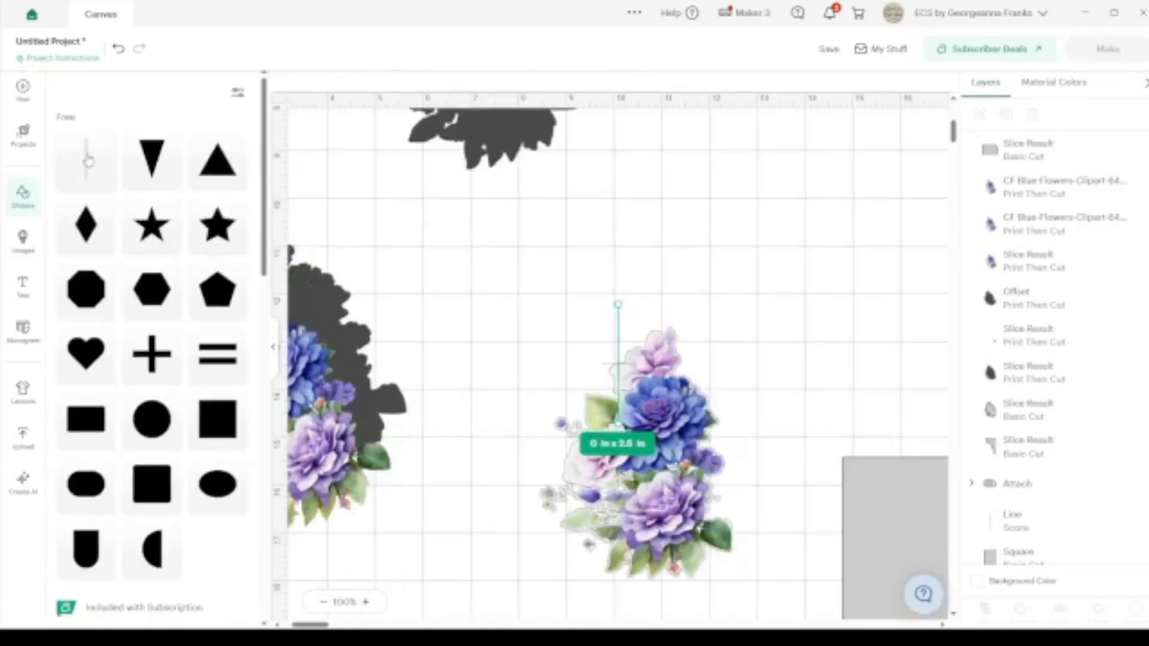
left_click(533, 336)
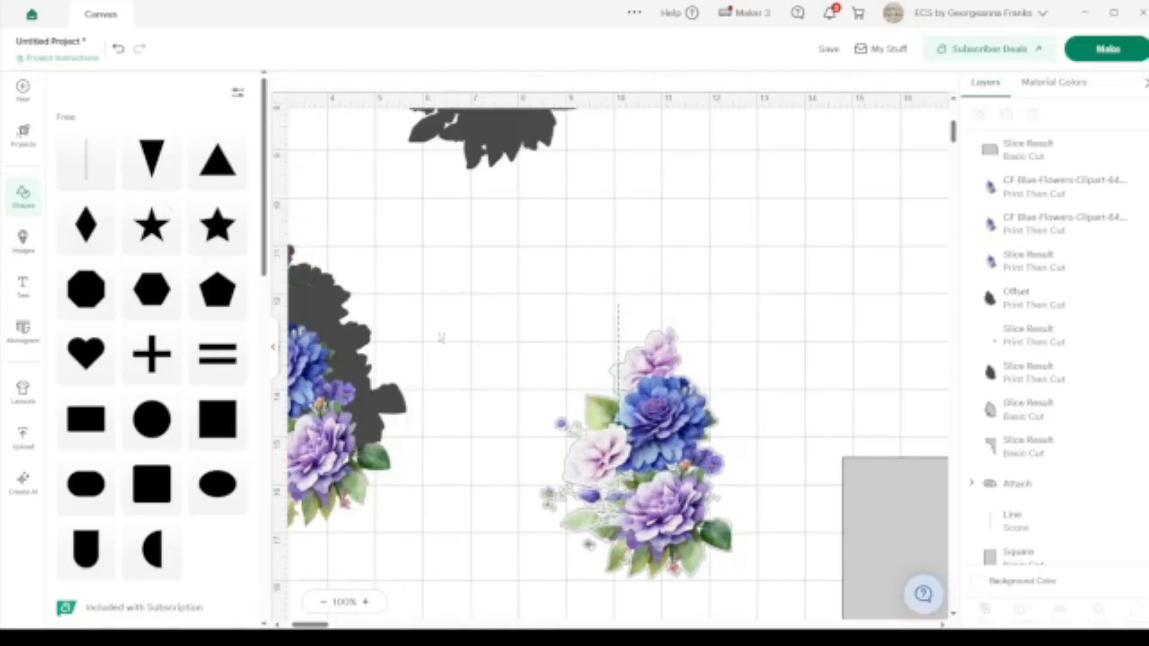
left_click(273, 347)
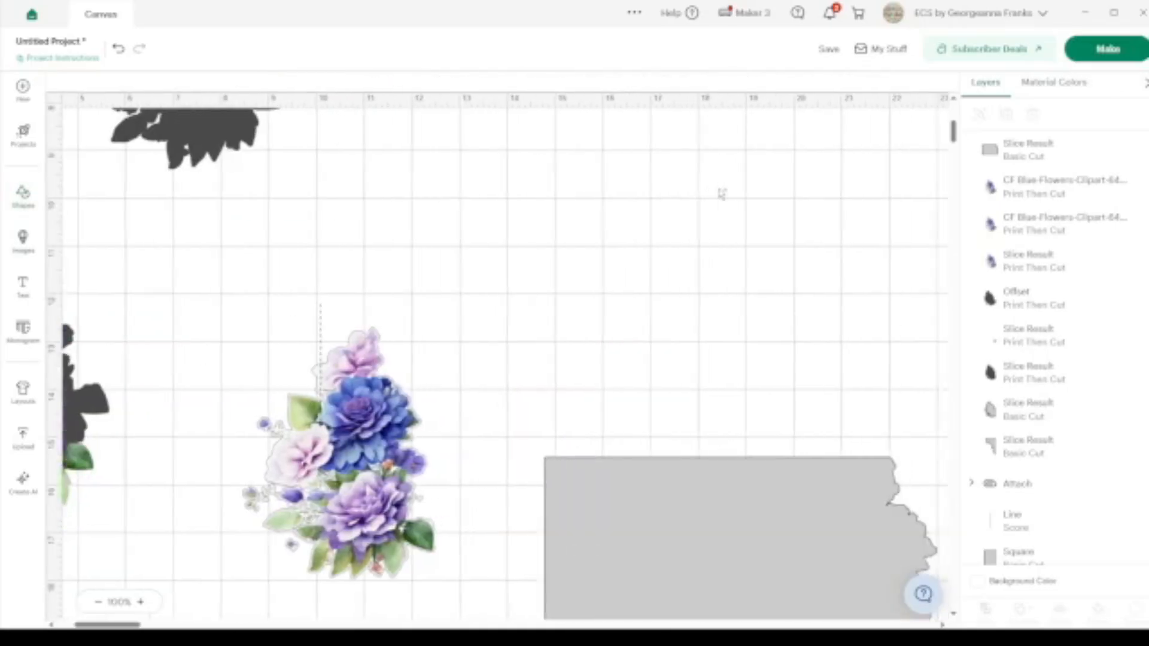
scroll(664, 242, "down", 3)
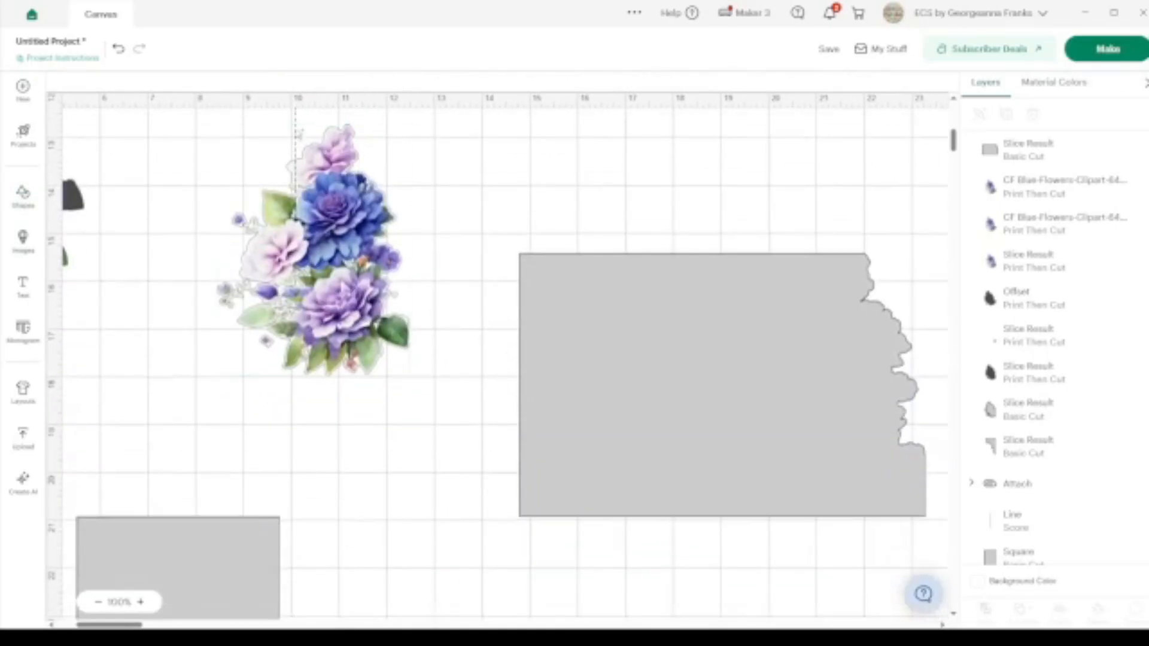
left_click_drag(298, 130, 697, 238)
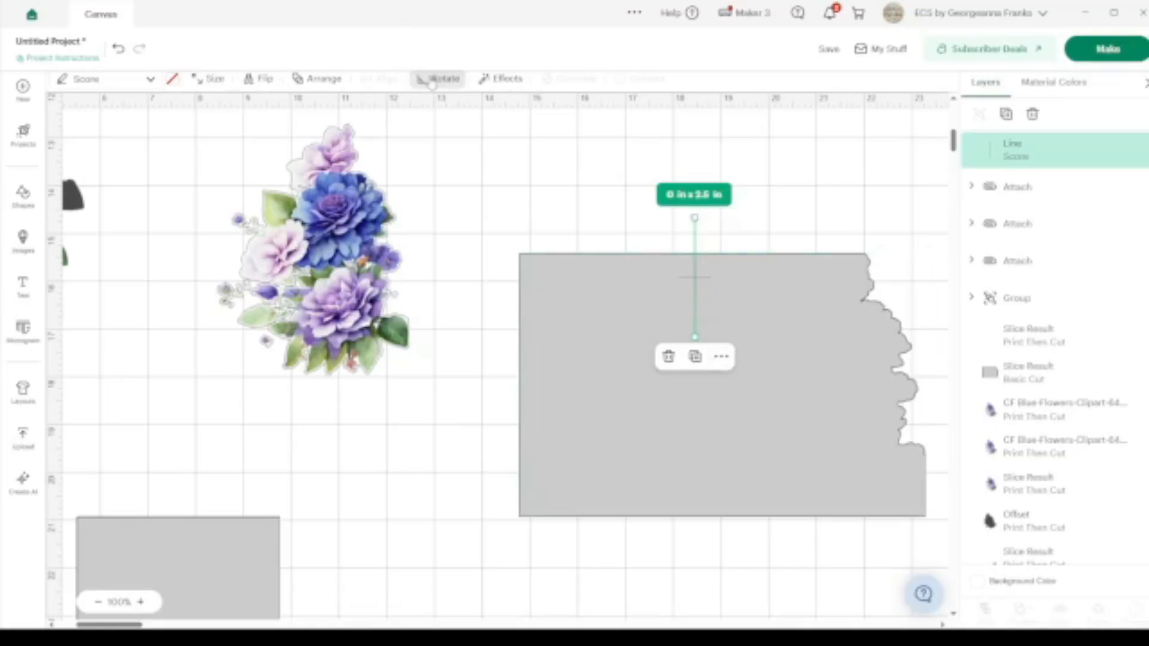
Step: Set the score line's height to 5.5 in
left_click(210, 79)
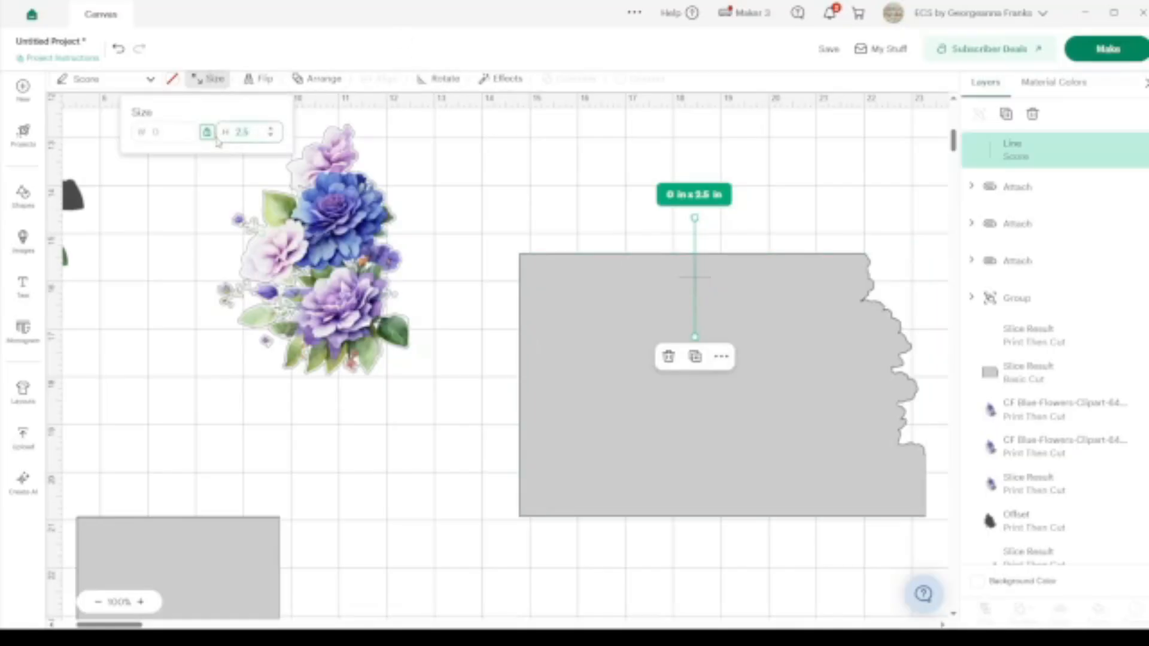
type("5.5")
key("Return")
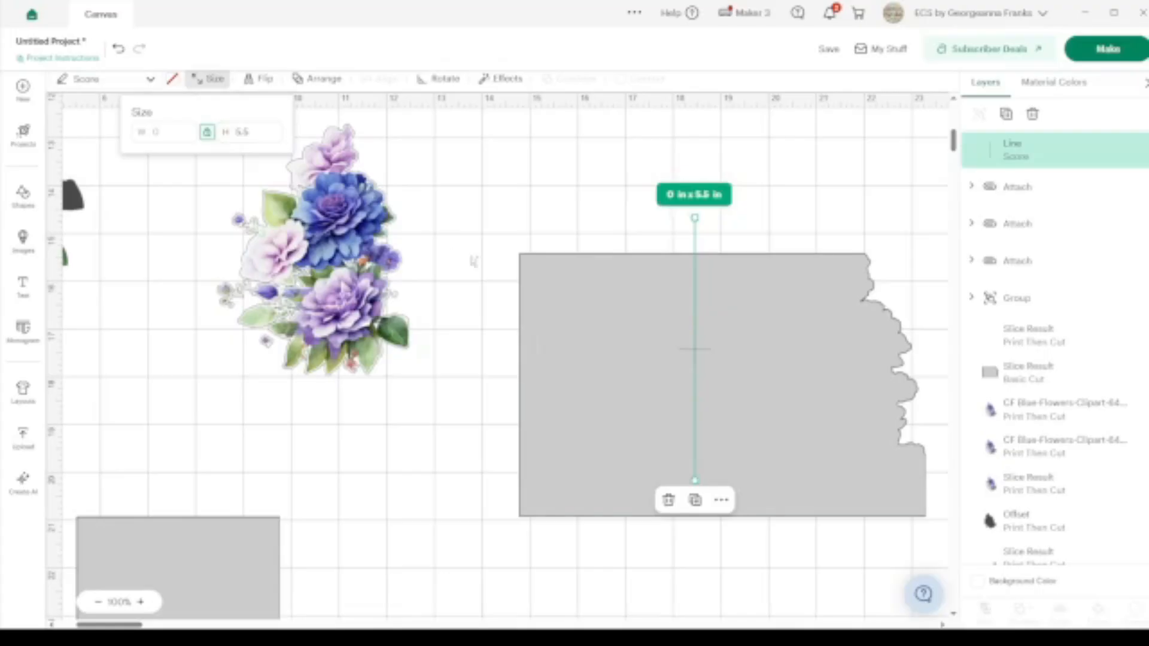
Step: Center the score line on the flower-edge base and attach the two together
left_click_drag(748, 554, 661, 423)
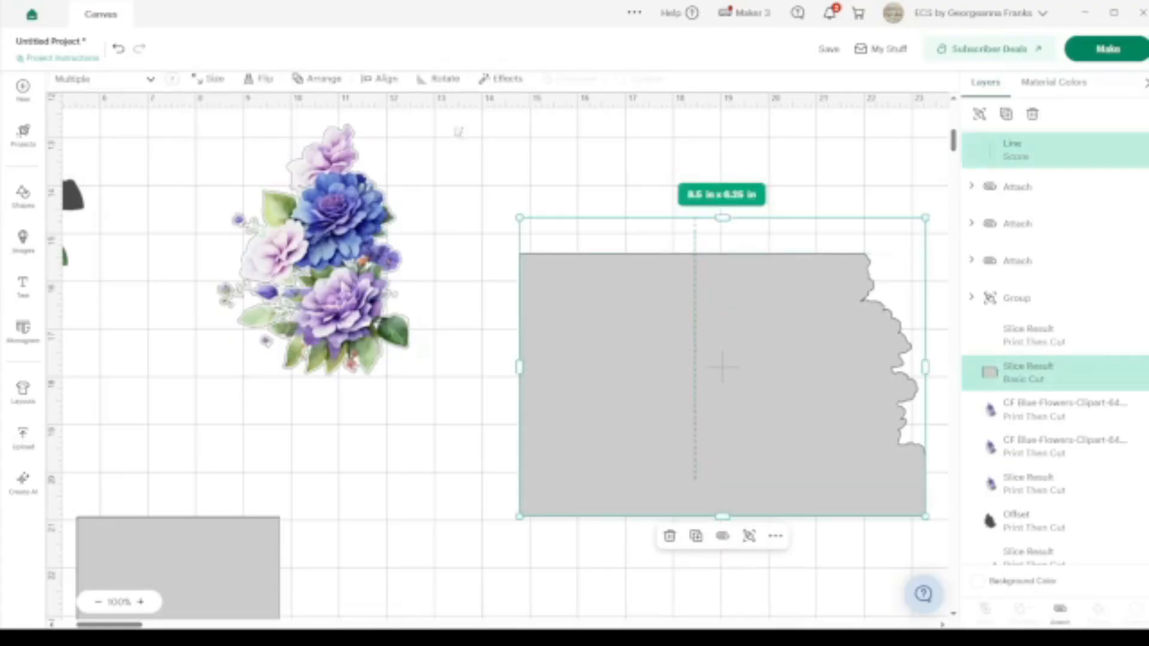
left_click(379, 78)
left_click(321, 228)
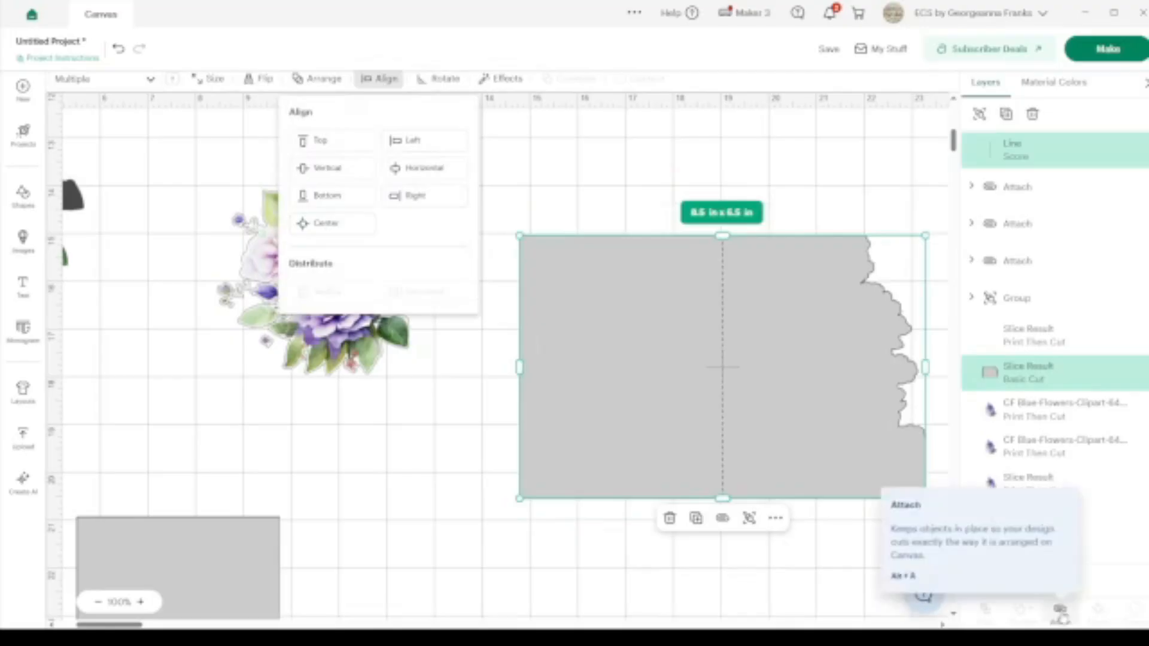
left_click(1059, 605)
scroll(784, 423, "right", 3)
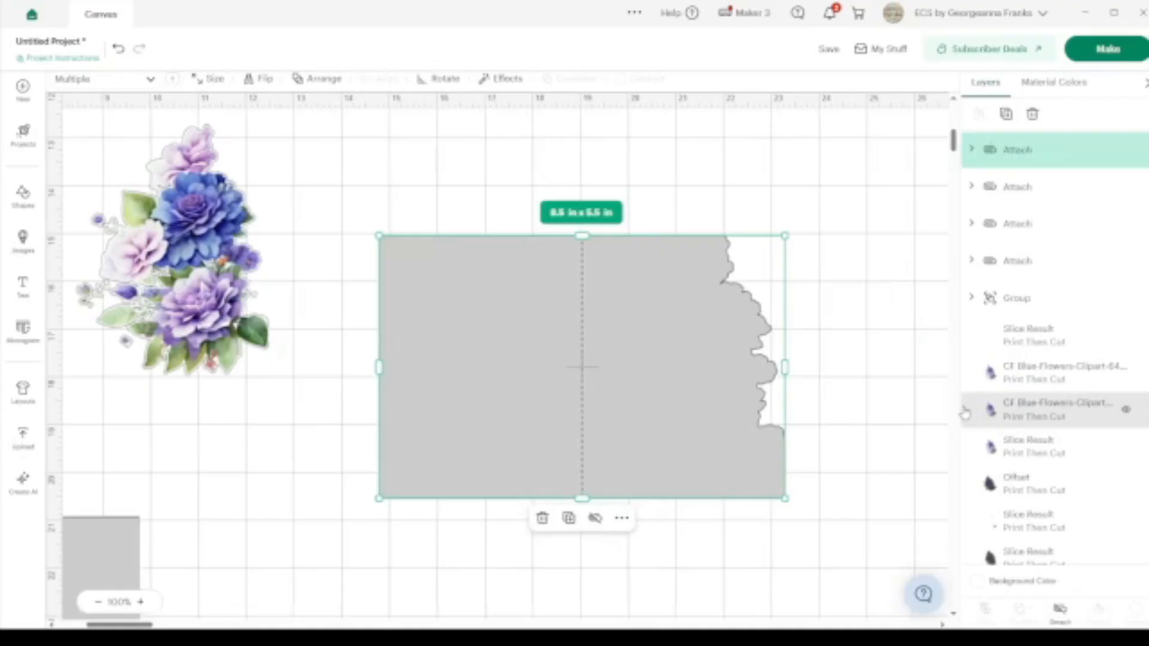
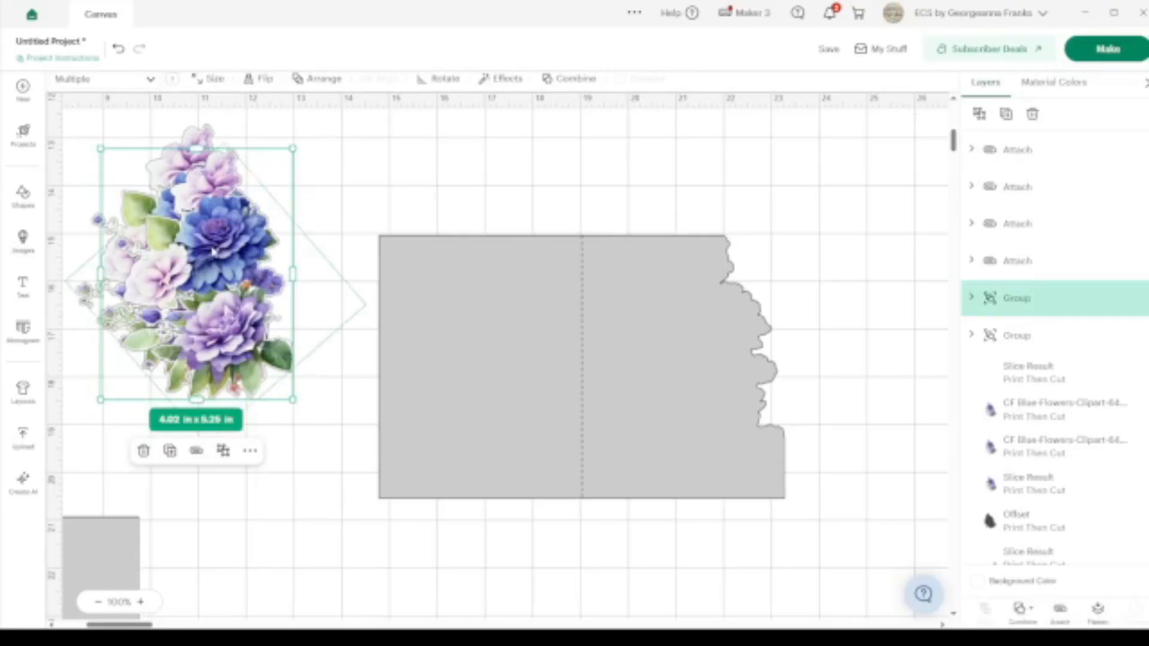
Step: Bring the copied flower group to the front and place it on the right half of the scored base
left_click_drag(286, 274, 428, 306)
key("ctrl+shift+Up")
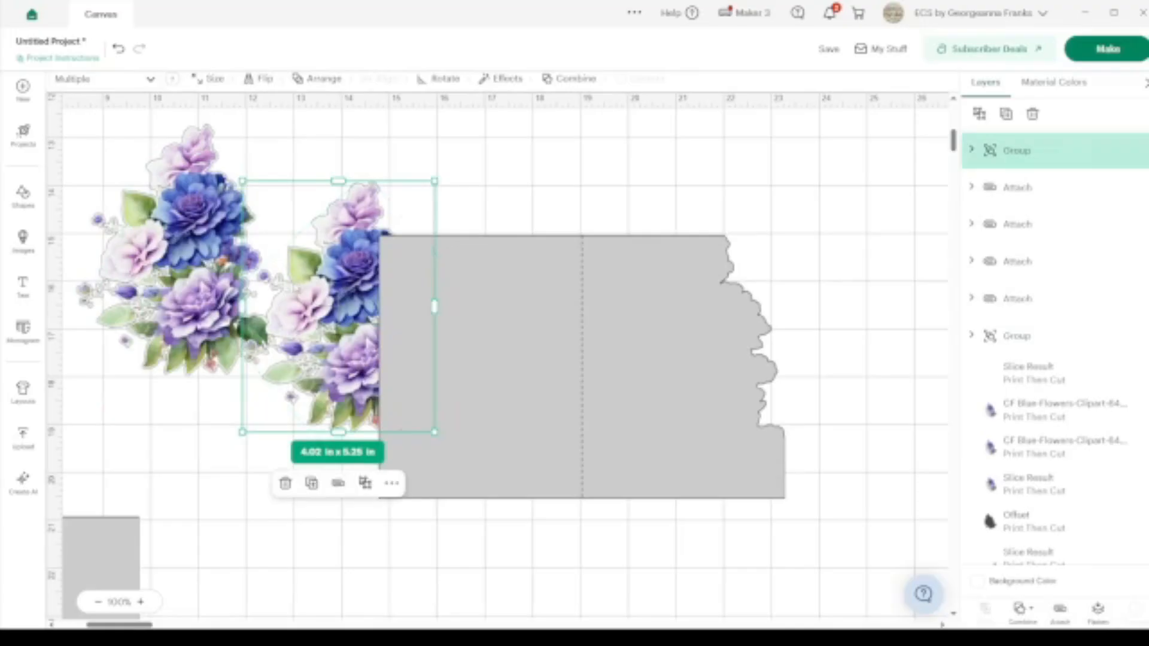
left_click_drag(346, 285, 685, 354)
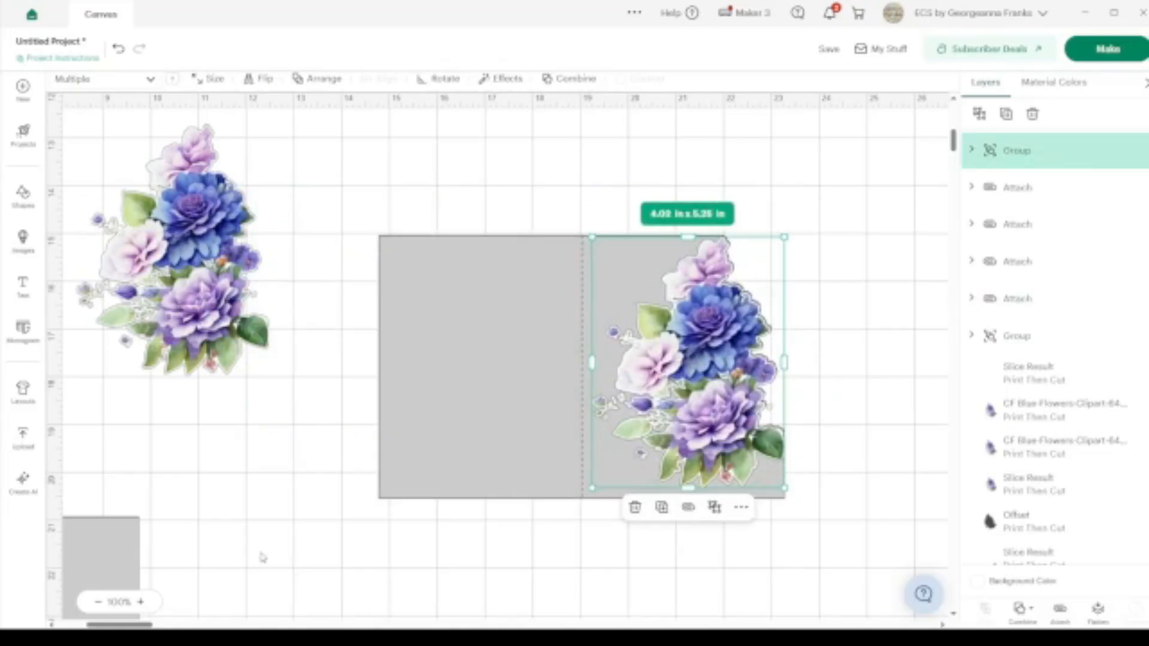
Step: Nudge the flower group so its outline fits the base's flower-shaped edge and upper right corner
left_click(140, 602)
left_click(141, 602)
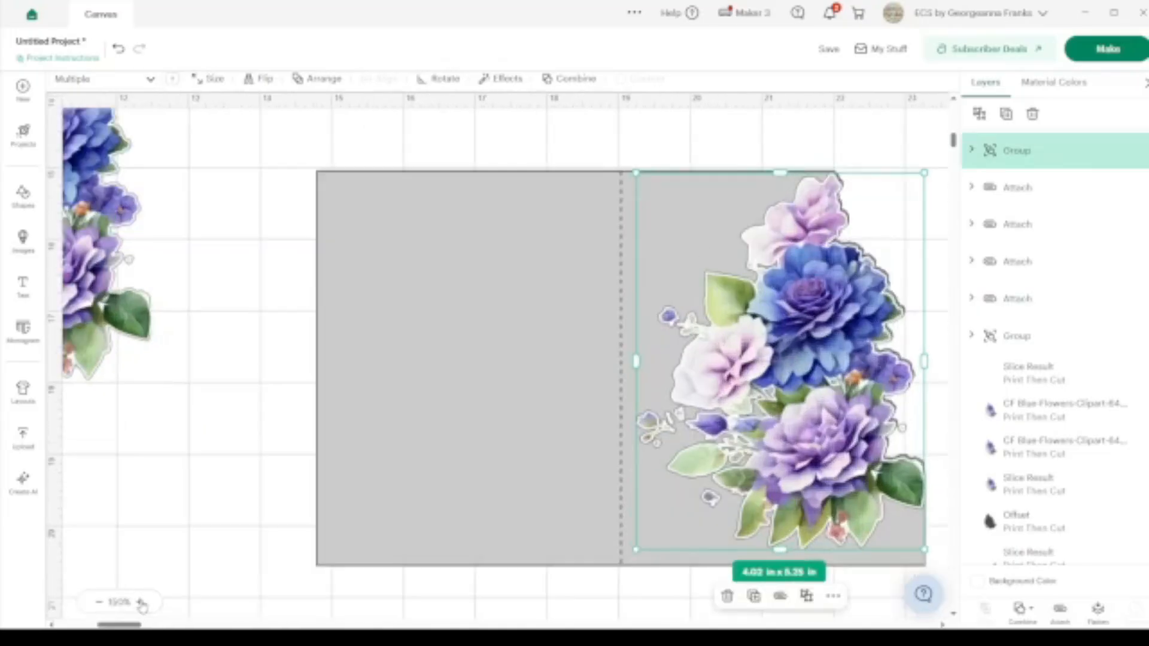
left_click(140, 602)
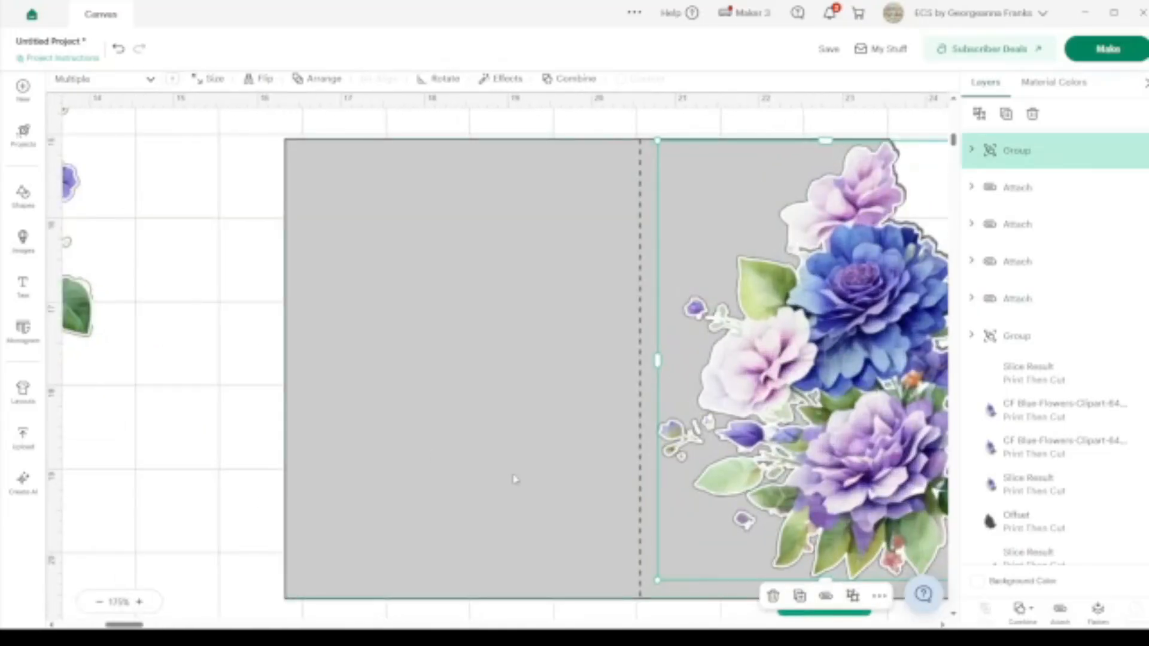
scroll(513, 480, "right", 2)
scroll(726, 467, "right", 3)
scroll(726, 467, "down", 1)
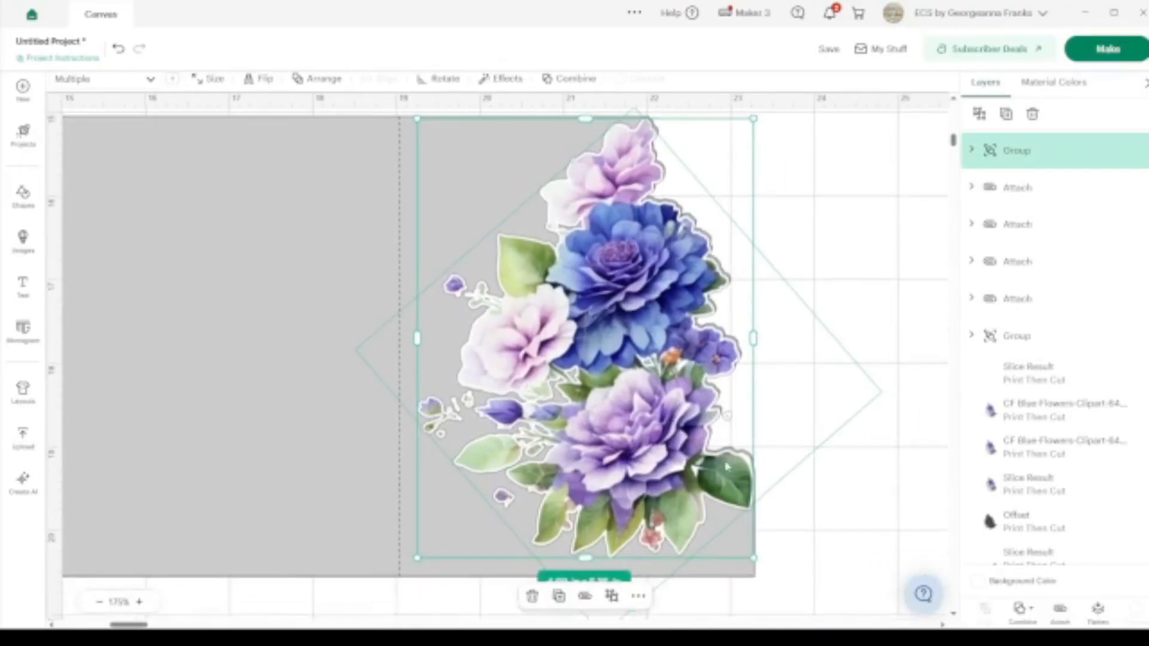
left_click_drag(674, 284, 677, 281)
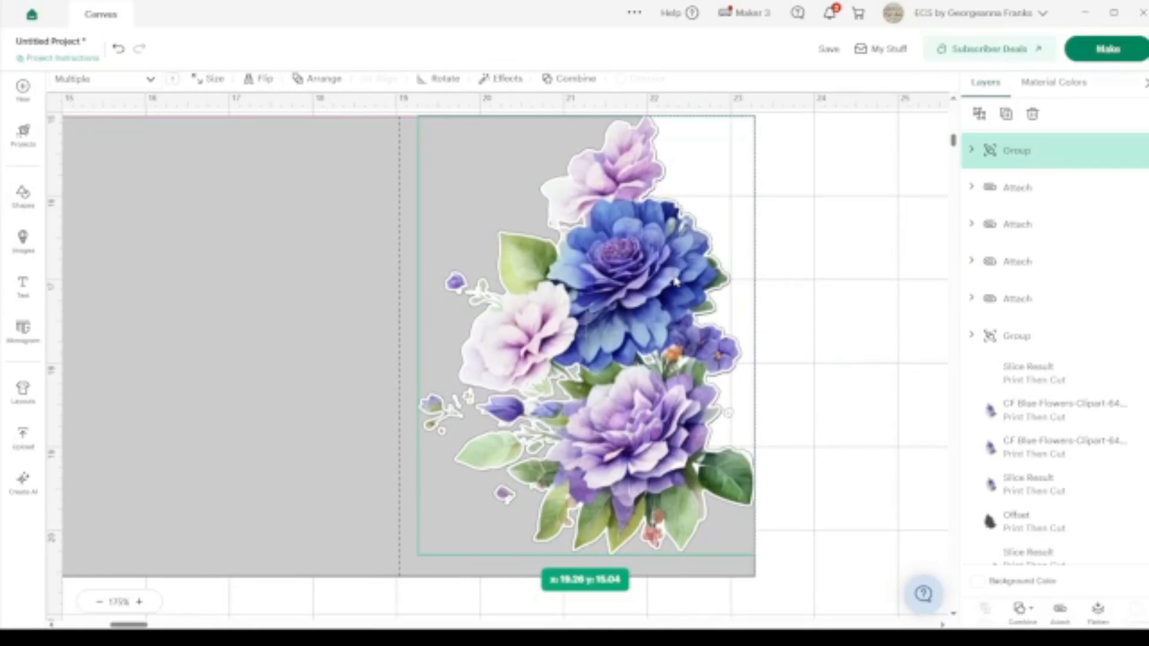
left_click_drag(674, 281, 675, 281)
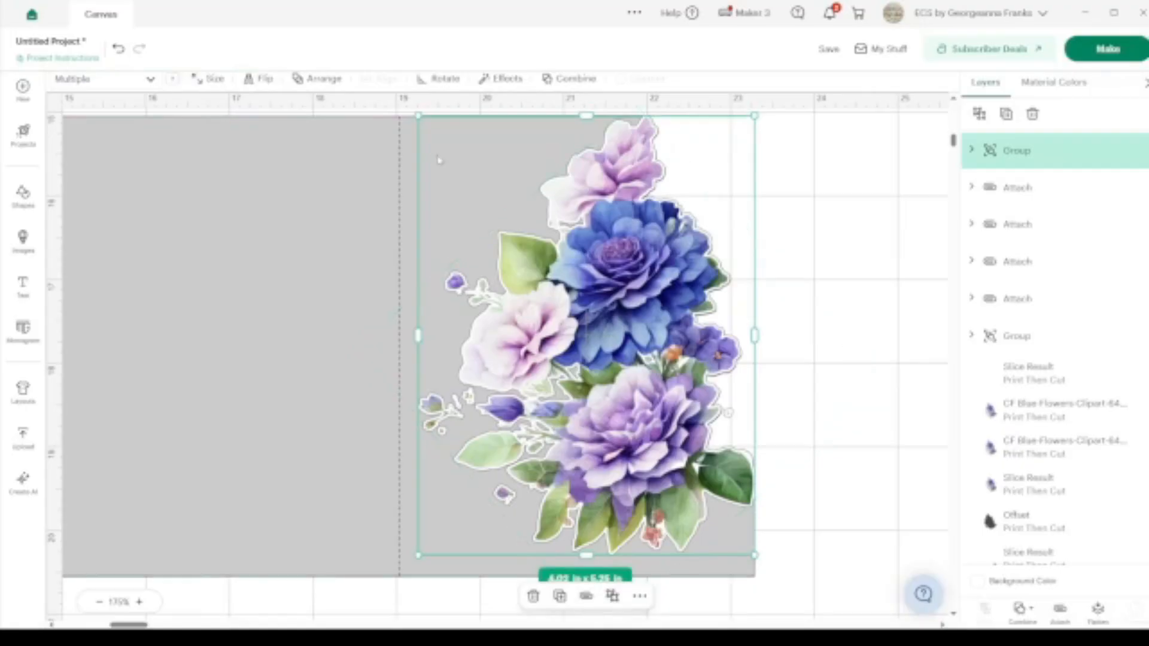
Step: Select the scored base along with the flower group and line them up with the Align options
left_click(291, 173, "shift")
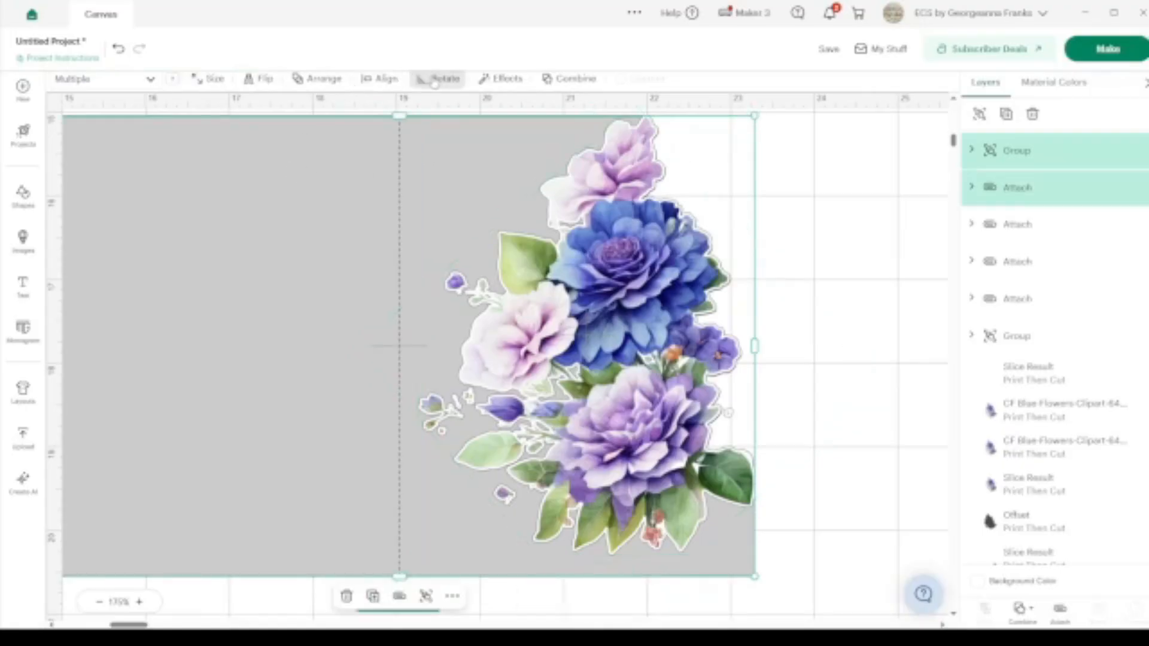
left_click(390, 84)
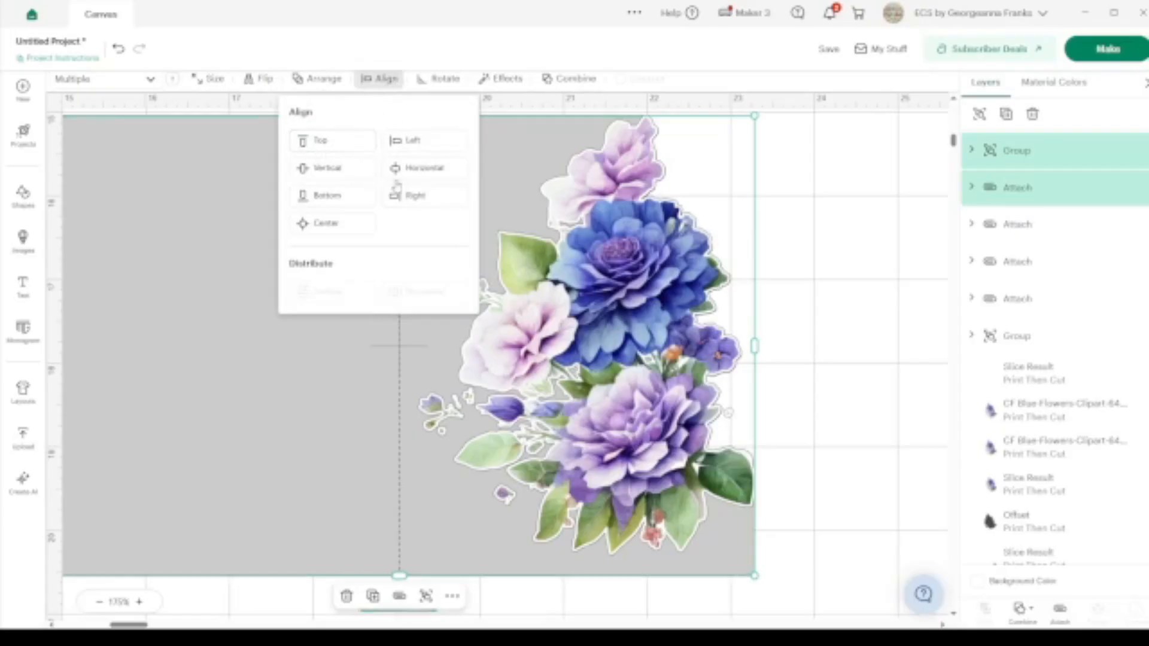
left_click(852, 246)
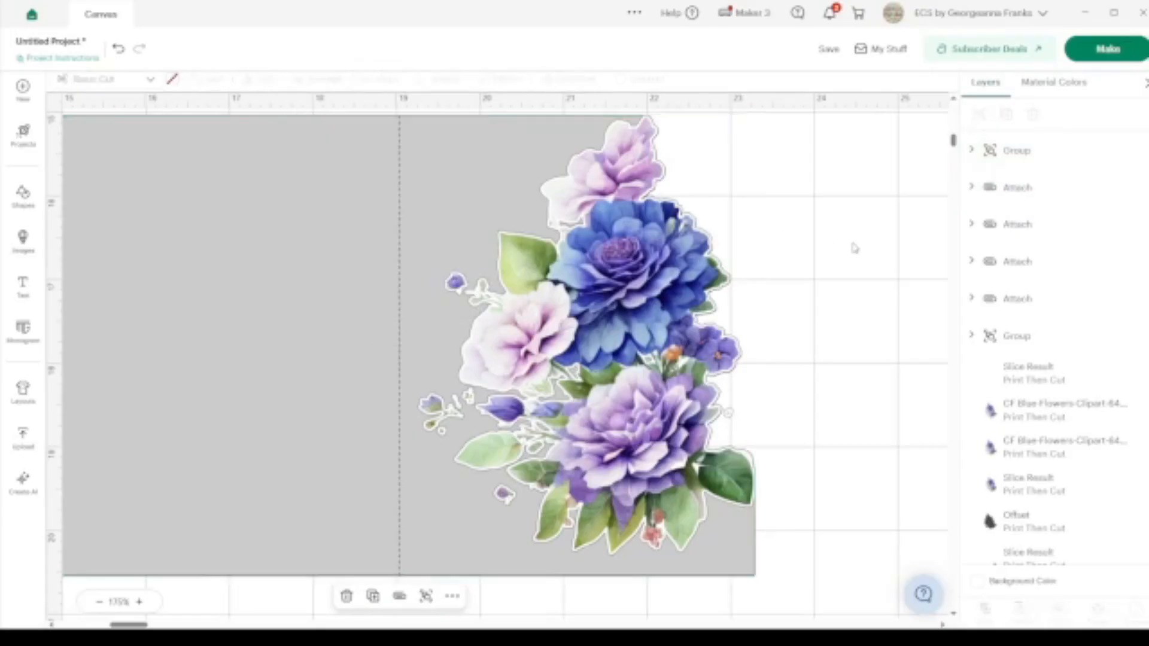
Step: Check the flower outline against the base's cut edge for stray pieces and ungroup the flower group
left_click(140, 603)
scroll(583, 294, "up", 5)
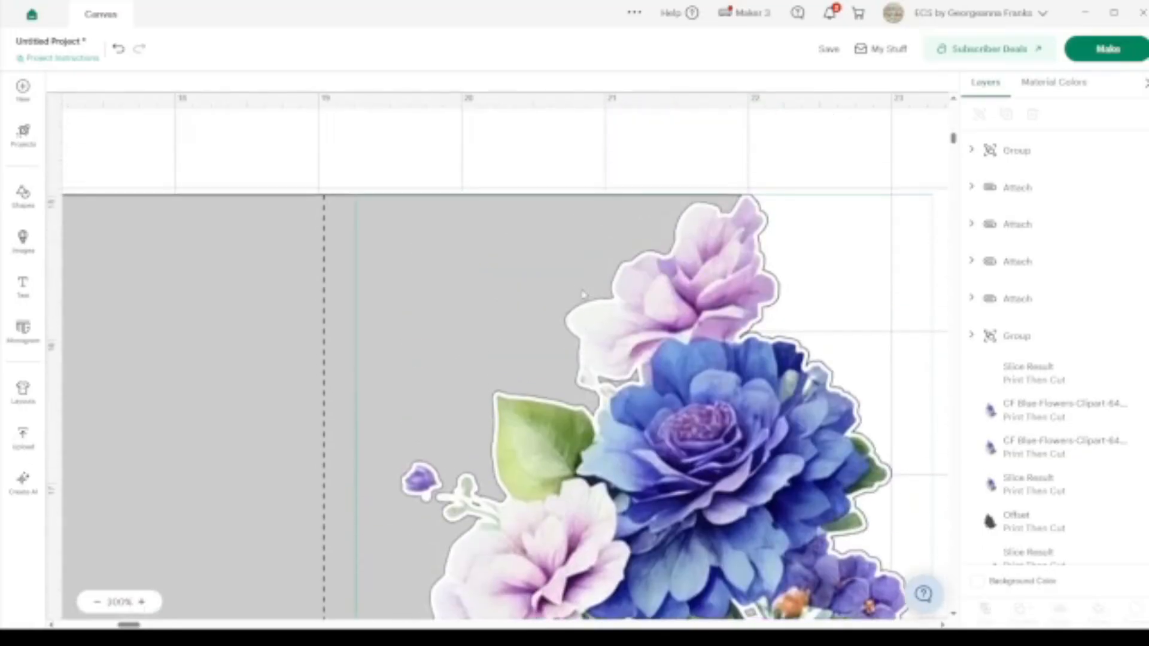
scroll(583, 294, "down", 7)
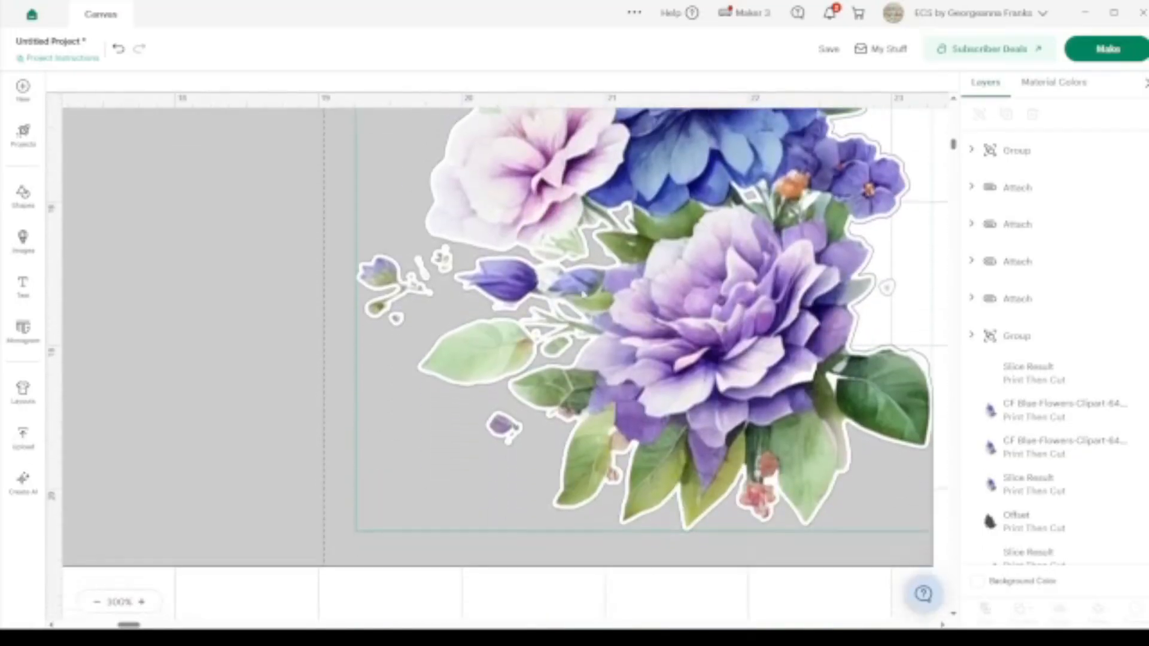
scroll(583, 295, "right", 4)
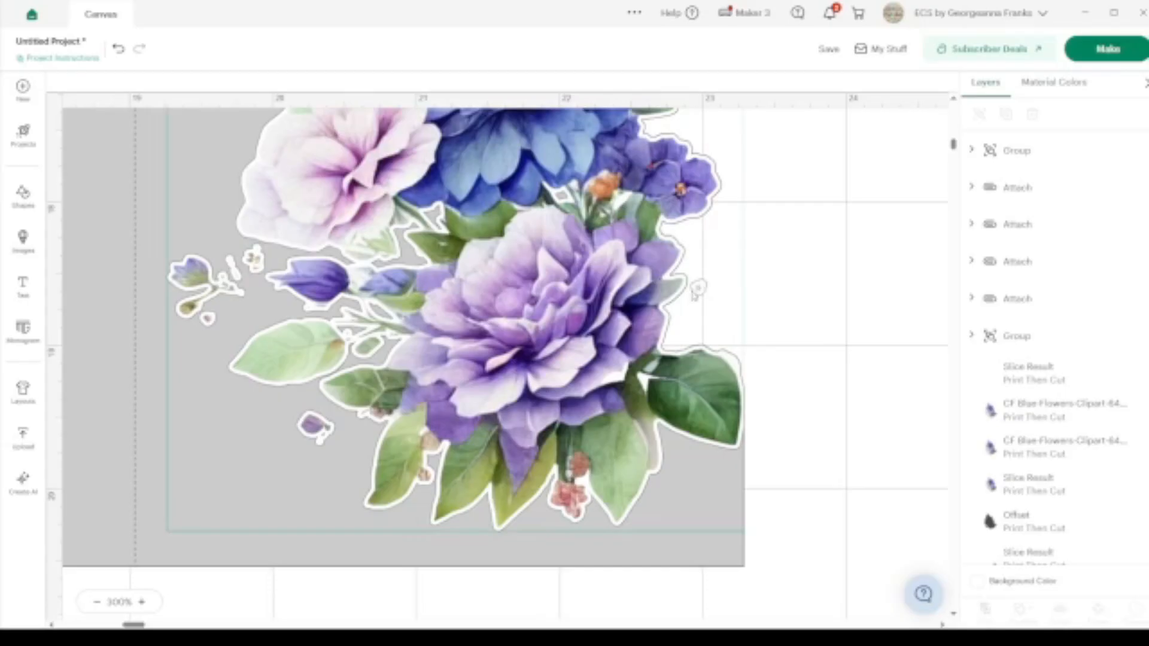
scroll(708, 290, "up", 5)
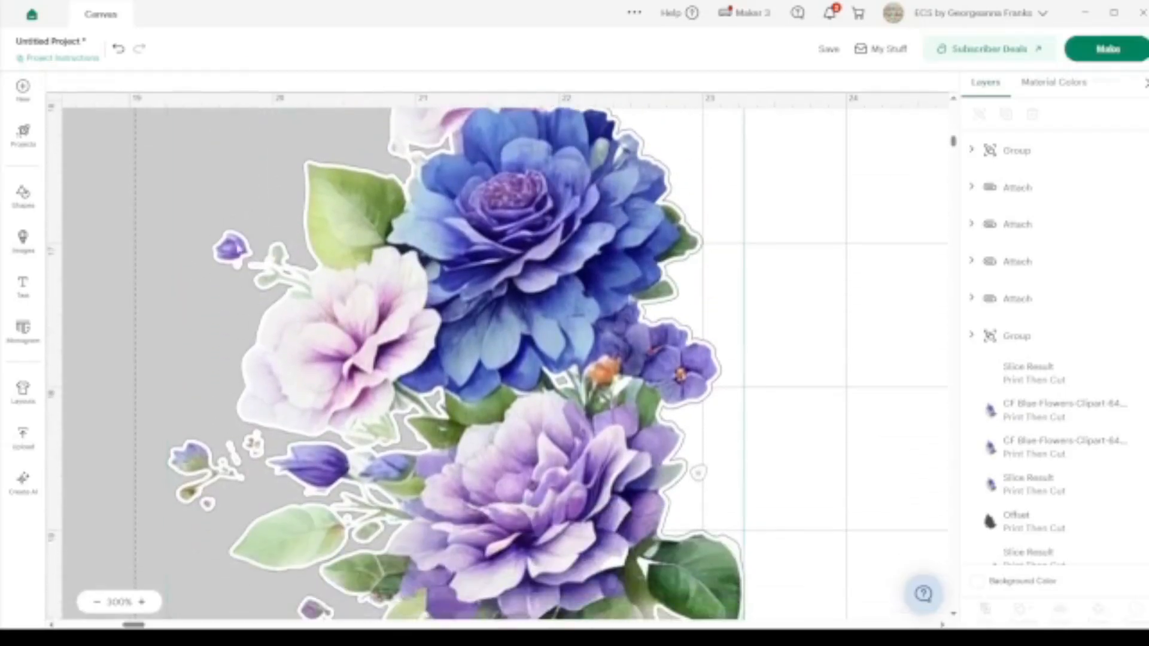
scroll(231, 491, "down", 4)
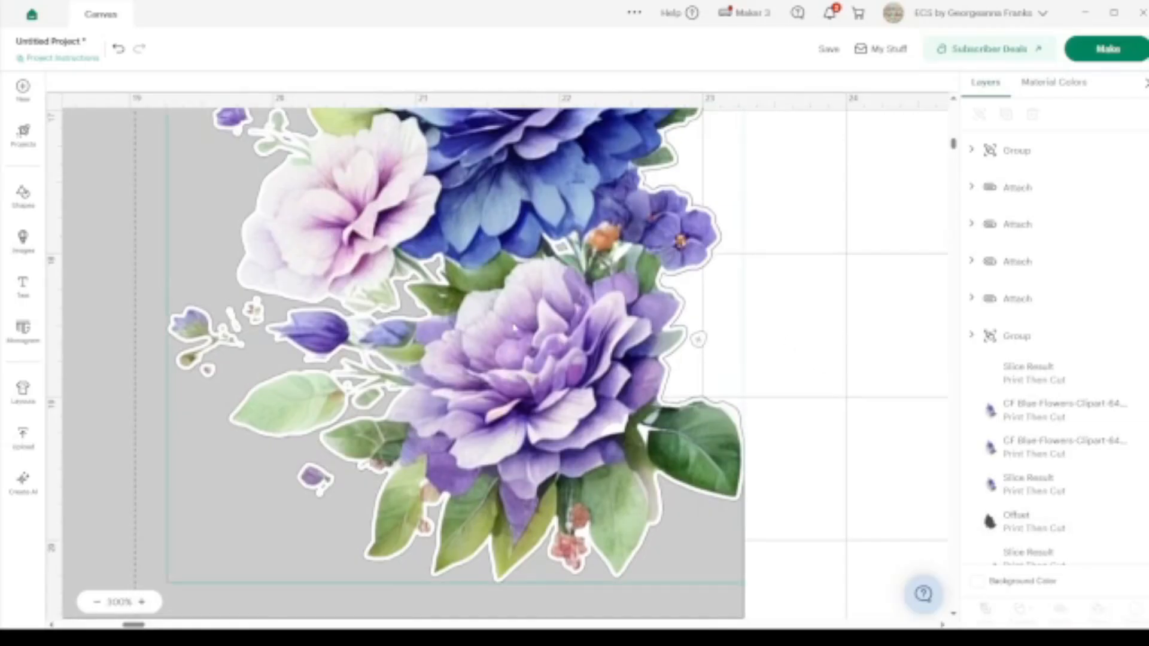
left_click(521, 328)
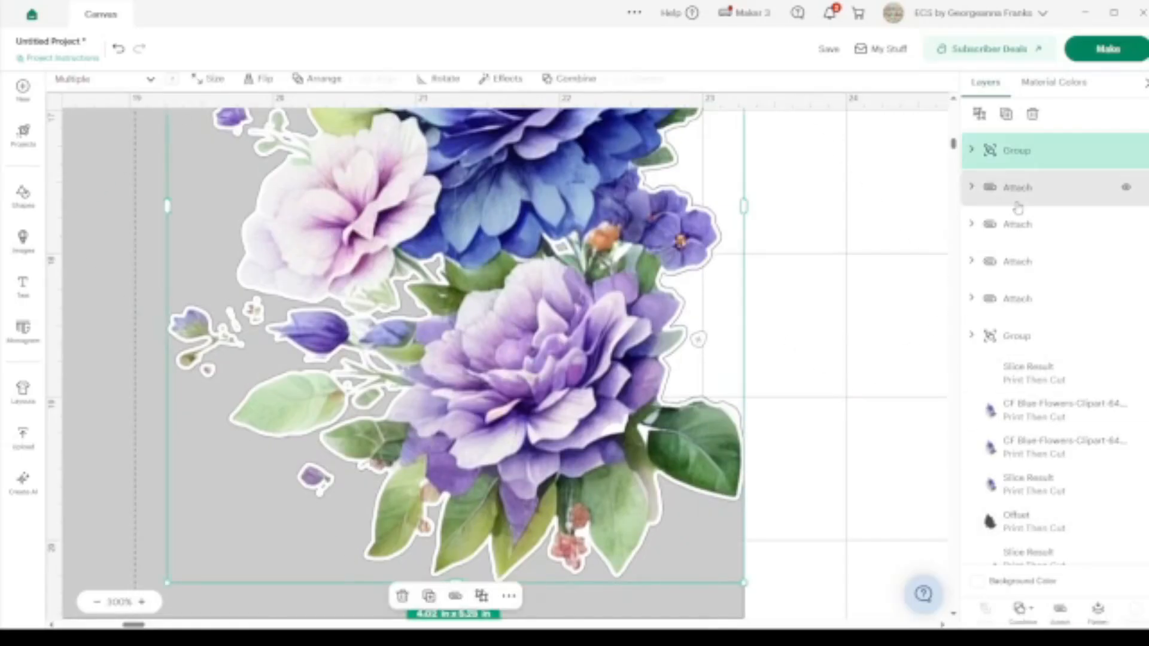
left_click(979, 115)
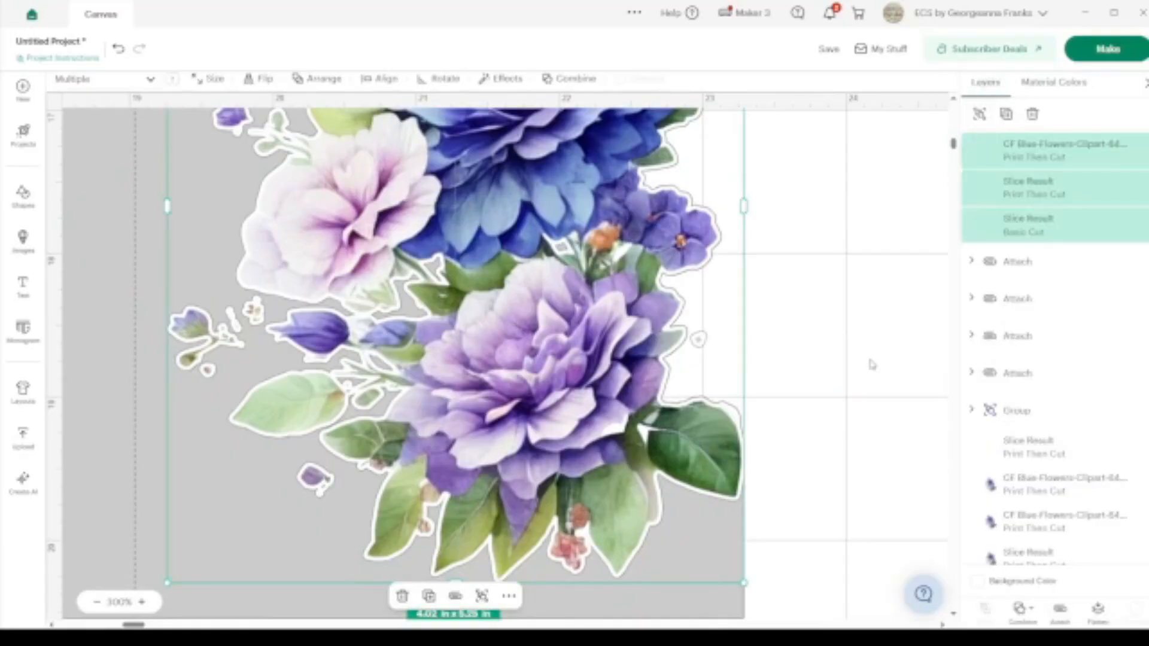
Step: Hide the stray fragment beside the lower purple flower in the top flower clipart's contours and apply the change
left_click(779, 353)
left_click(505, 354)
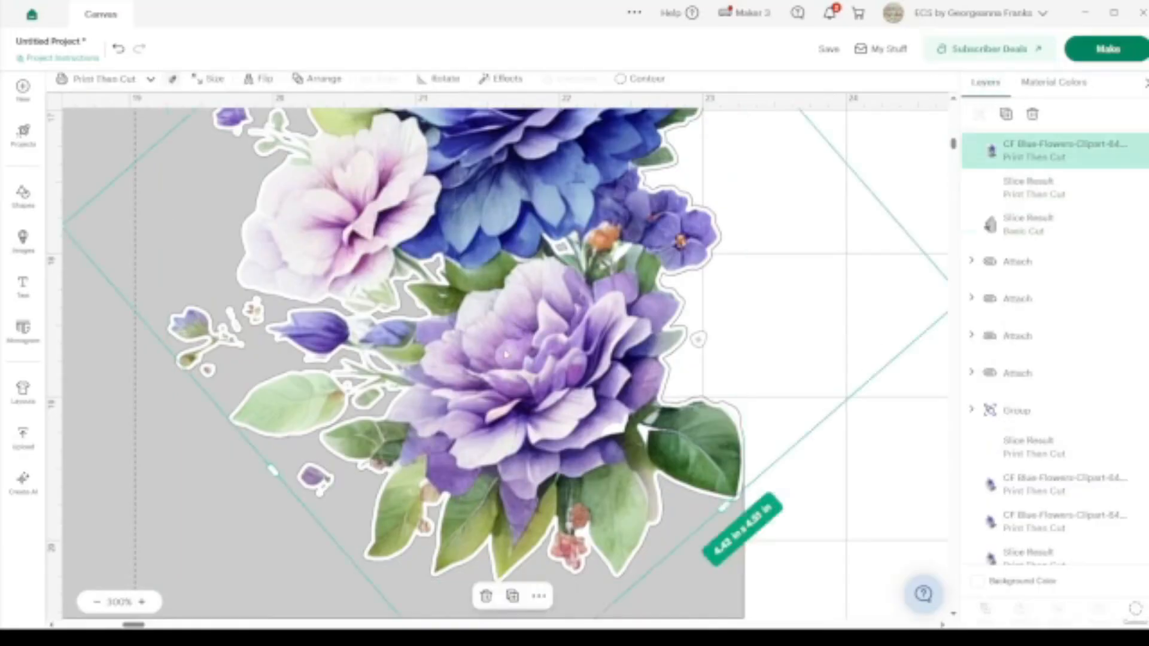
left_click(1135, 610)
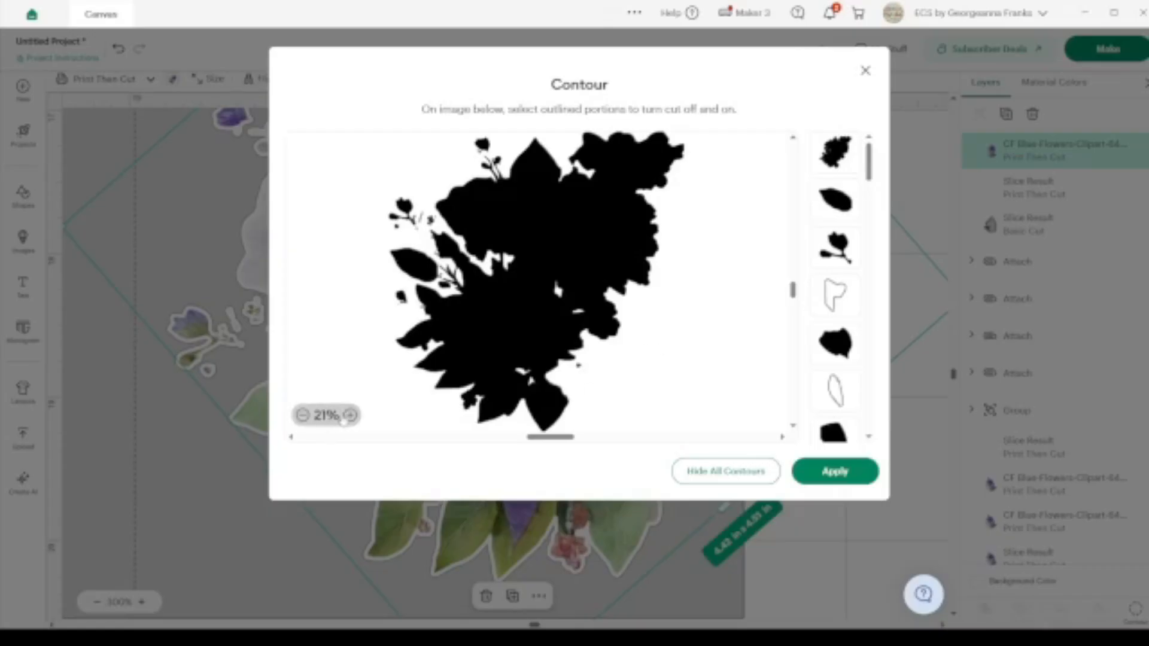
left_click(353, 415)
left_click(353, 415)
left_click(353, 415)
scroll(652, 300, "down", 4)
scroll(652, 300, "right", 2)
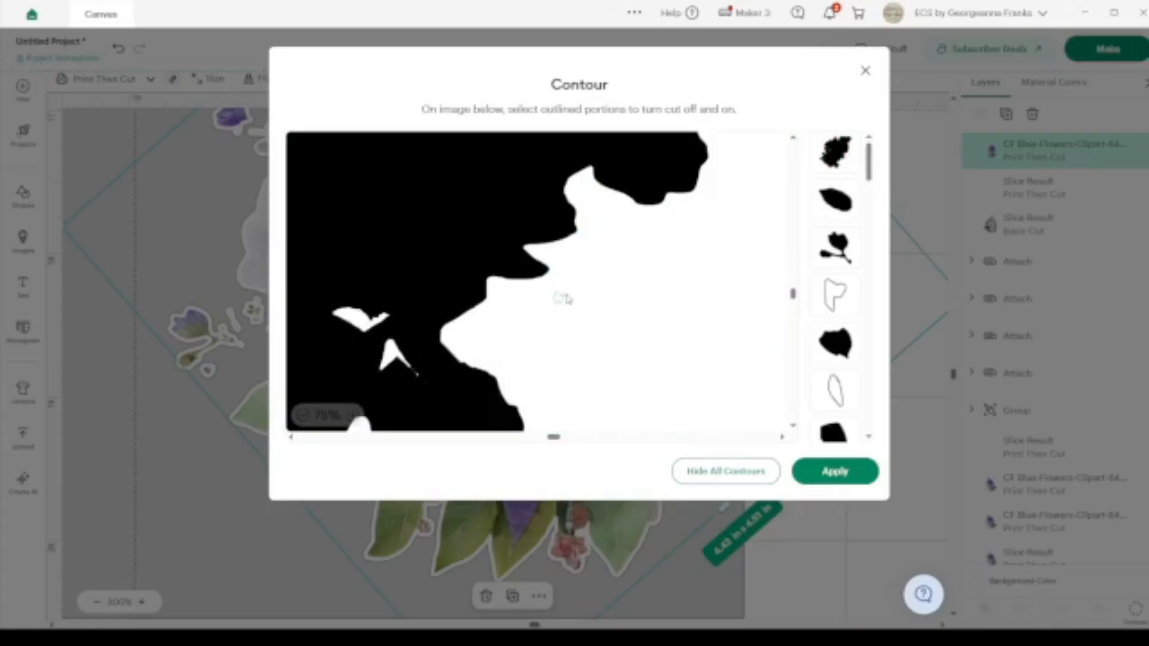
left_click_drag(870, 155, 891, 424)
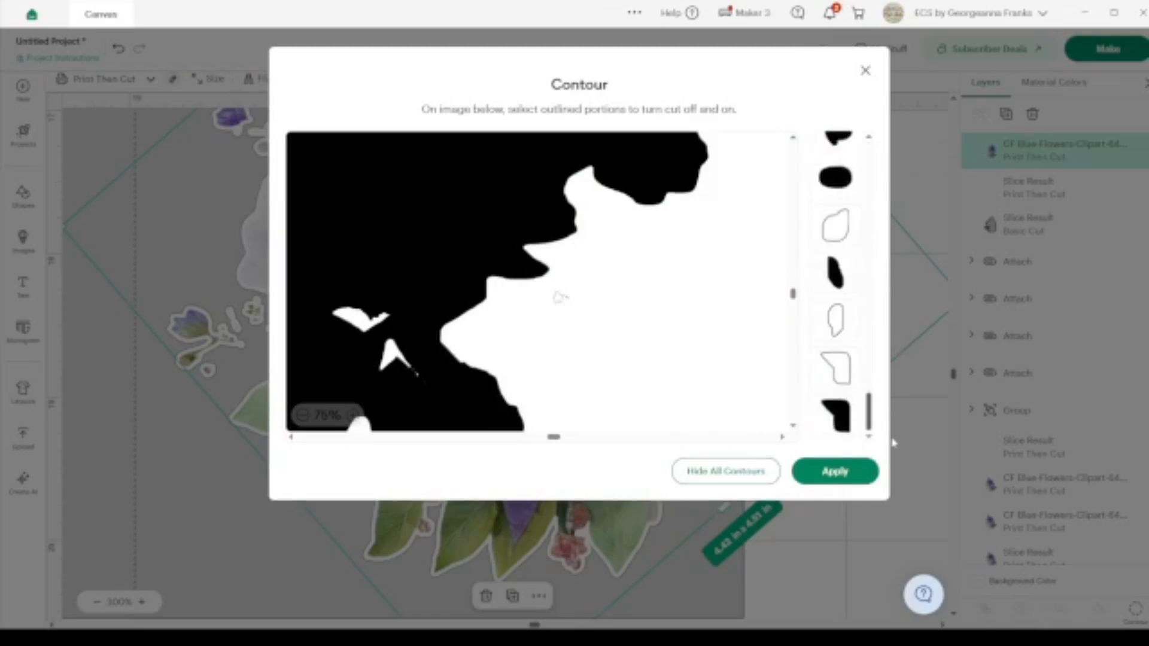
left_click(838, 382)
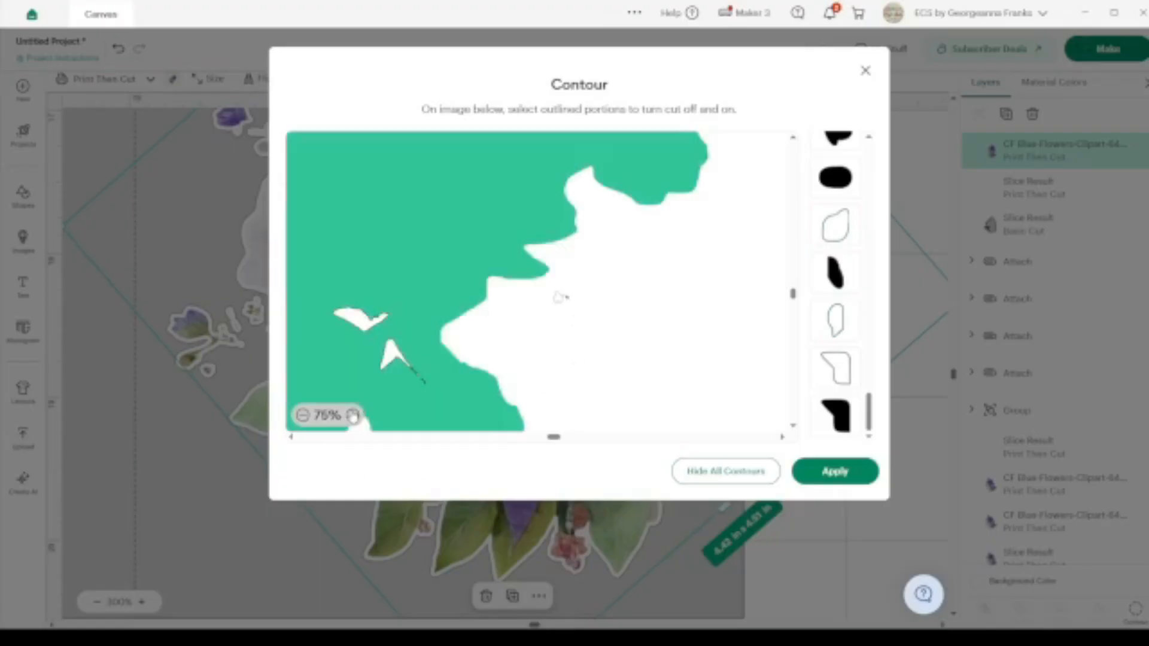
left_click(353, 415)
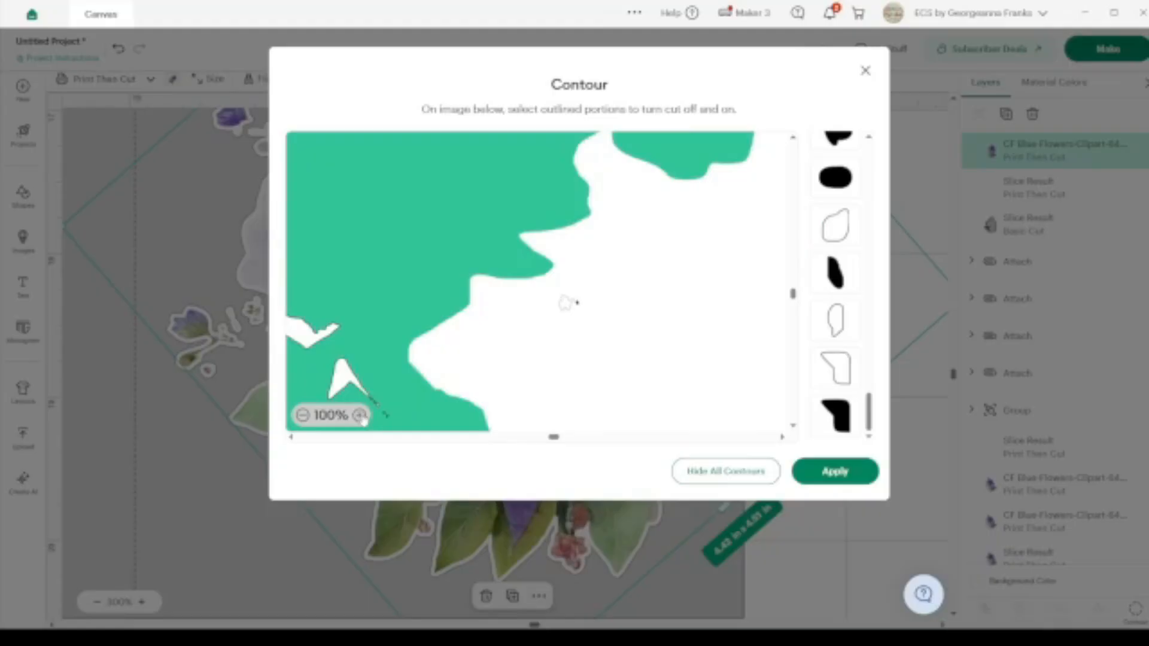
scroll(566, 302, "up", 4)
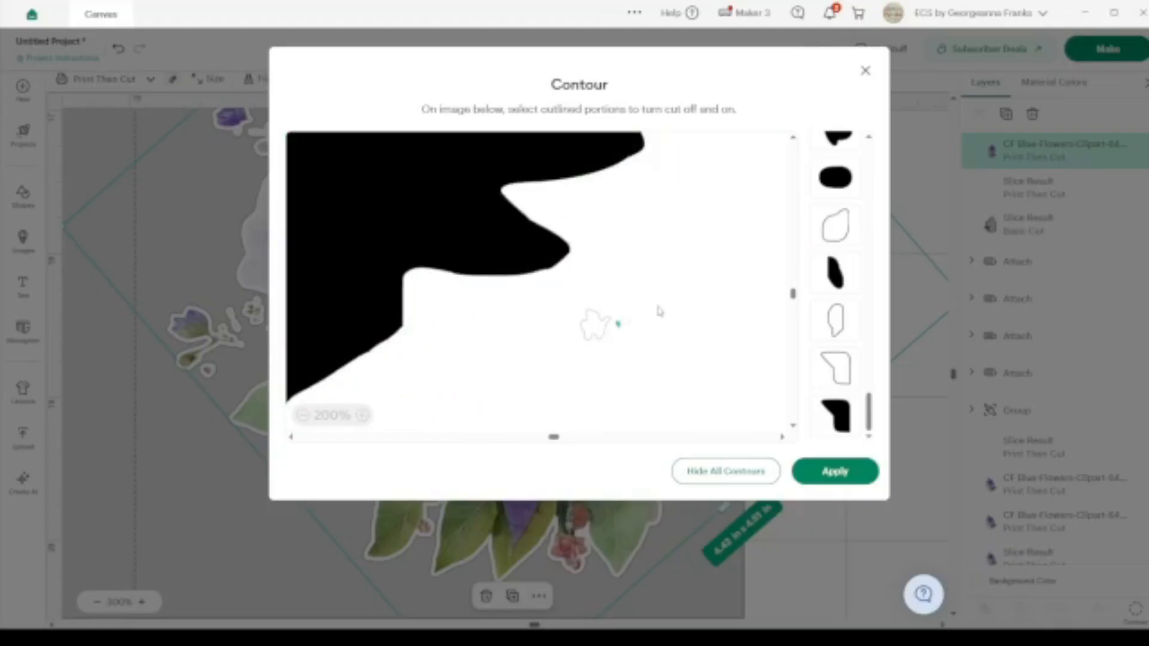
left_click(841, 473)
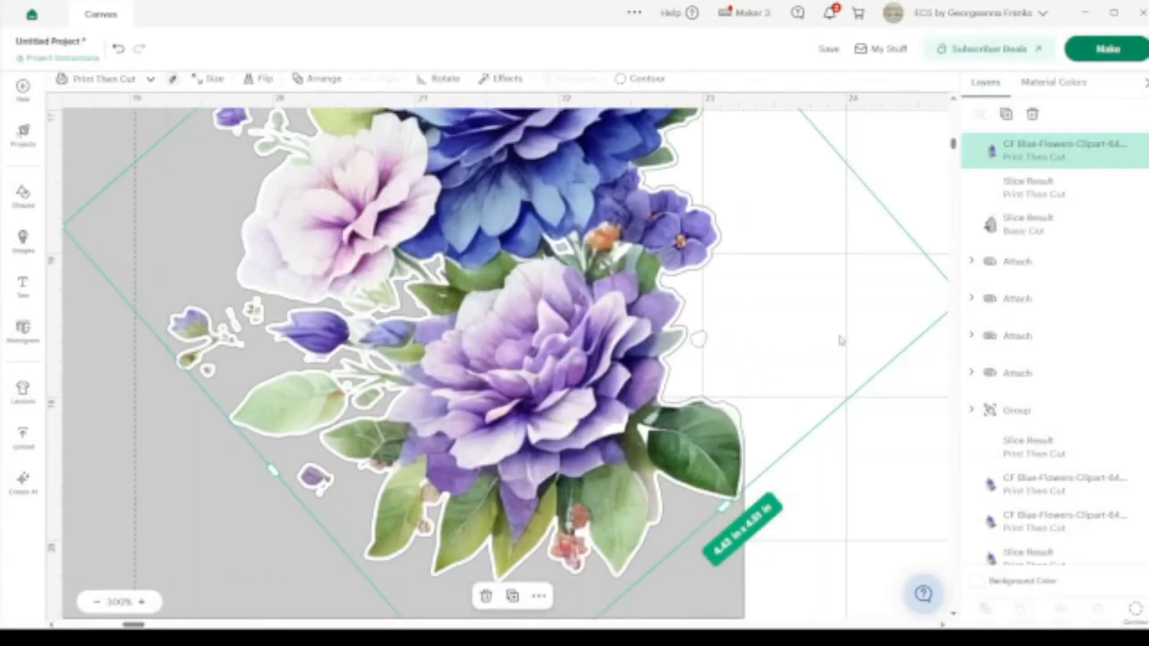
left_click(898, 533)
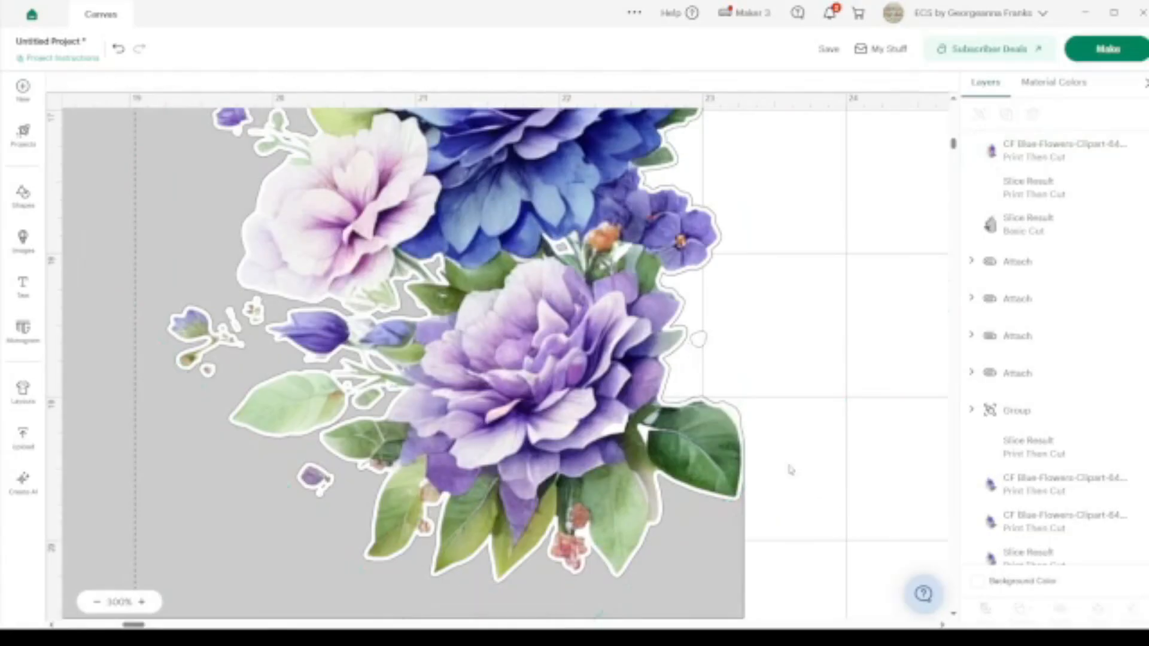
Step: Hide the stray outline beside the lower purple flower in the white print-then-cut backing layer's contours and apply it
left_click(698, 340)
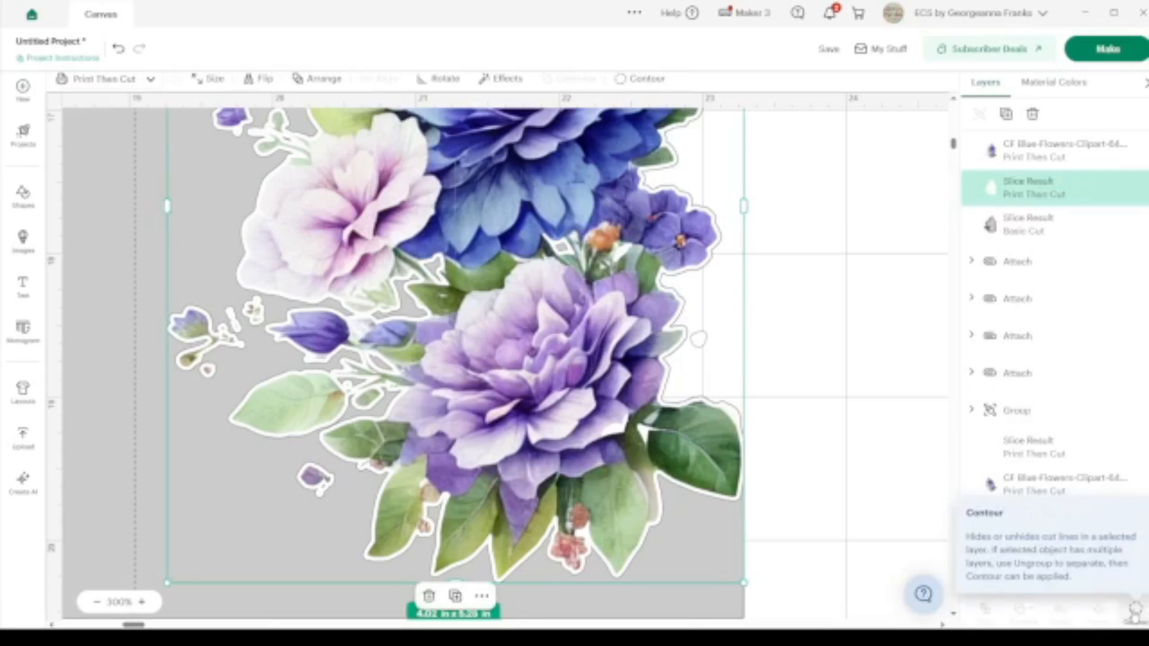
left_click(1135, 611)
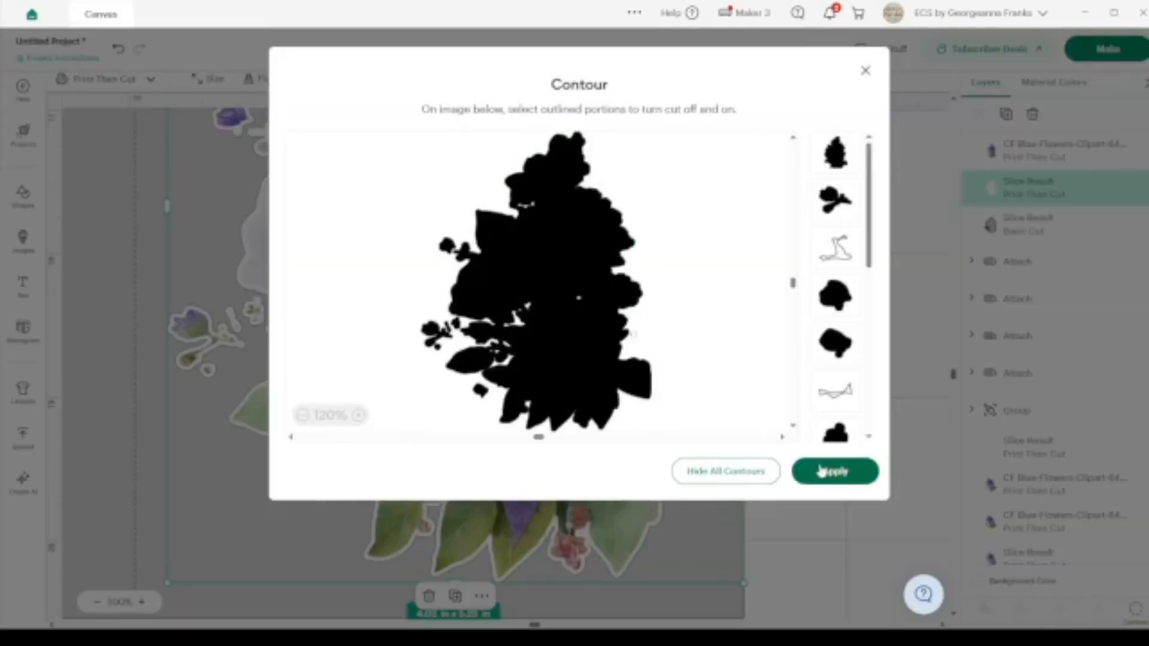
left_click(821, 471)
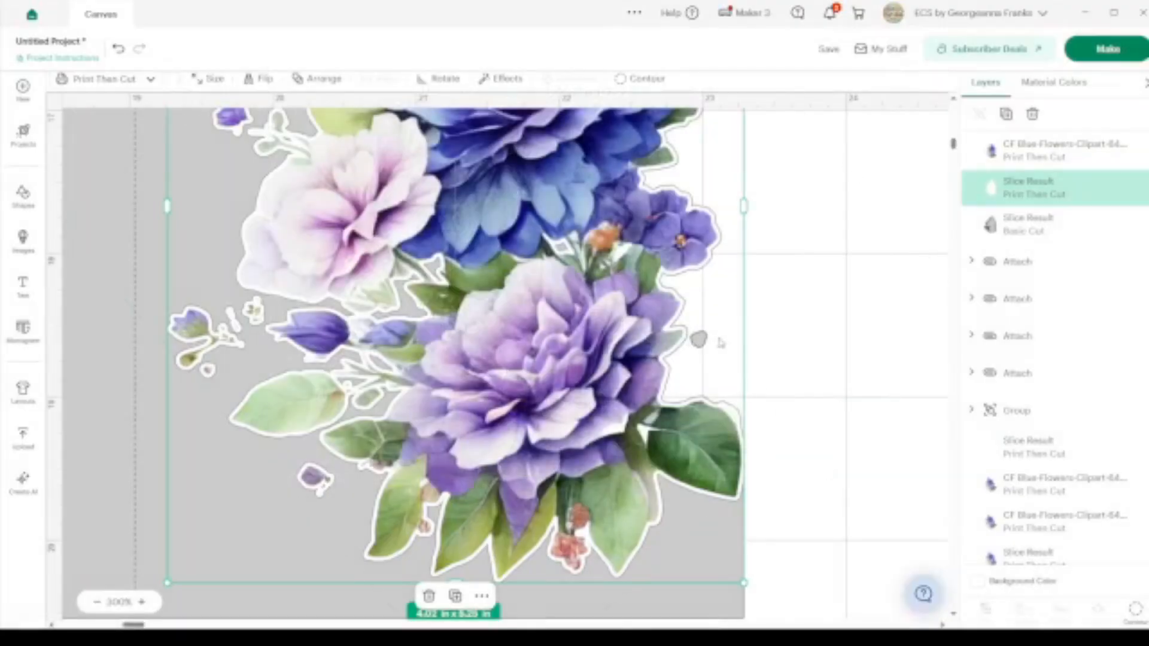
left_click(877, 474)
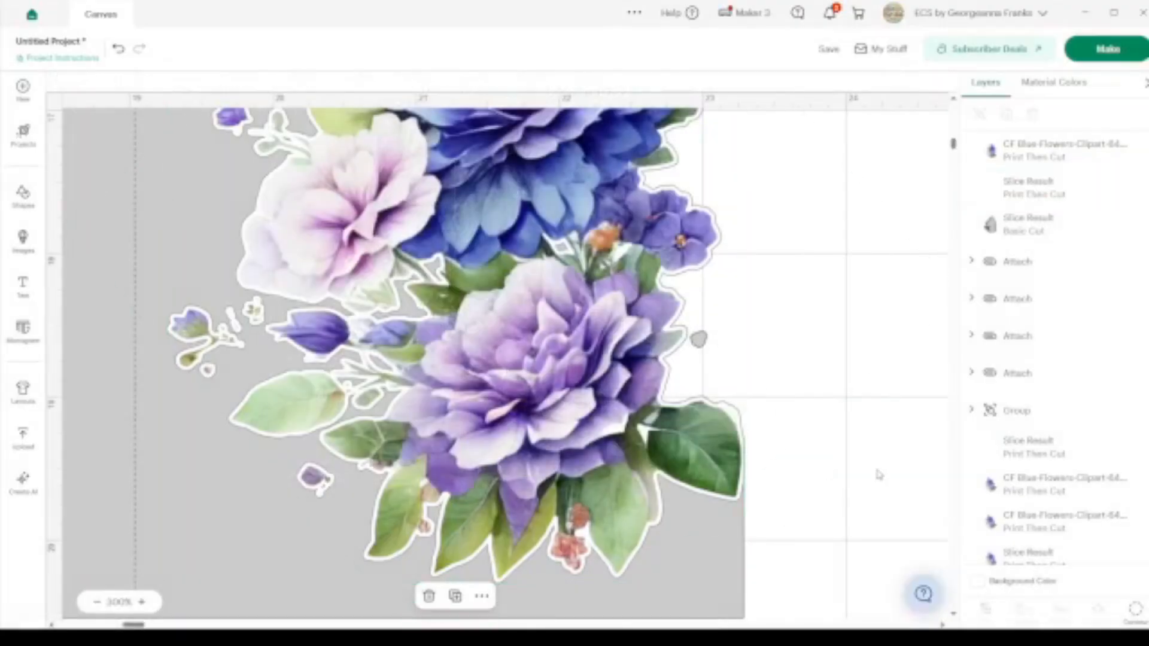
Step: Detach the score line from the card base and select the base layer alone
left_click(690, 574)
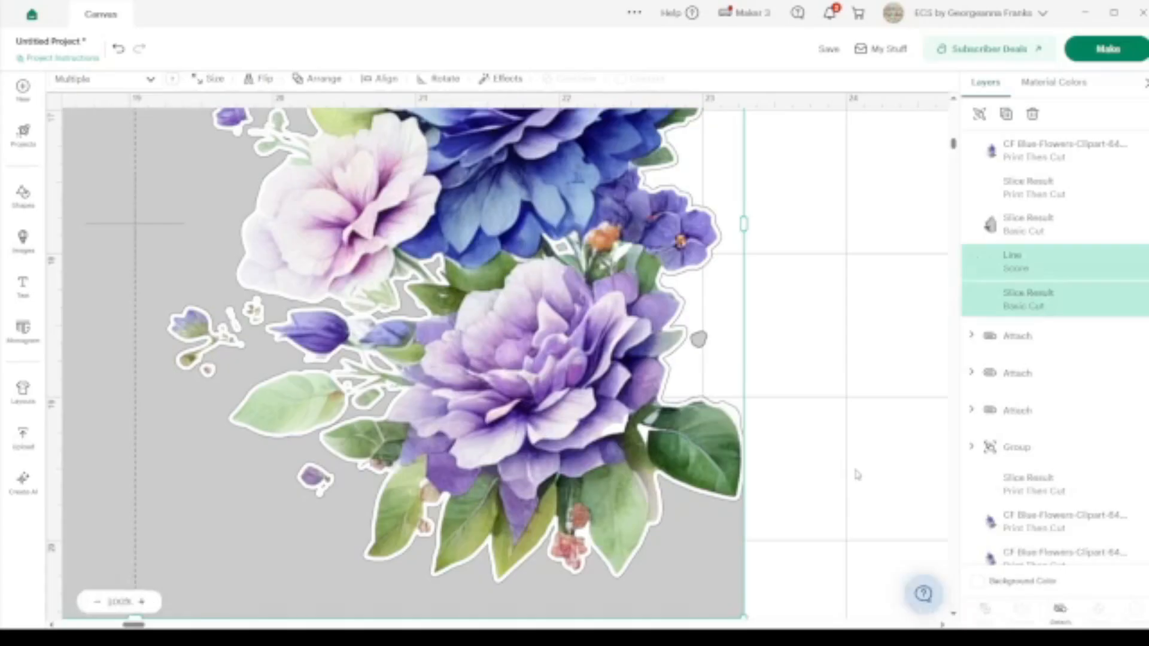
left_click(795, 530)
left_click(705, 569)
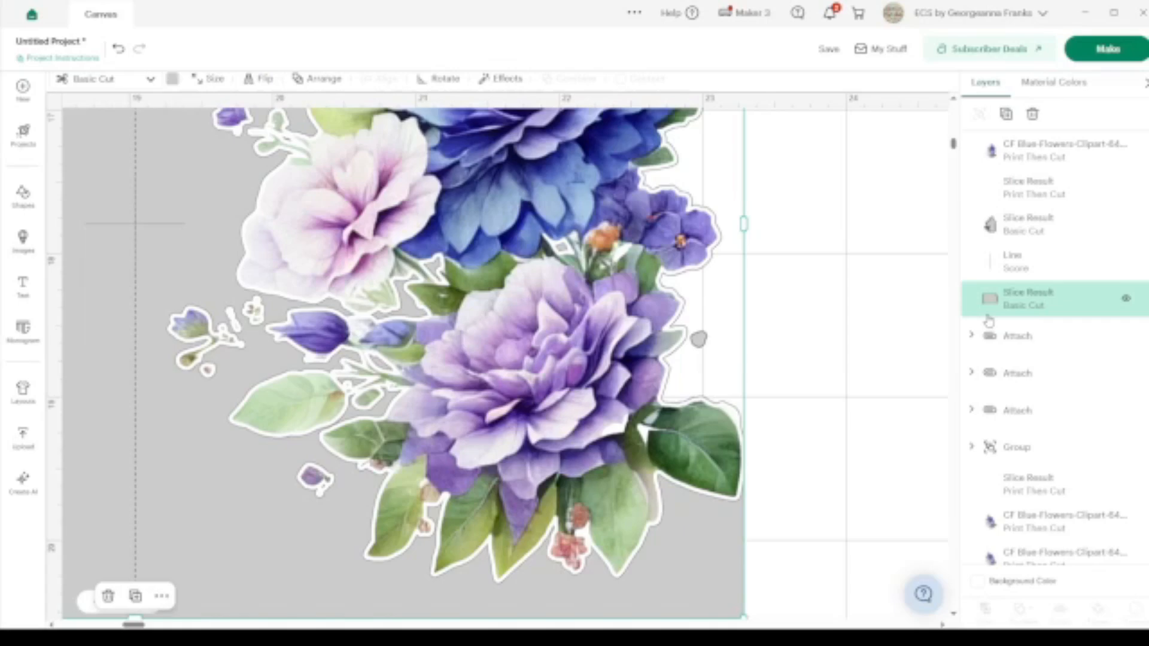
Step: Check which layer contains the small grey piece beside the lower purple flower
scroll(1044, 511, "down", 5)
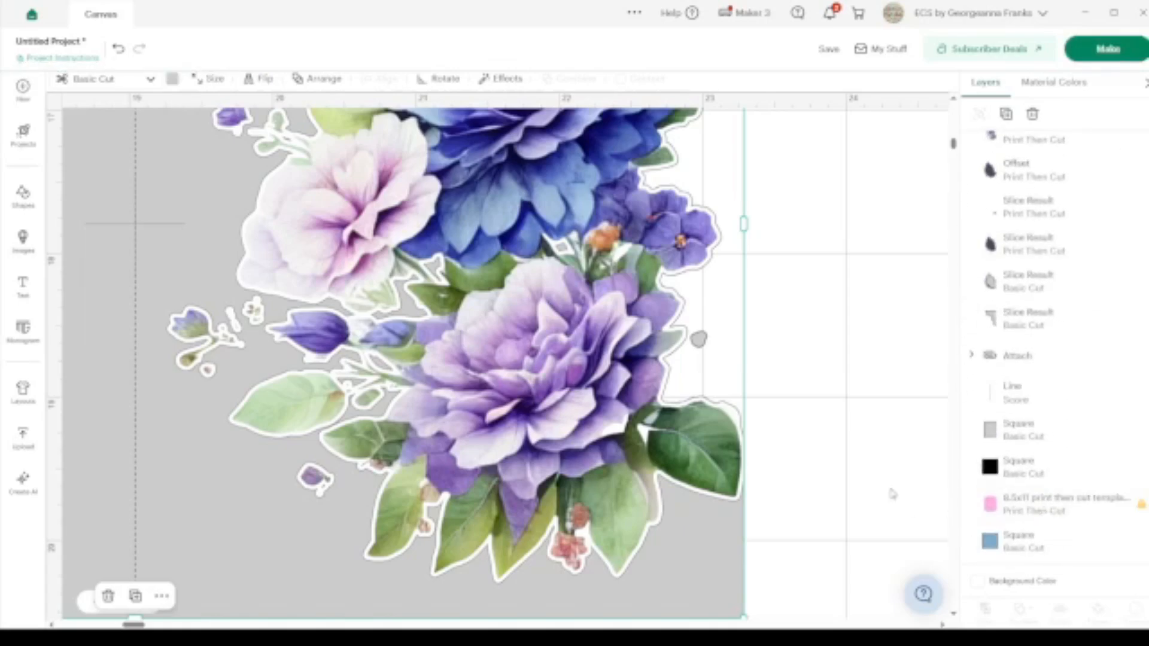
left_click(699, 340)
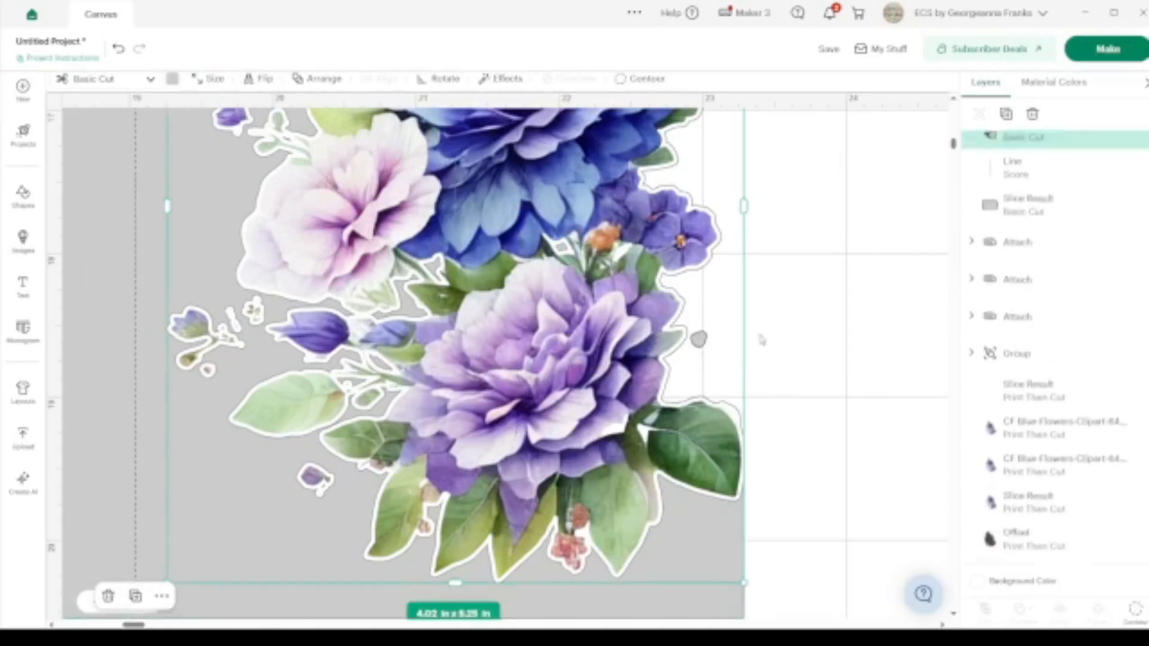
left_click(833, 336)
left_click(698, 340)
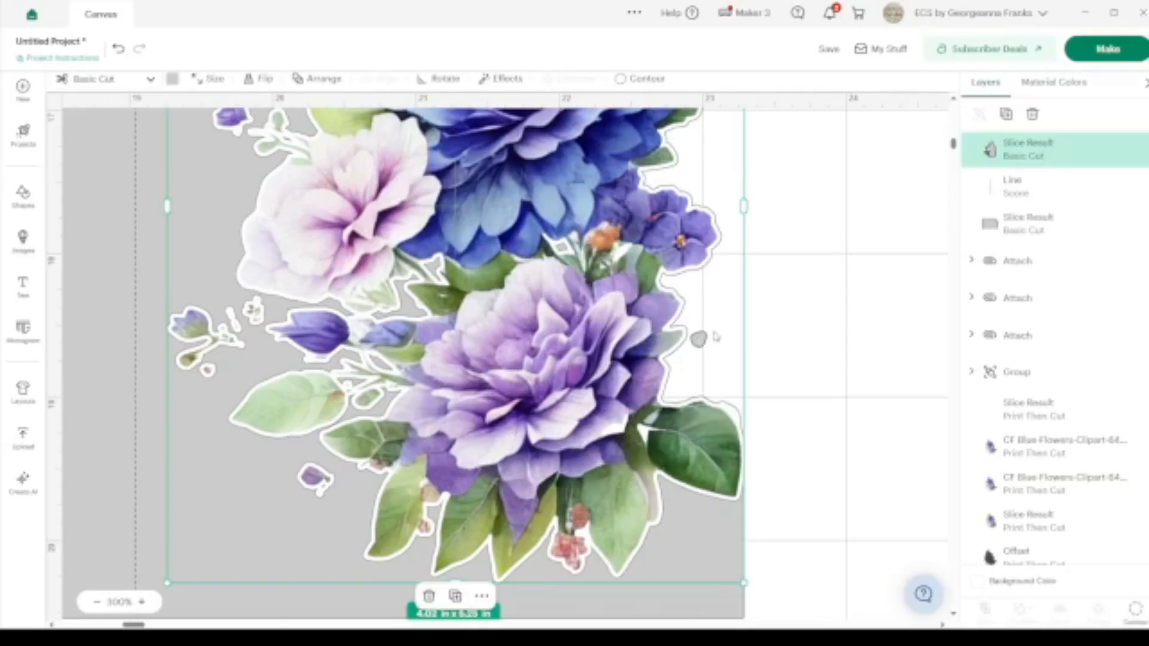
left_click(854, 383)
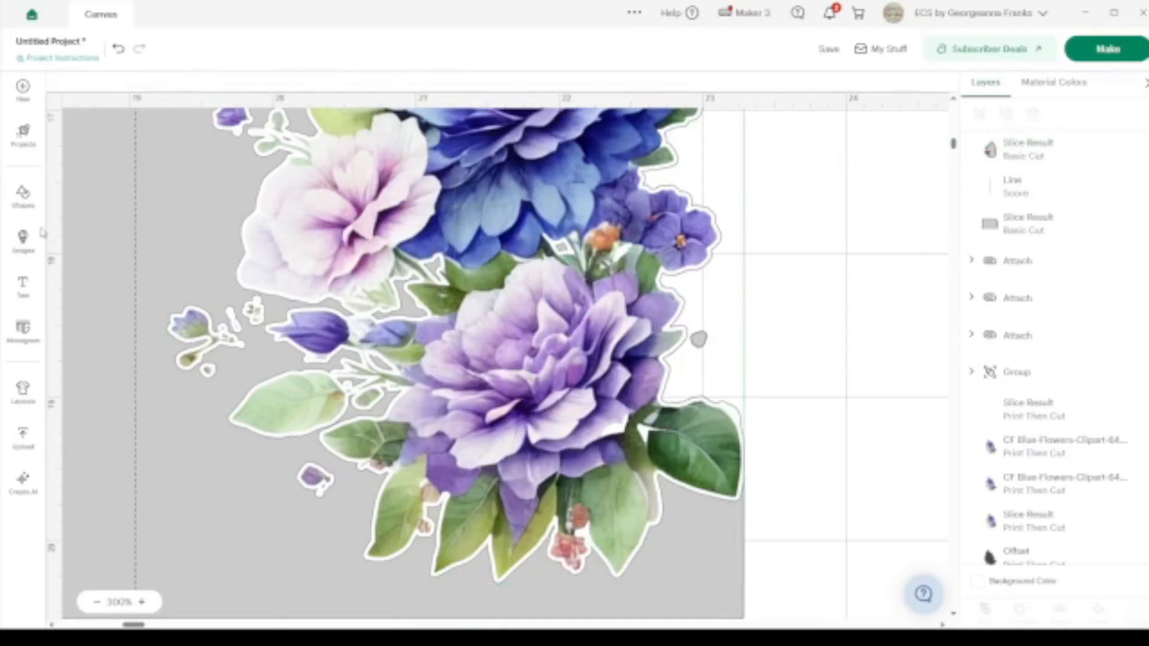
Step: Add a circle shape, shrink it to about 0.28 in and place it over the small stray grey piece
left_click(25, 203)
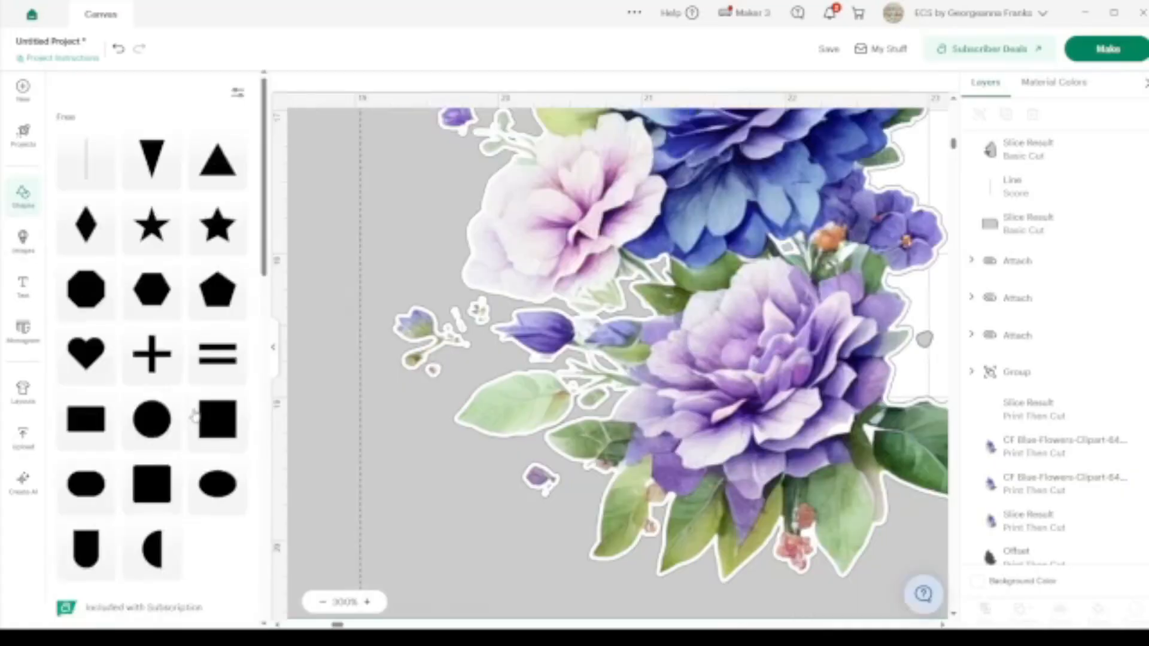
left_click(160, 424)
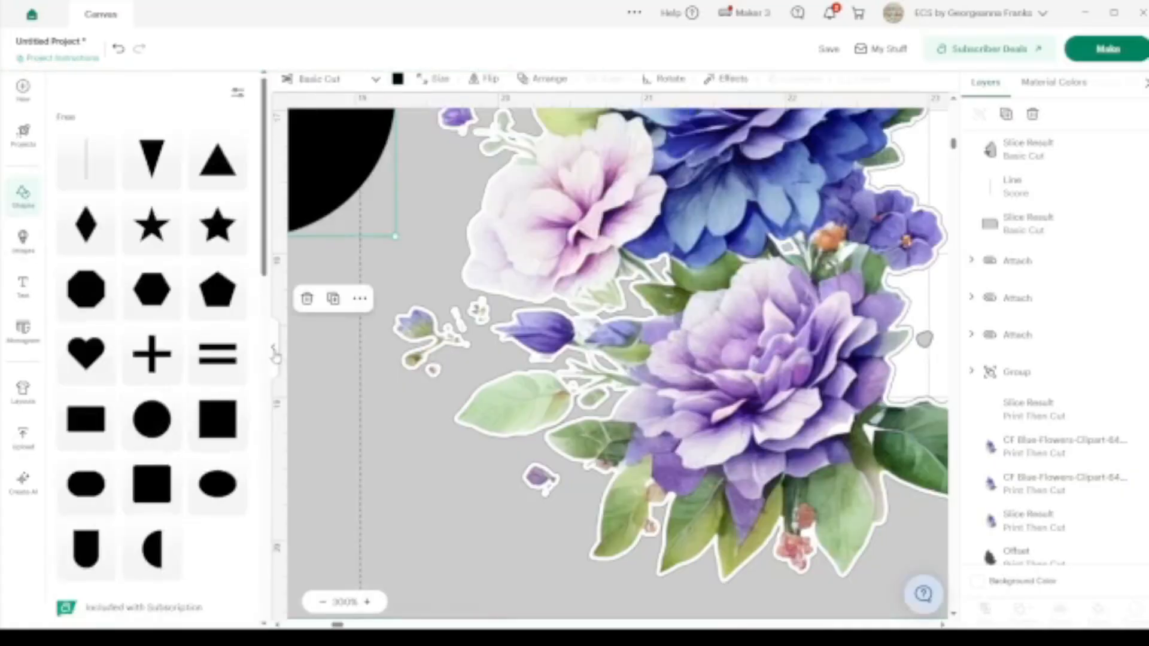
left_click(275, 350)
left_click_drag(105, 150, 880, 366)
left_click_drag(943, 456, 710, 346)
Step: Try to slice the circle out of the card base and delete the cut-out piece
left_click(722, 569, "shift")
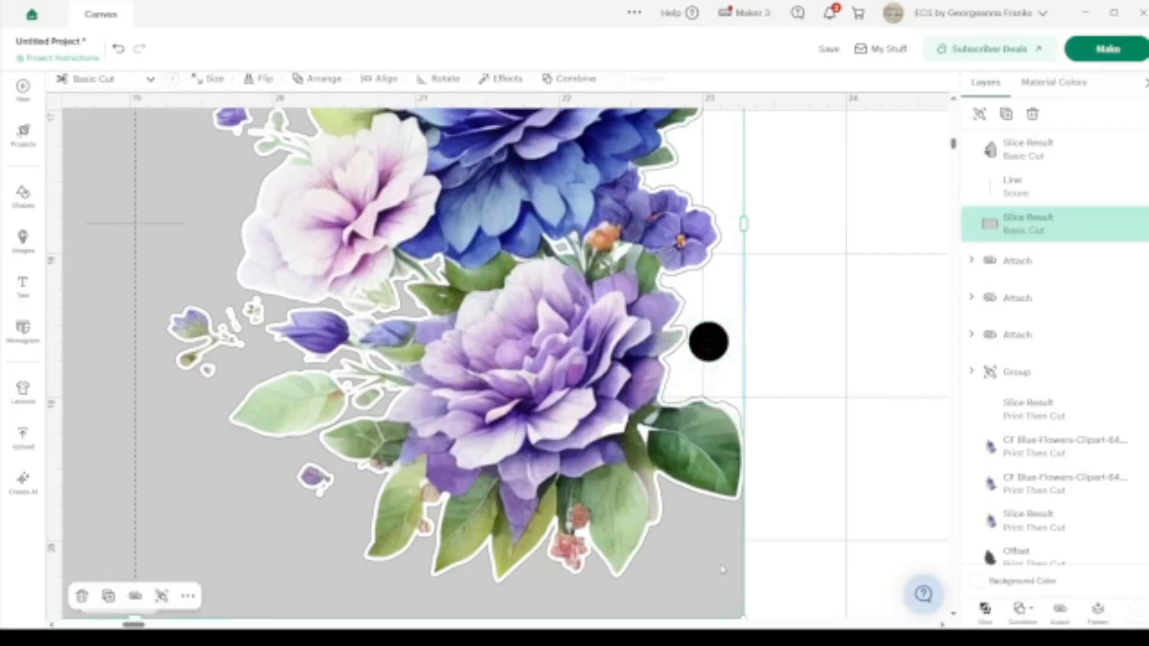
left_click(984, 609)
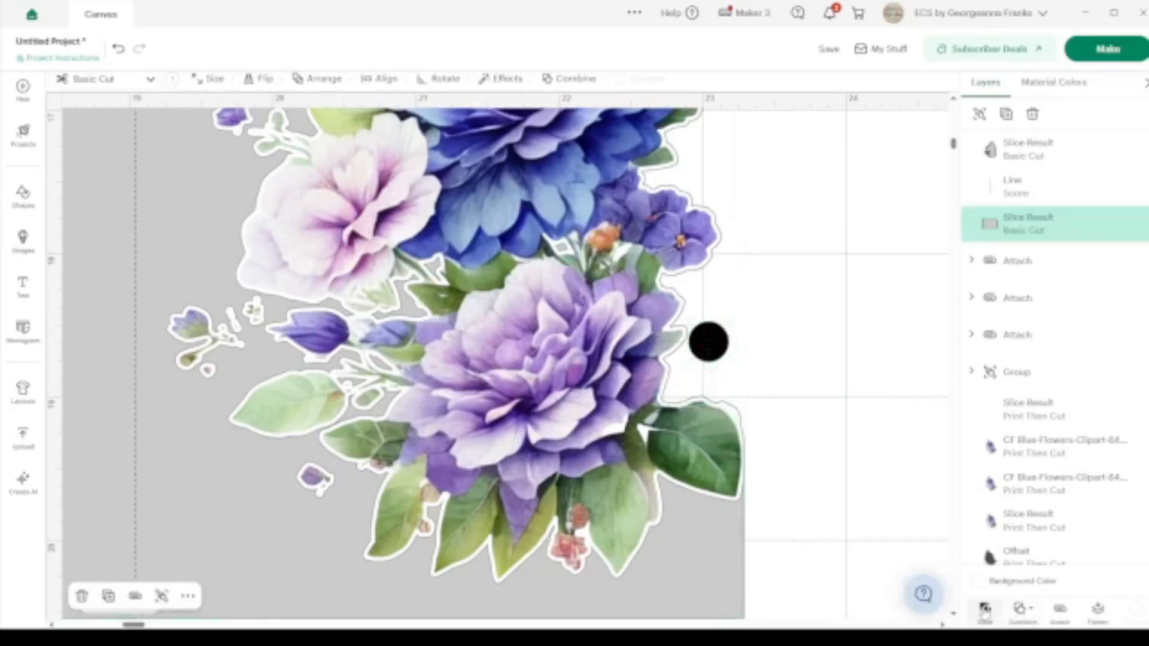
left_click(710, 345)
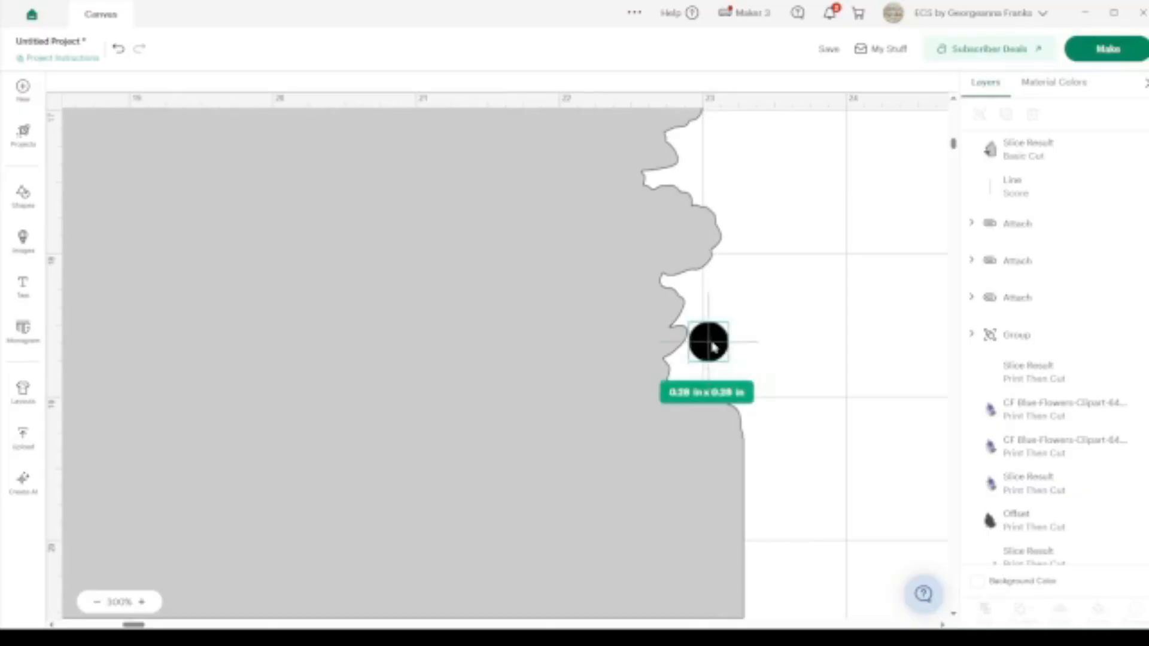
key("Delete")
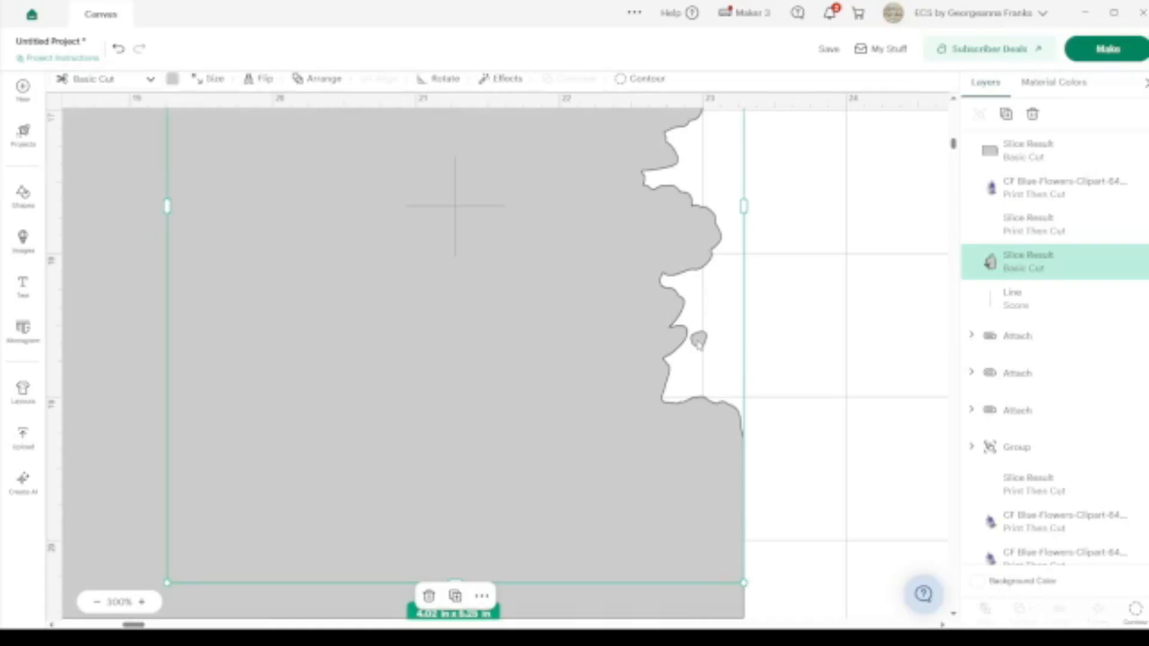
Step: Undo the slice along with the circle's placement, resizing and insertion
key("ctrl+z")
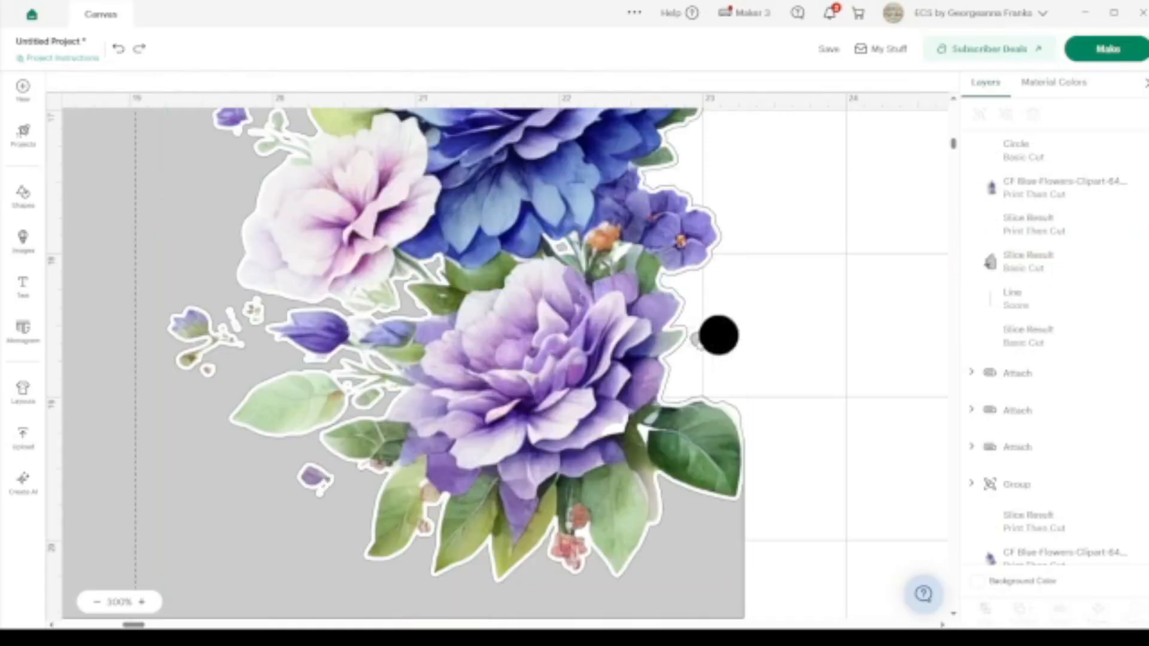
key("ctrl+z")
key("ctrl+z")
key("ctrl+z")
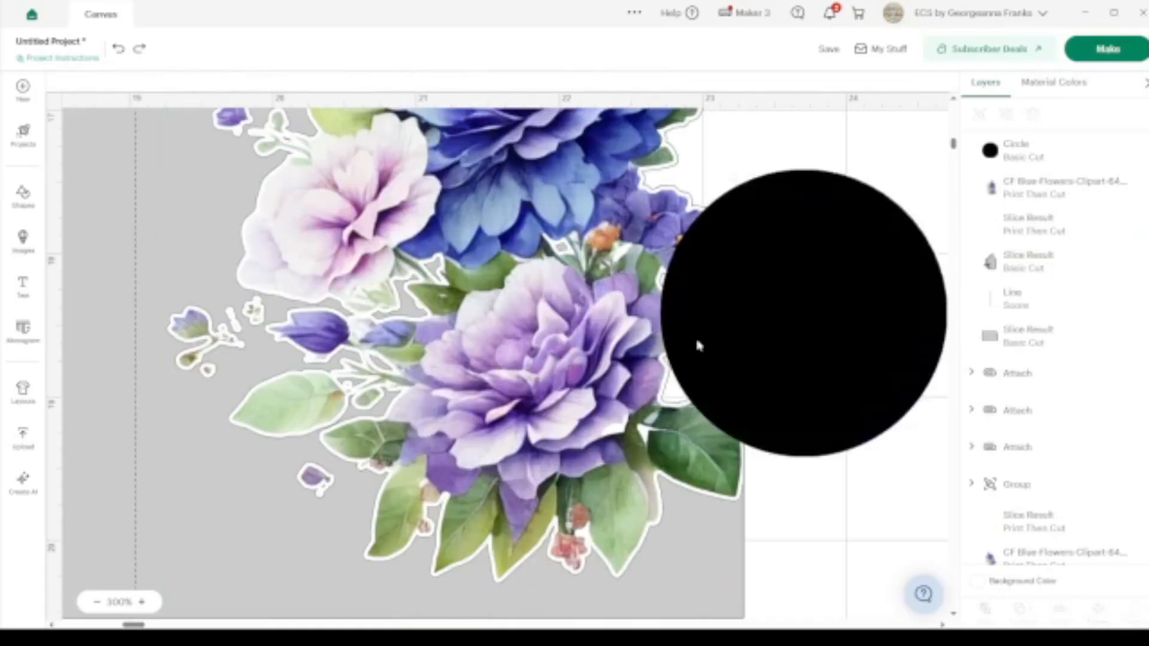
key("ctrl+z")
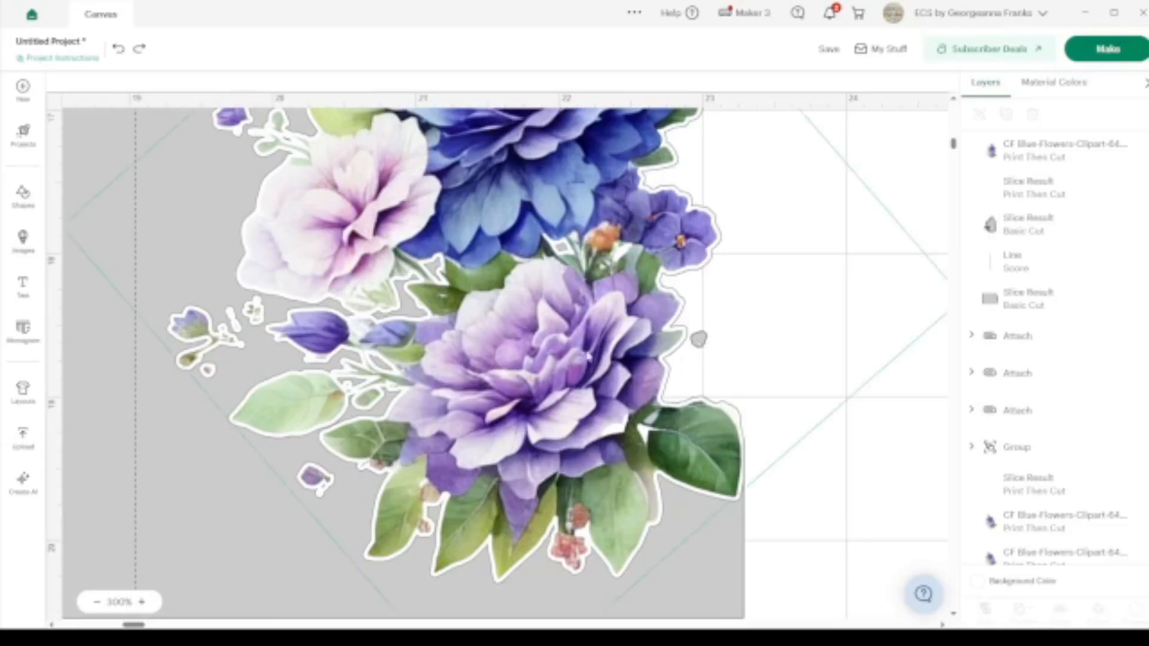
Step: Check the top flower clipart's contours for the stray piece and leave them unchanged
left_click(699, 339)
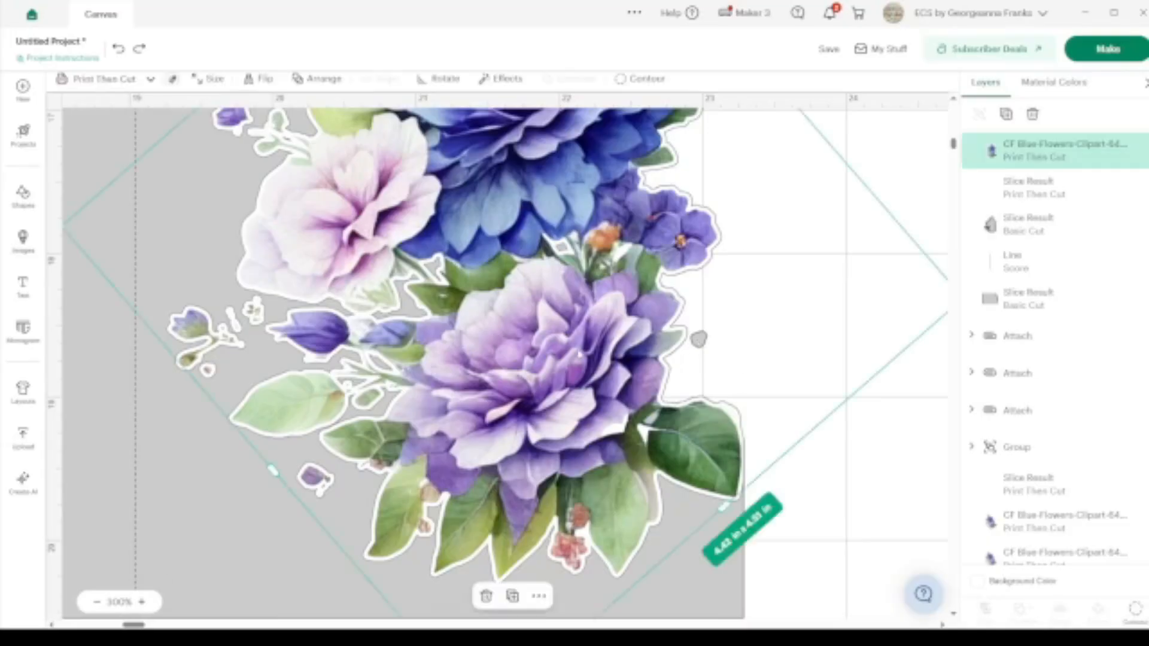
left_click(635, 78)
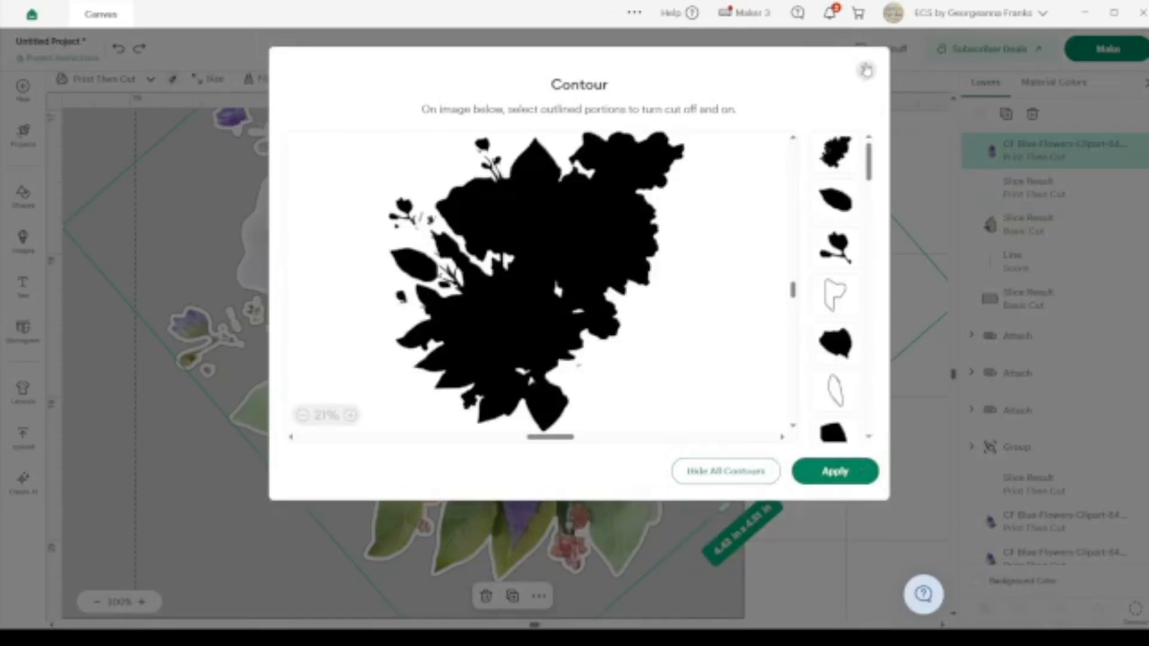
left_click(865, 70)
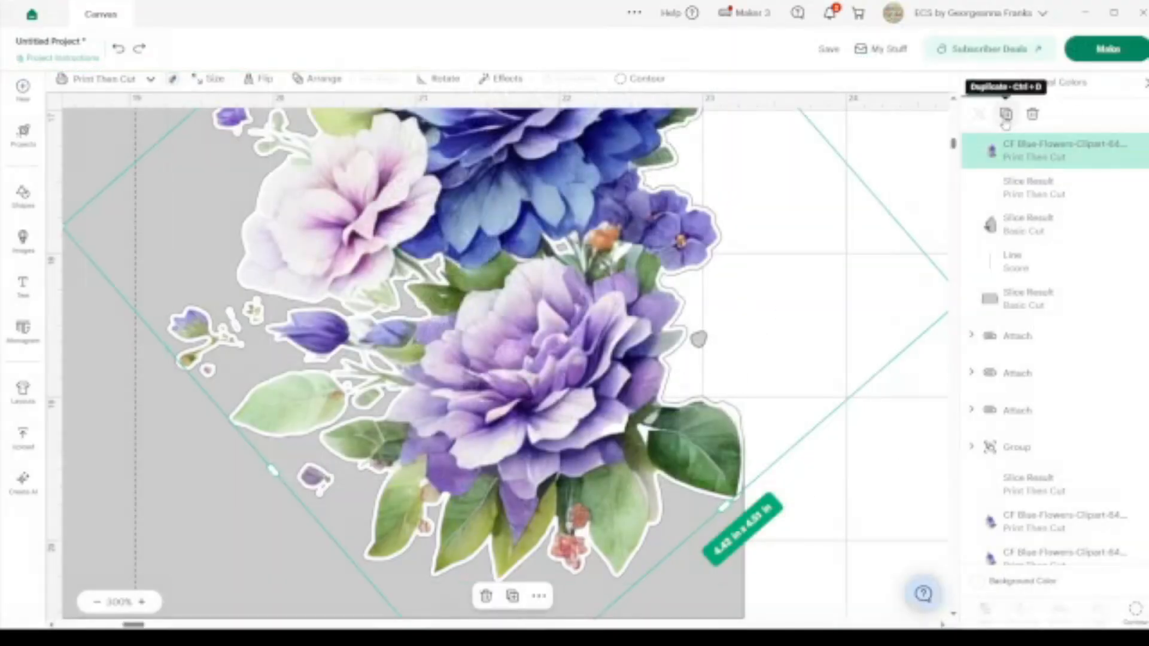
Step: Examine the shapes listed by material colour and the whole flower arrangement for the source of the stray grey piece
left_click(1059, 84)
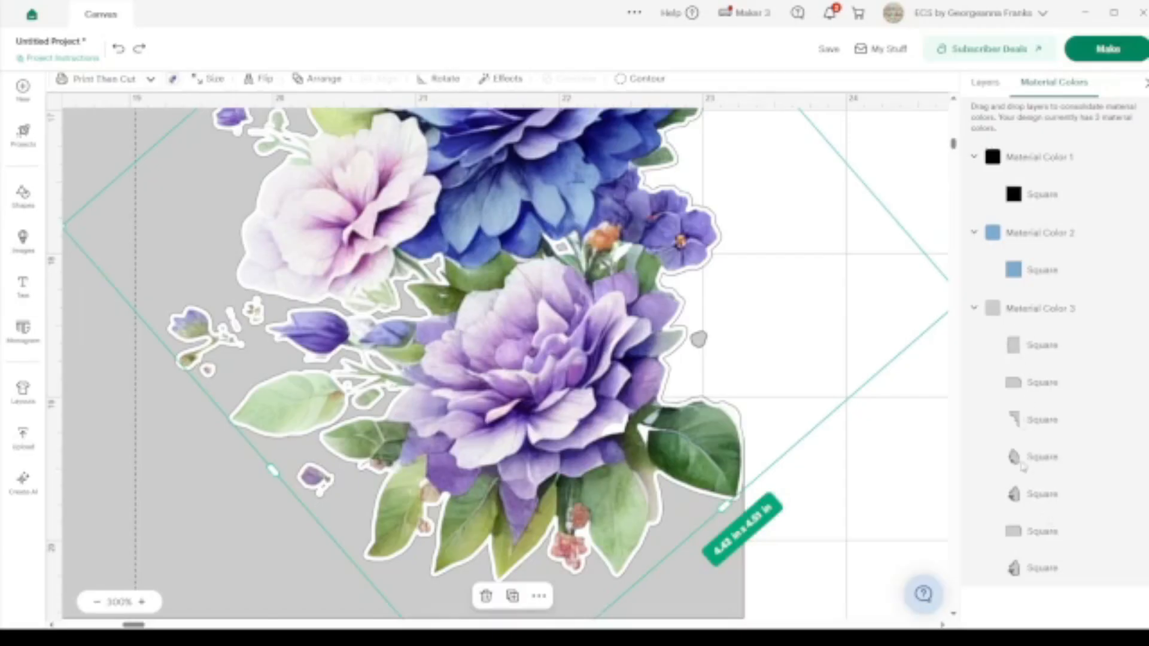
left_click(708, 363)
left_click(880, 345)
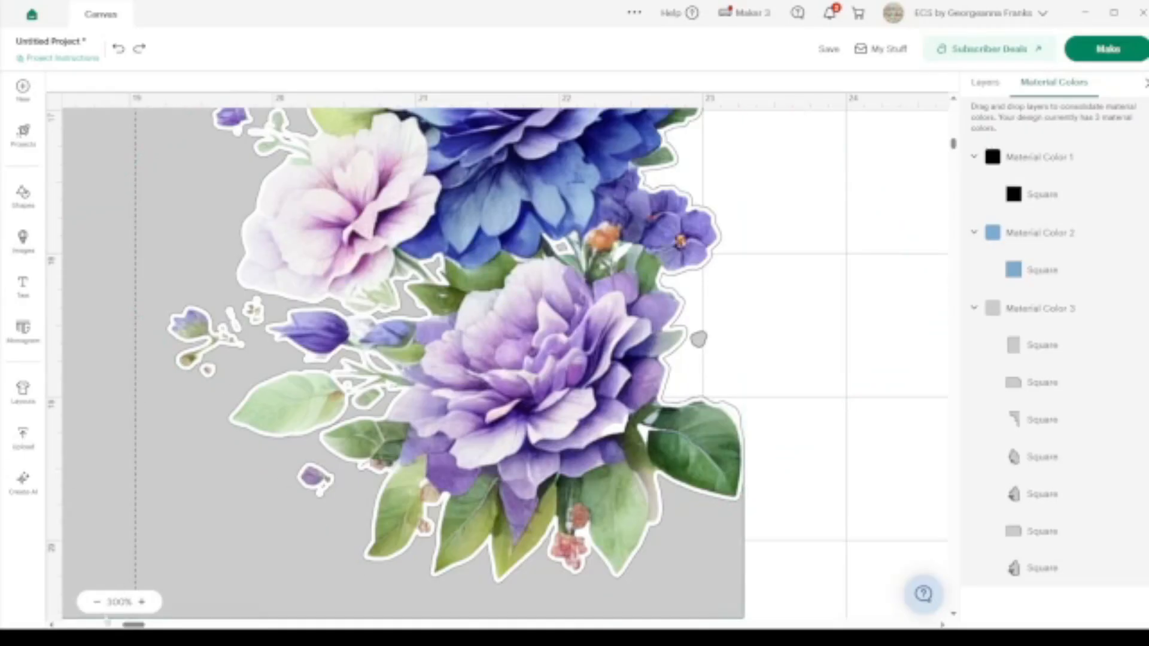
left_click(94, 603)
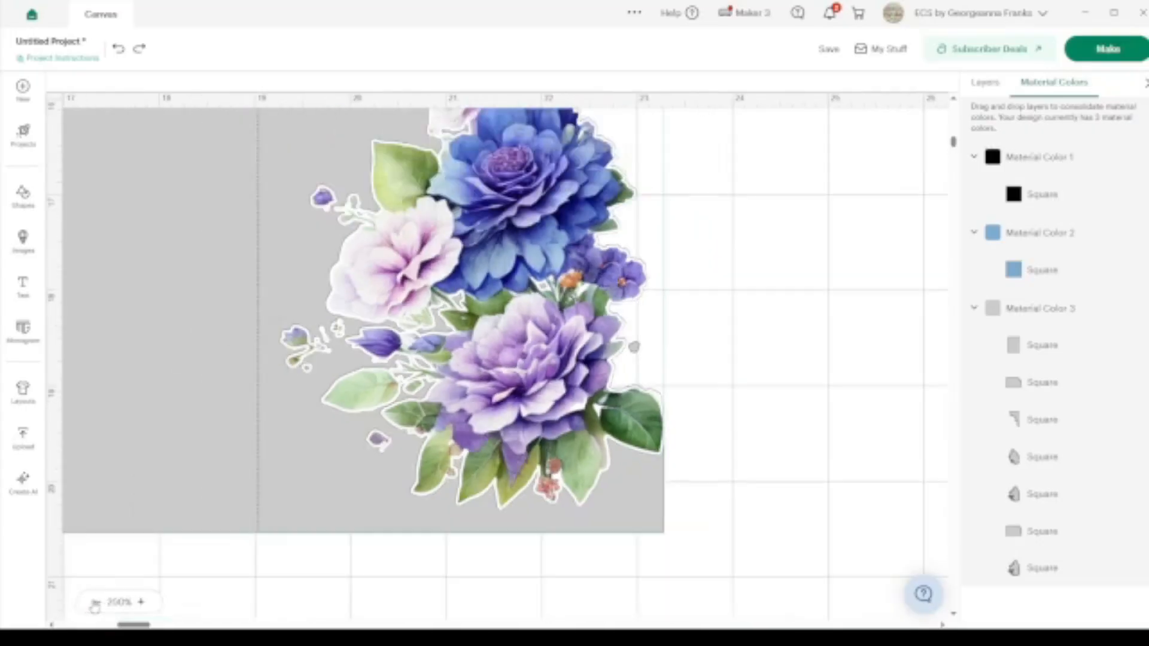
scroll(504, 363, "up", 3)
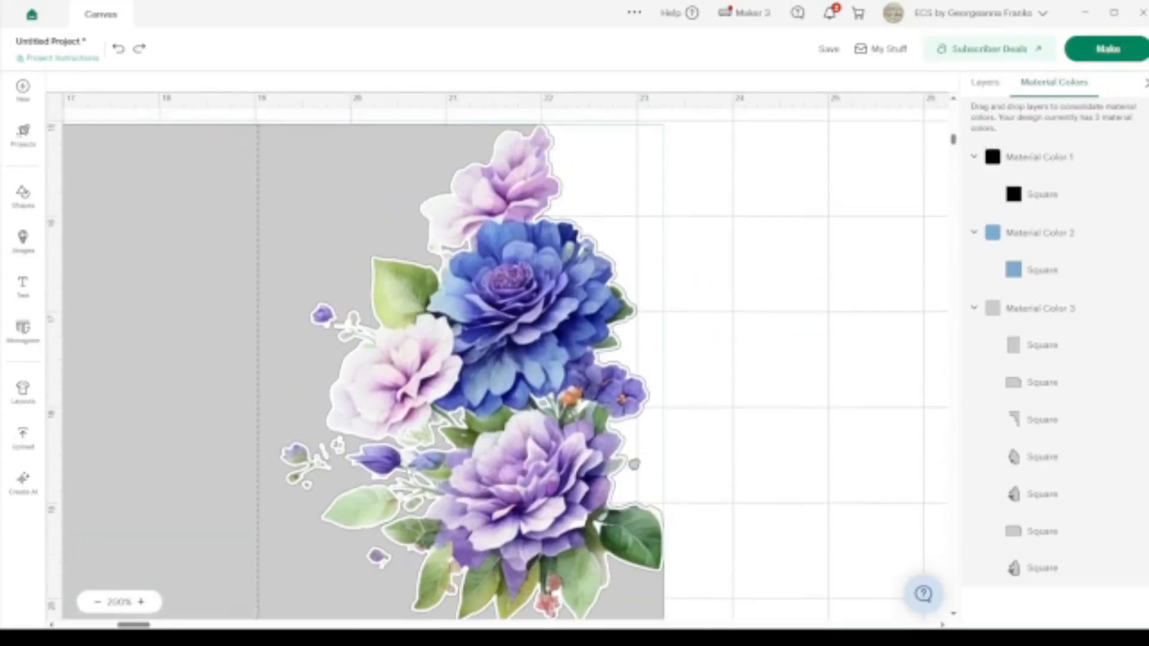
Step: Flatten the flower clipart, its slice results and the card base into one print-then-cut layer, leaving out the score line
scroll(505, 363, "down", 3)
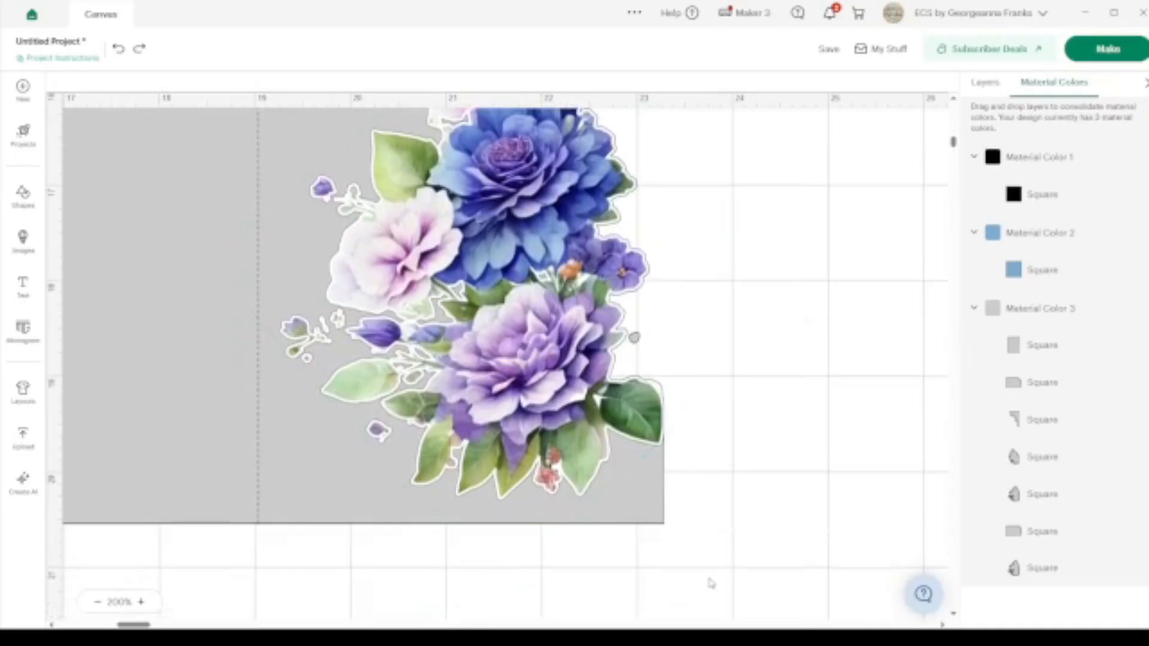
left_click_drag(663, 522, 361, 201)
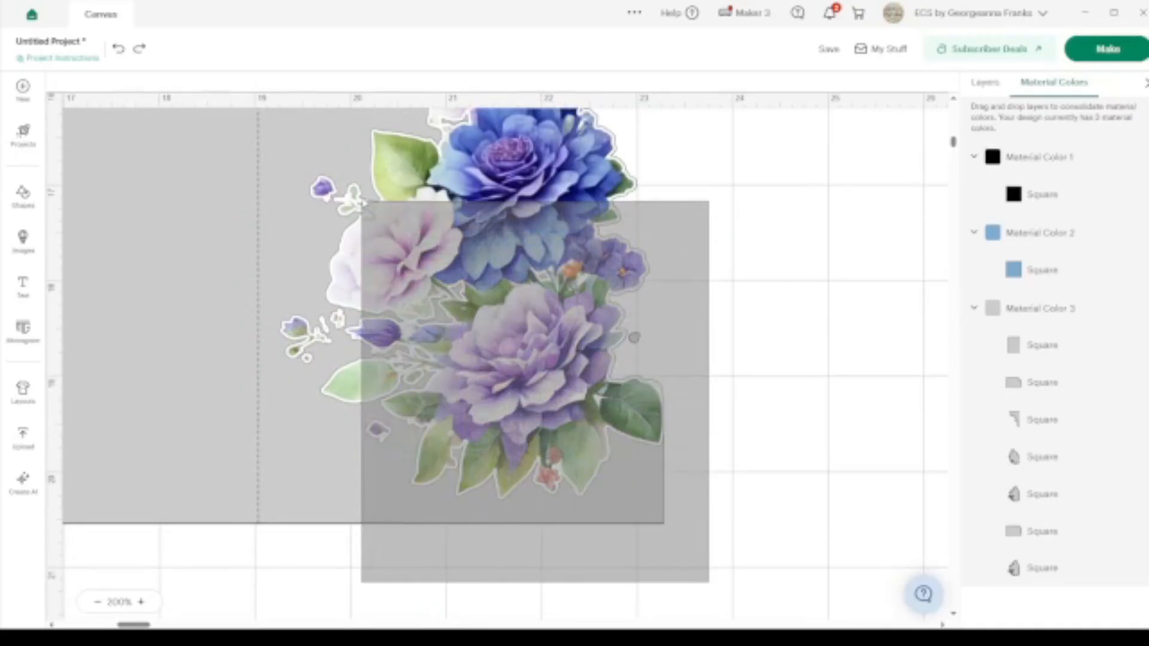
left_click_drag(361, 201, 361, 201)
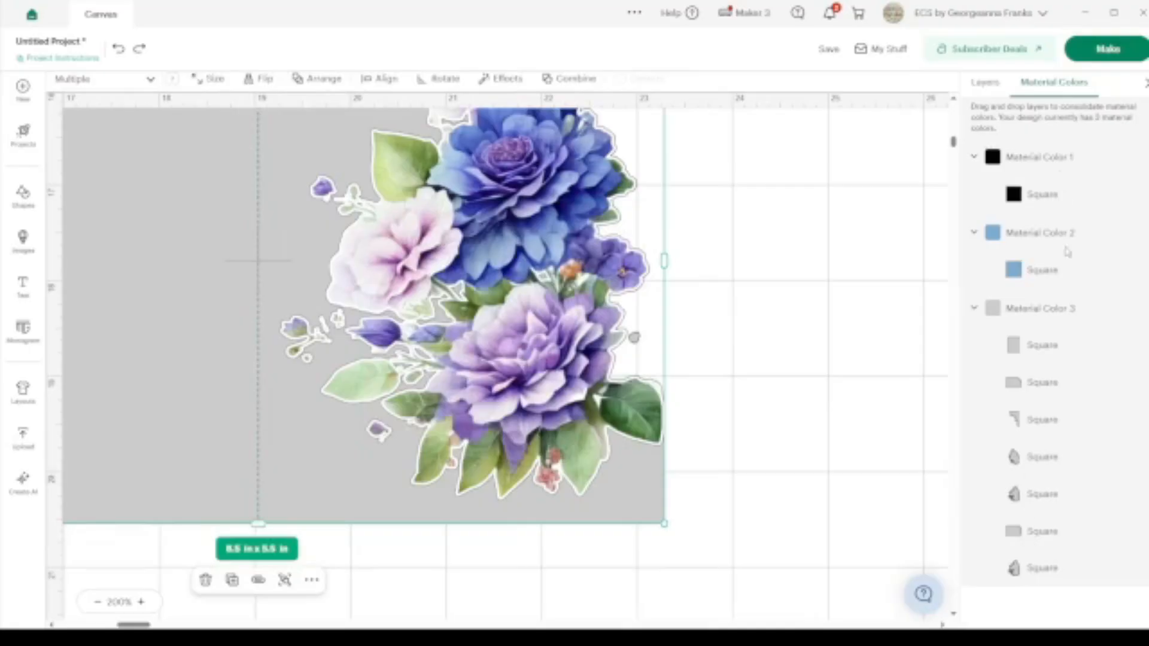
left_click(985, 84)
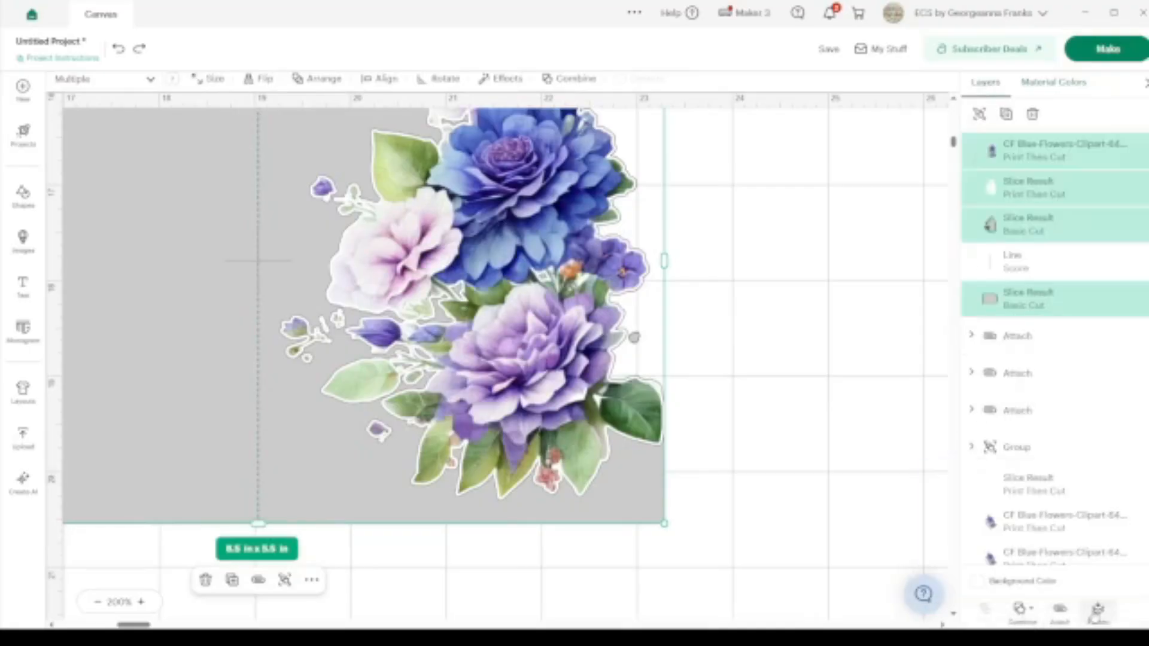
left_click(1097, 609)
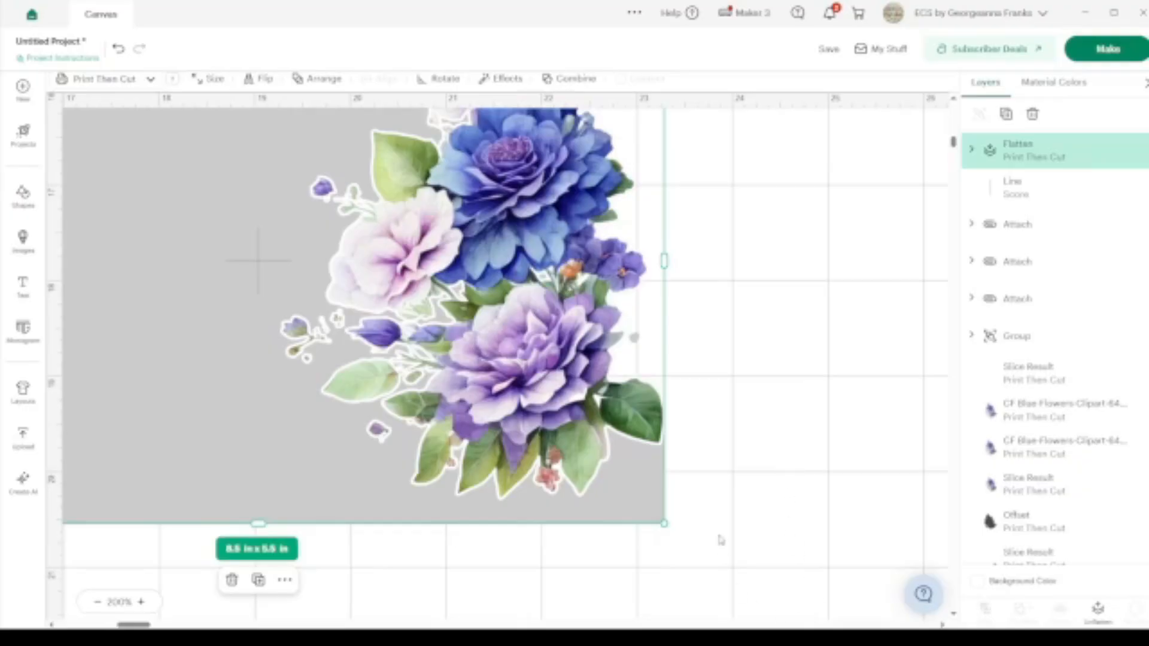
Step: Move the flattened card down away from its score line, and undo the move
scroll(721, 541, "up", 3)
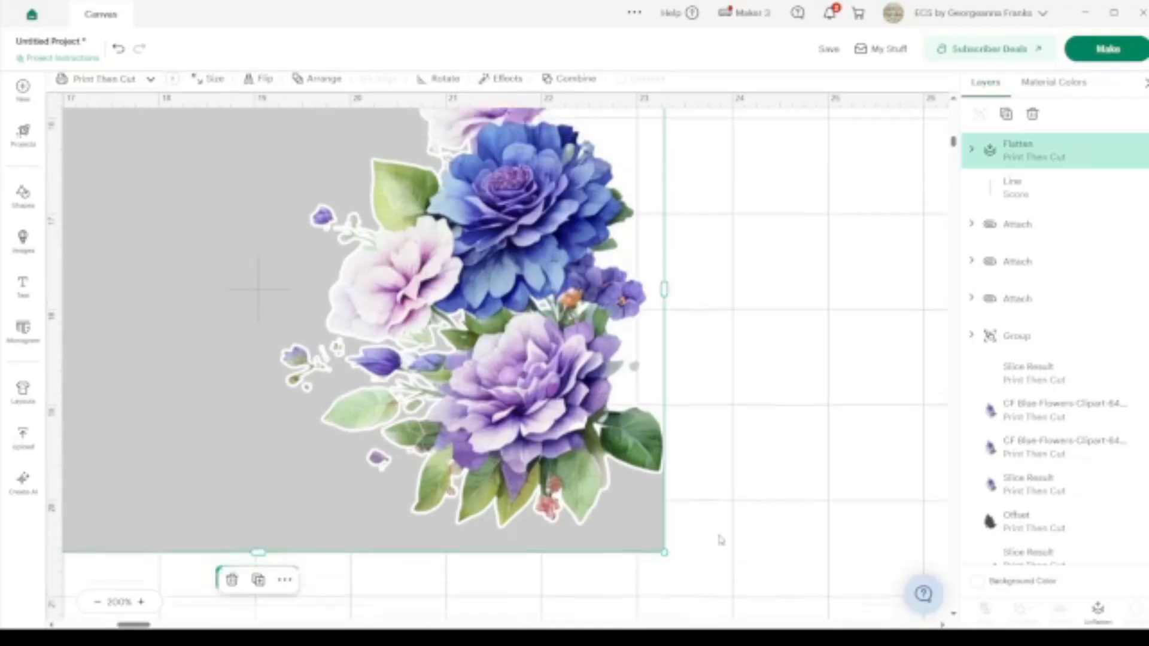
scroll(721, 540, "down", 3)
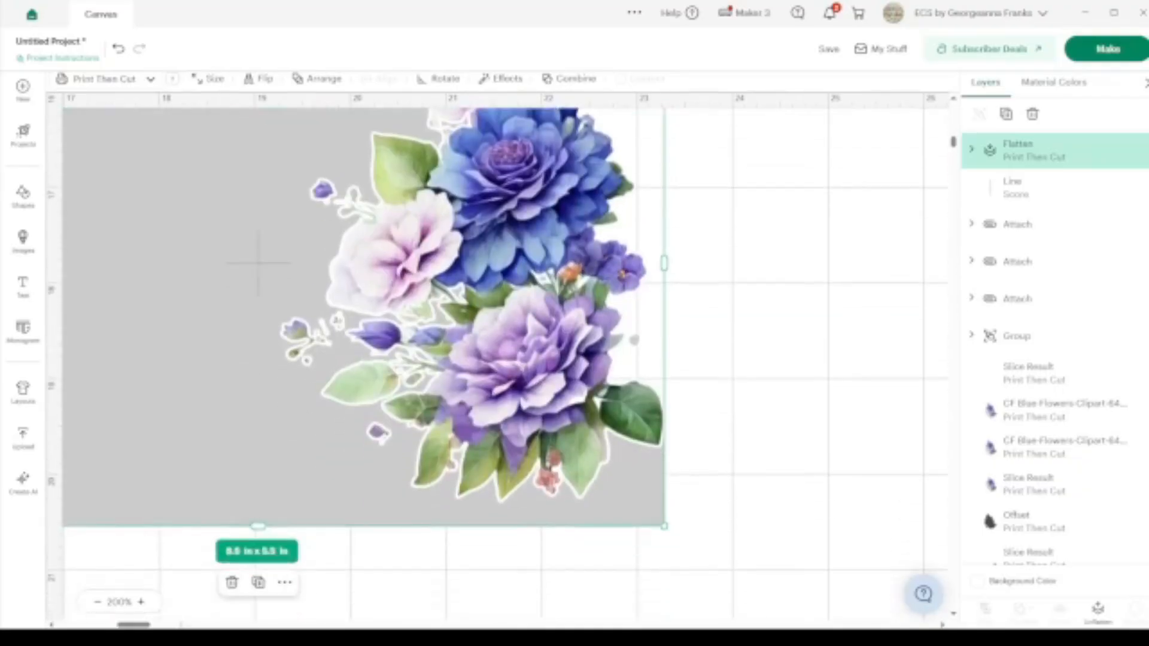
left_click(97, 602)
left_click(97, 602)
left_click(97, 602)
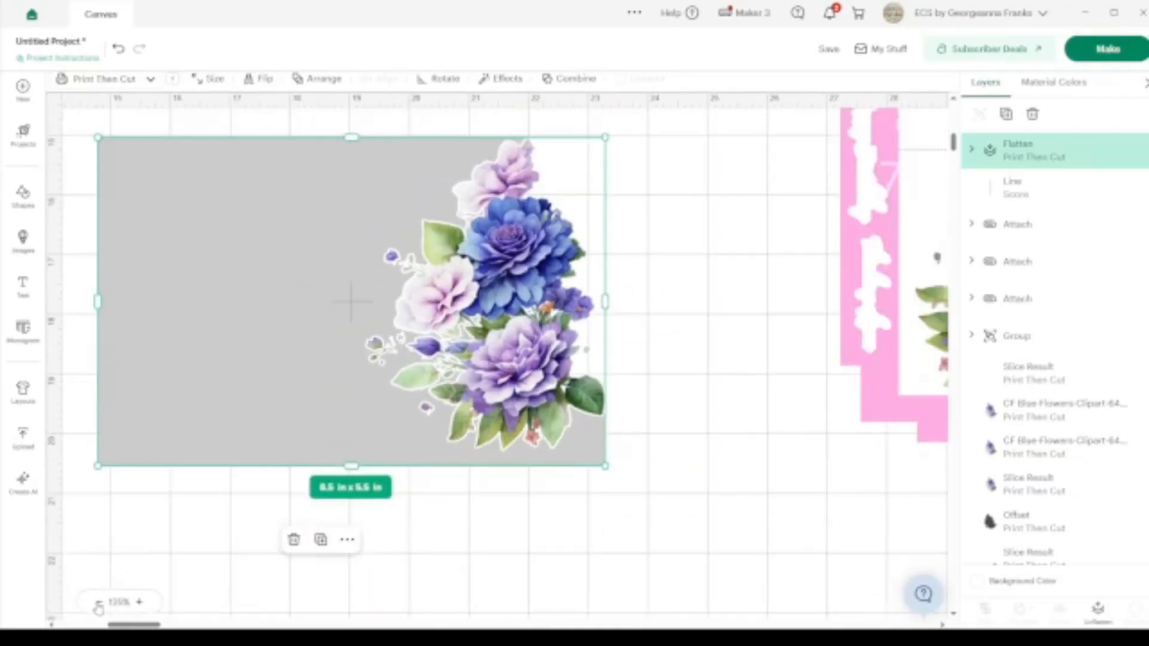
scroll(252, 444, "left", 2)
left_click(363, 358)
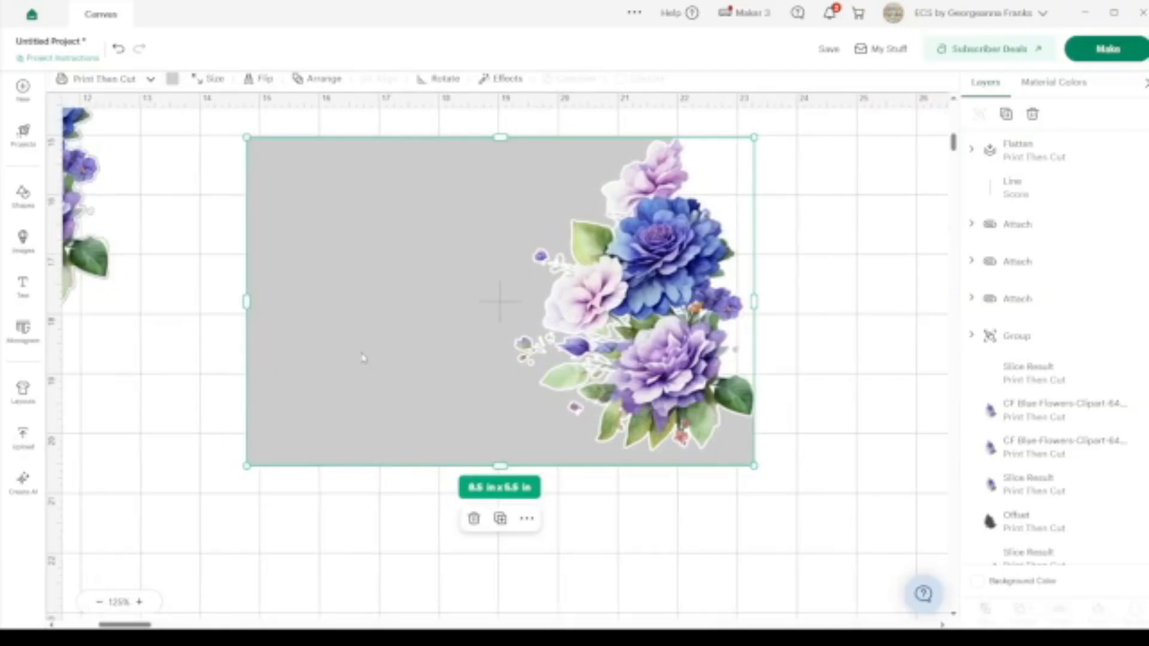
left_click(616, 558)
left_click_drag(454, 287, 448, 500)
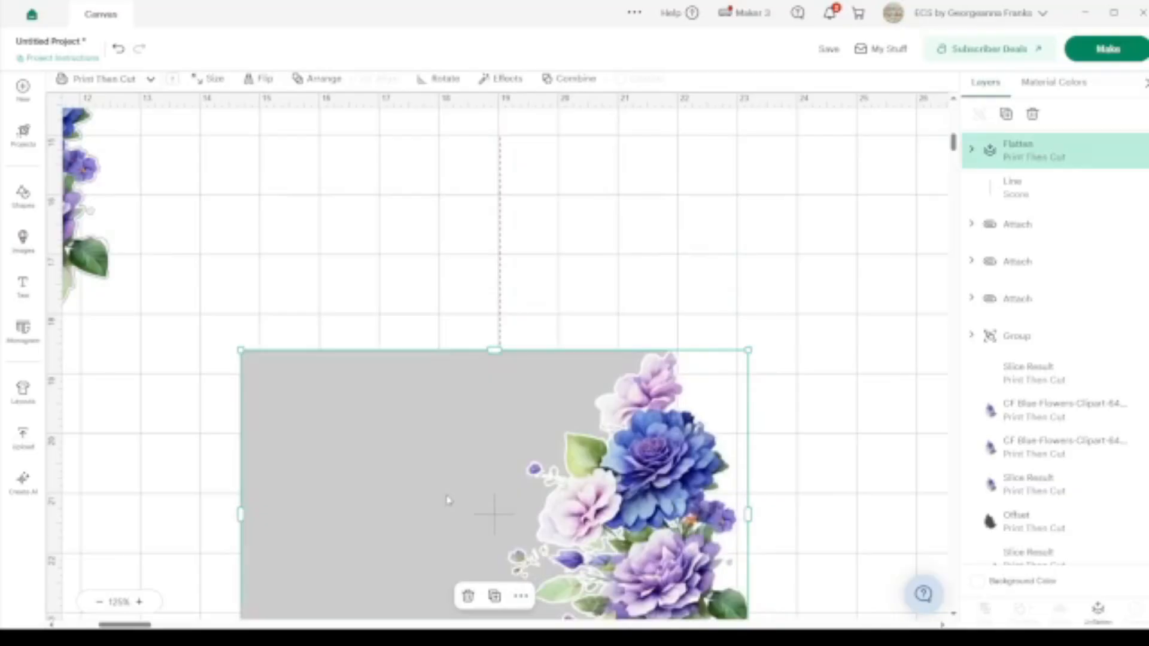
key("ctrl+z")
Step: Send the flattened card to the back behind the score line, and attach the card and score line together
left_click(448, 411)
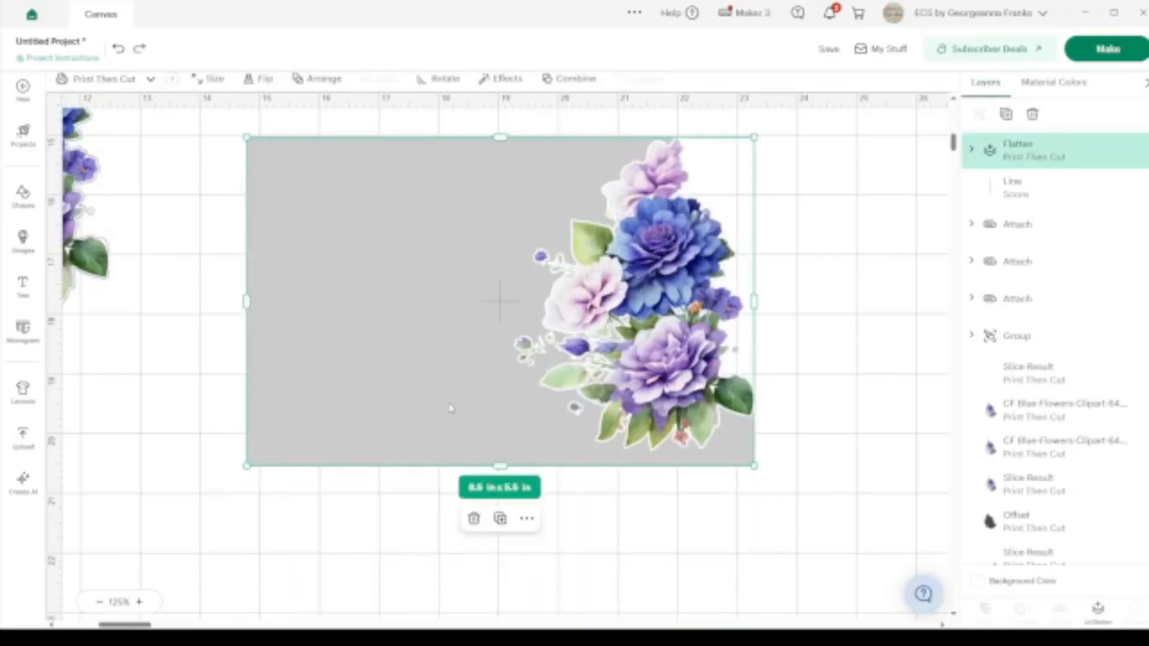
right_click(441, 396)
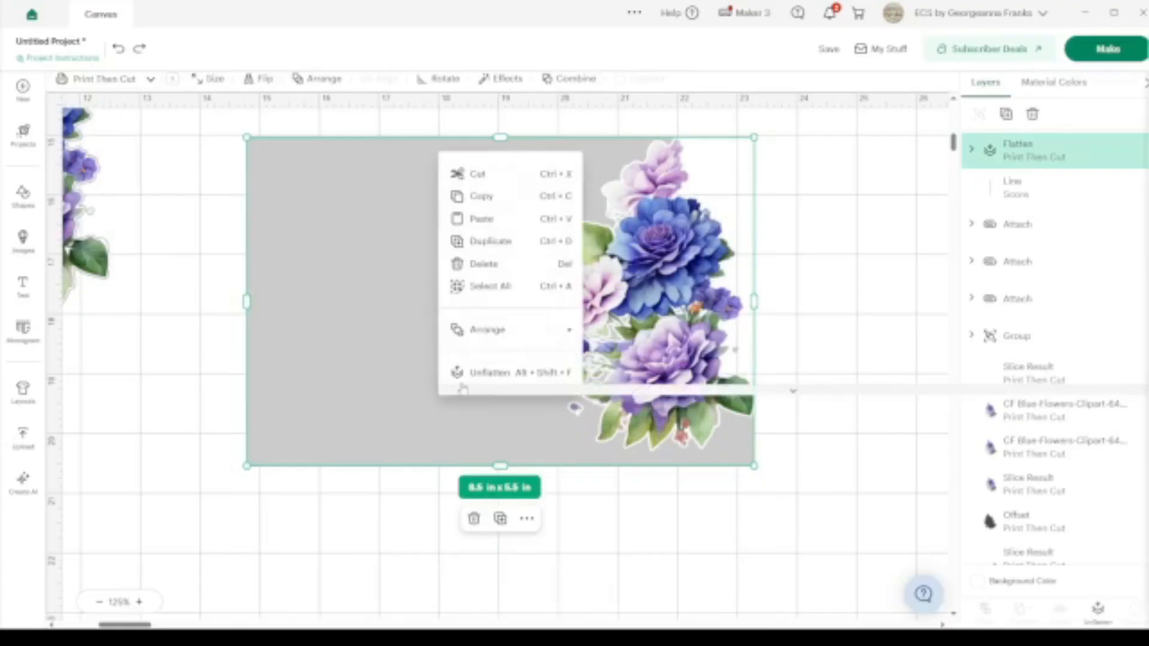
mouse_move(504, 334)
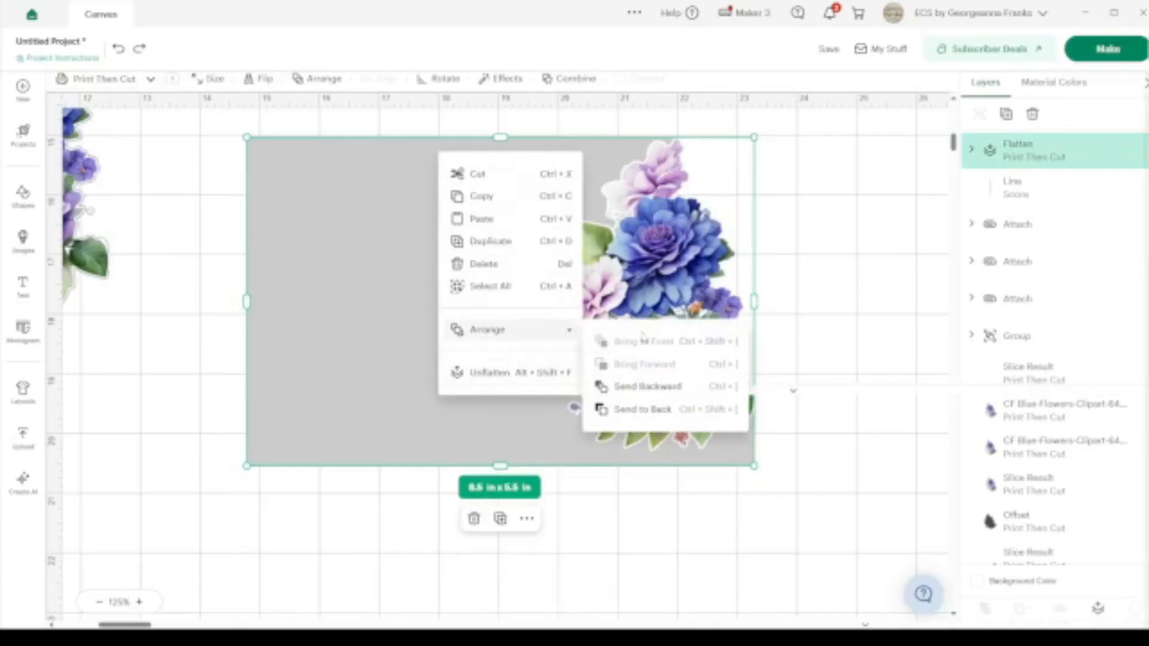
left_click(663, 410)
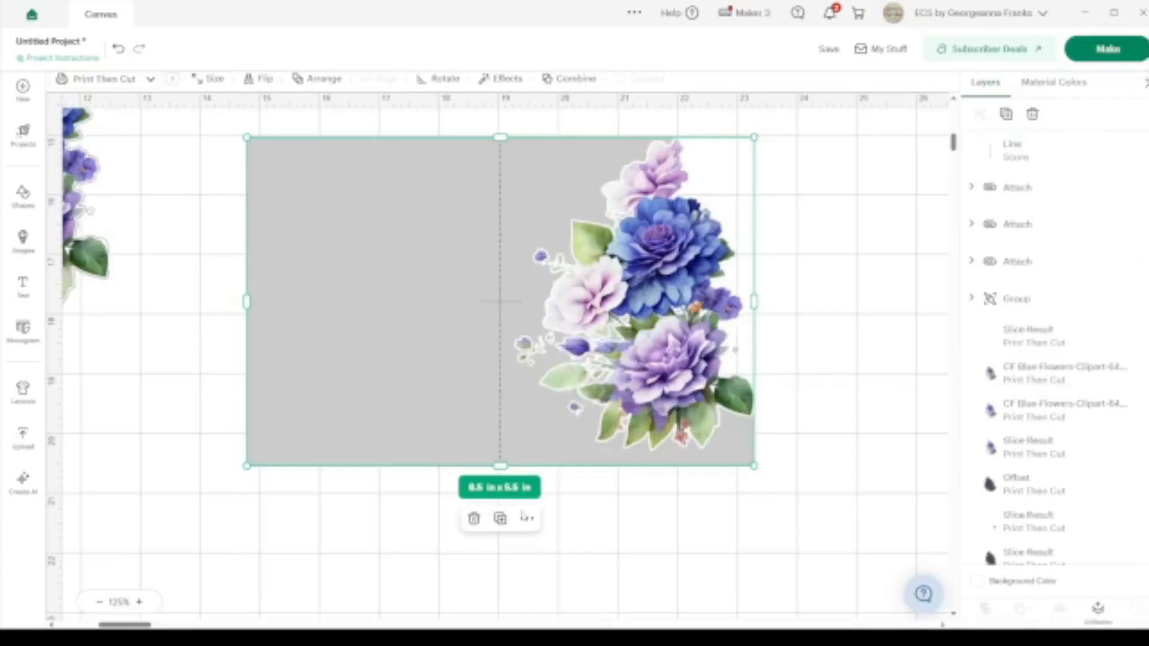
left_click_drag(605, 536, 447, 385)
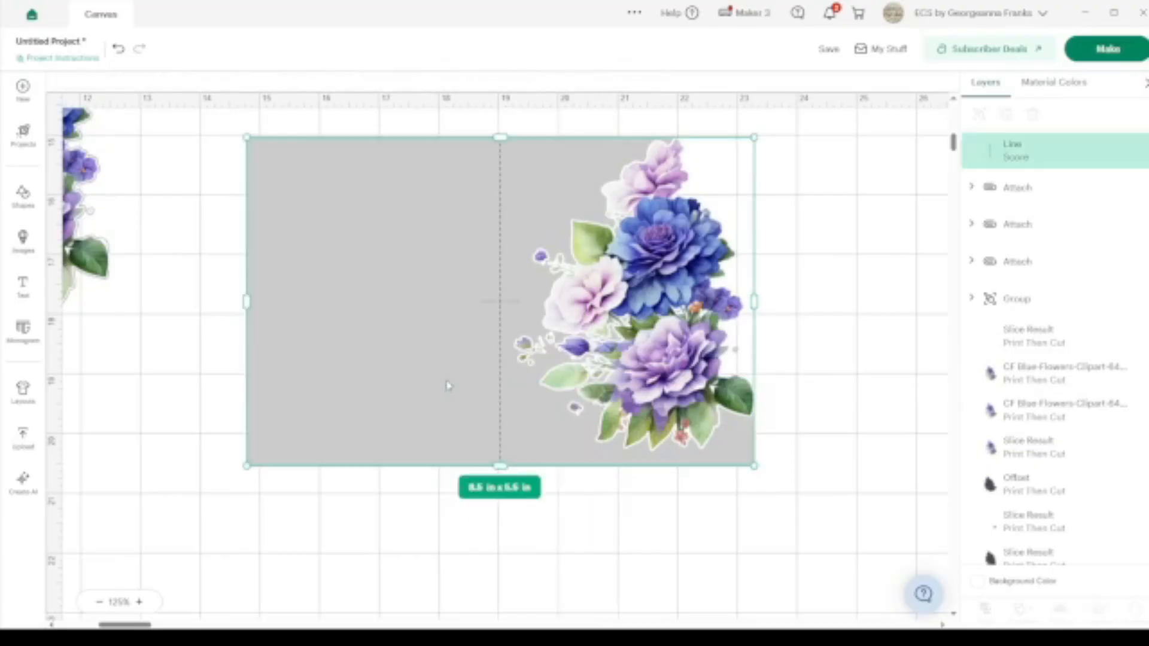
left_click(1061, 616)
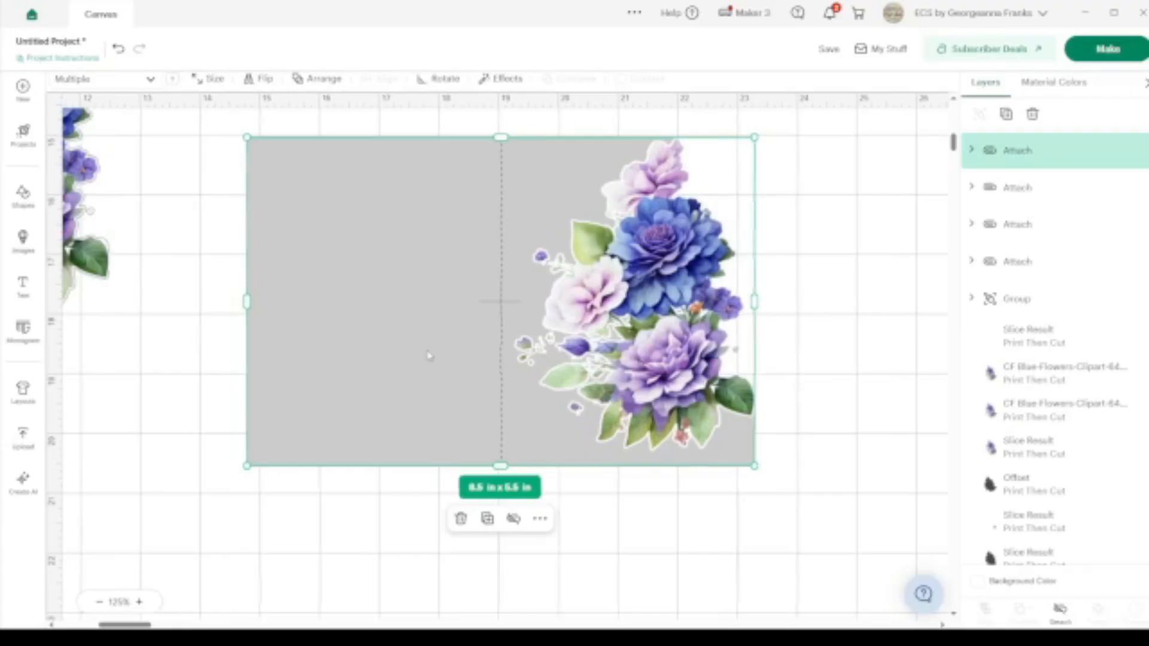
Step: Move the separate grouped flower arrangement down beside the left edge of the attached card
scroll(428, 355, "left", 5)
left_click(278, 220)
left_click_drag(279, 221, 382, 374)
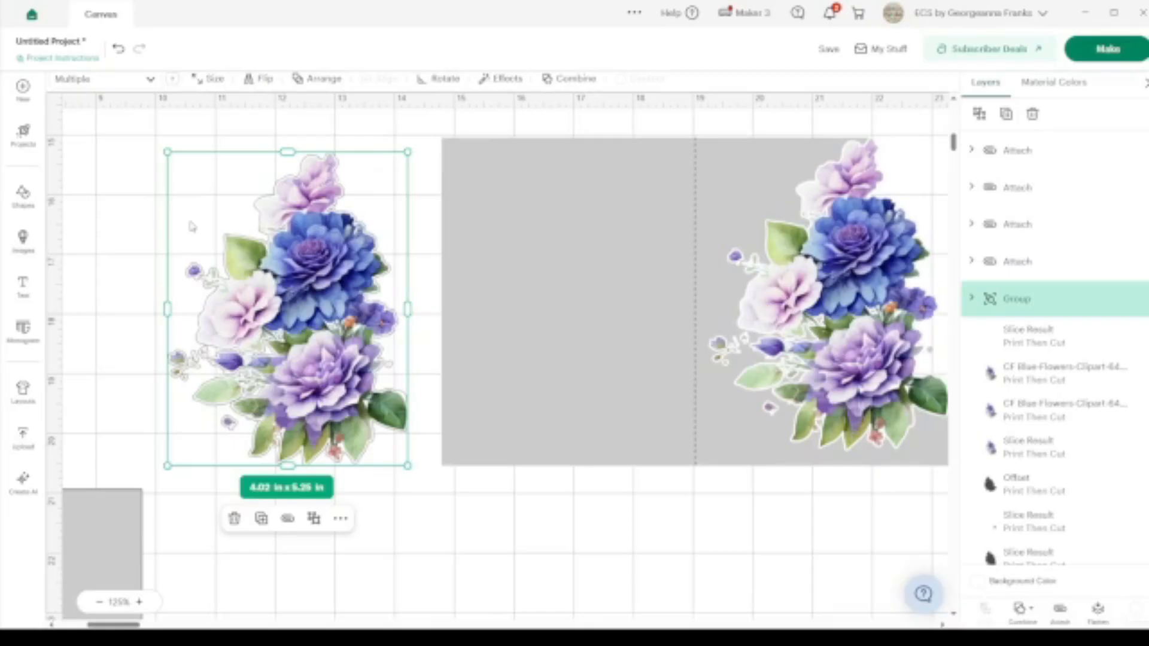
left_click(98, 603)
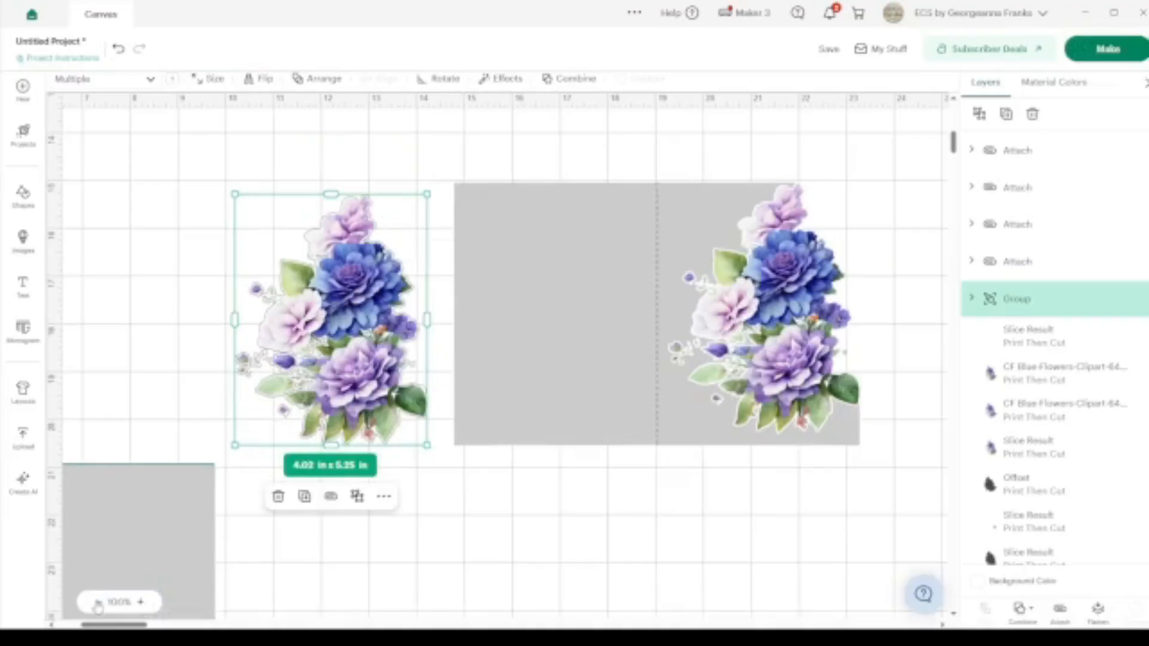
left_click(99, 603)
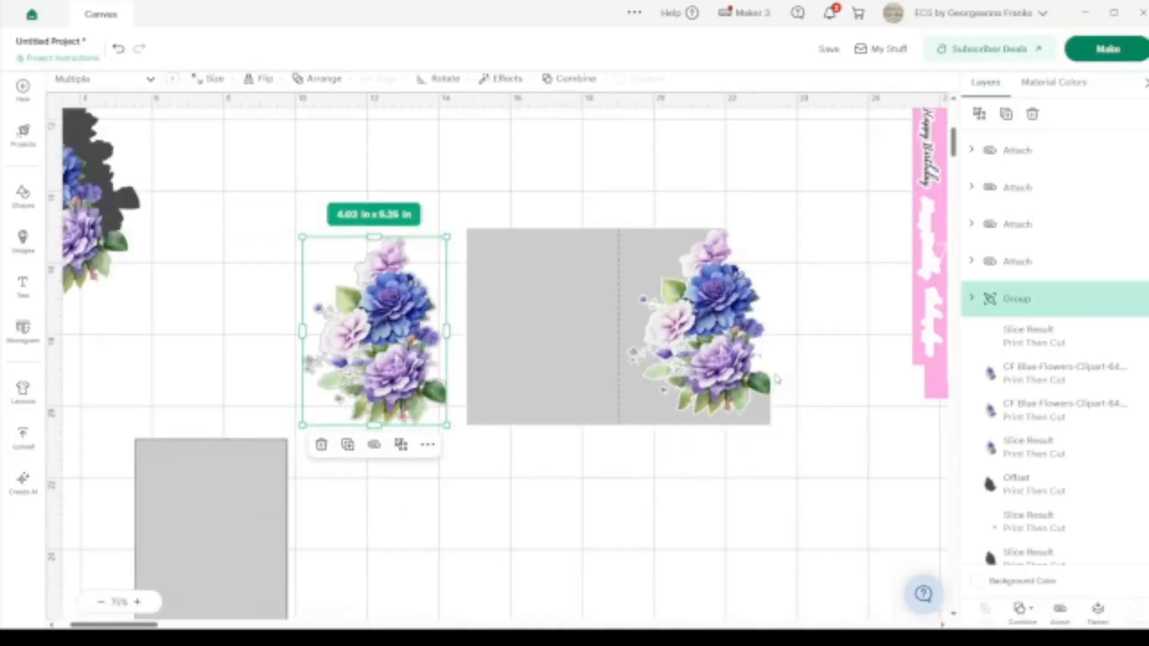